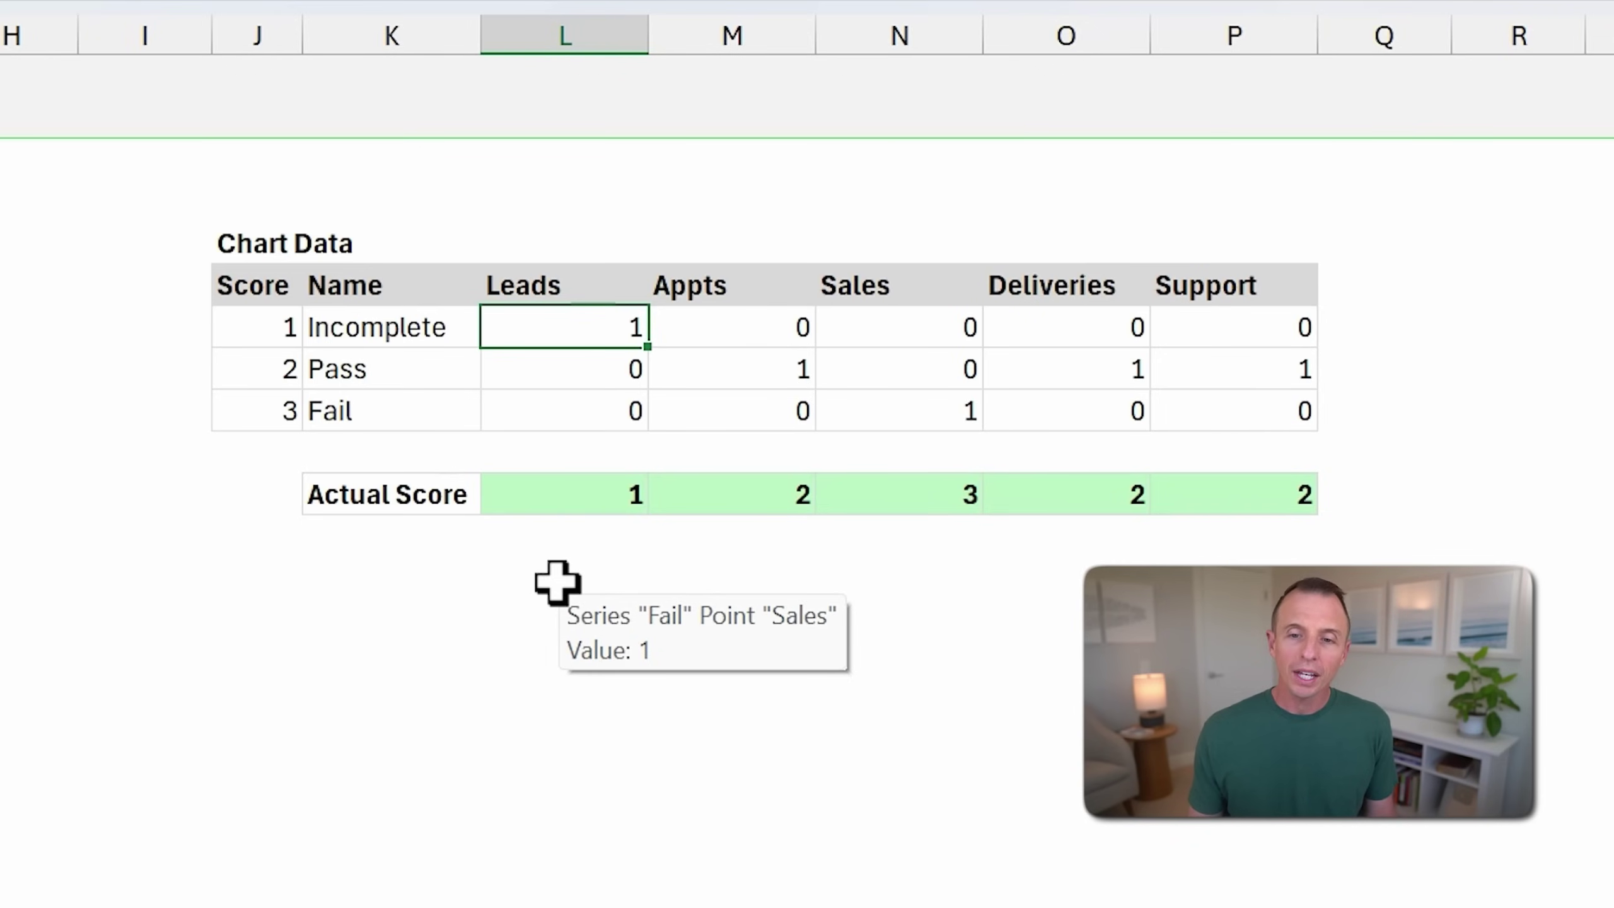
Inspect the IF formulas behind the 0/1 flag values in L6:P8, leaving them unchanged.
left_click(561, 502)
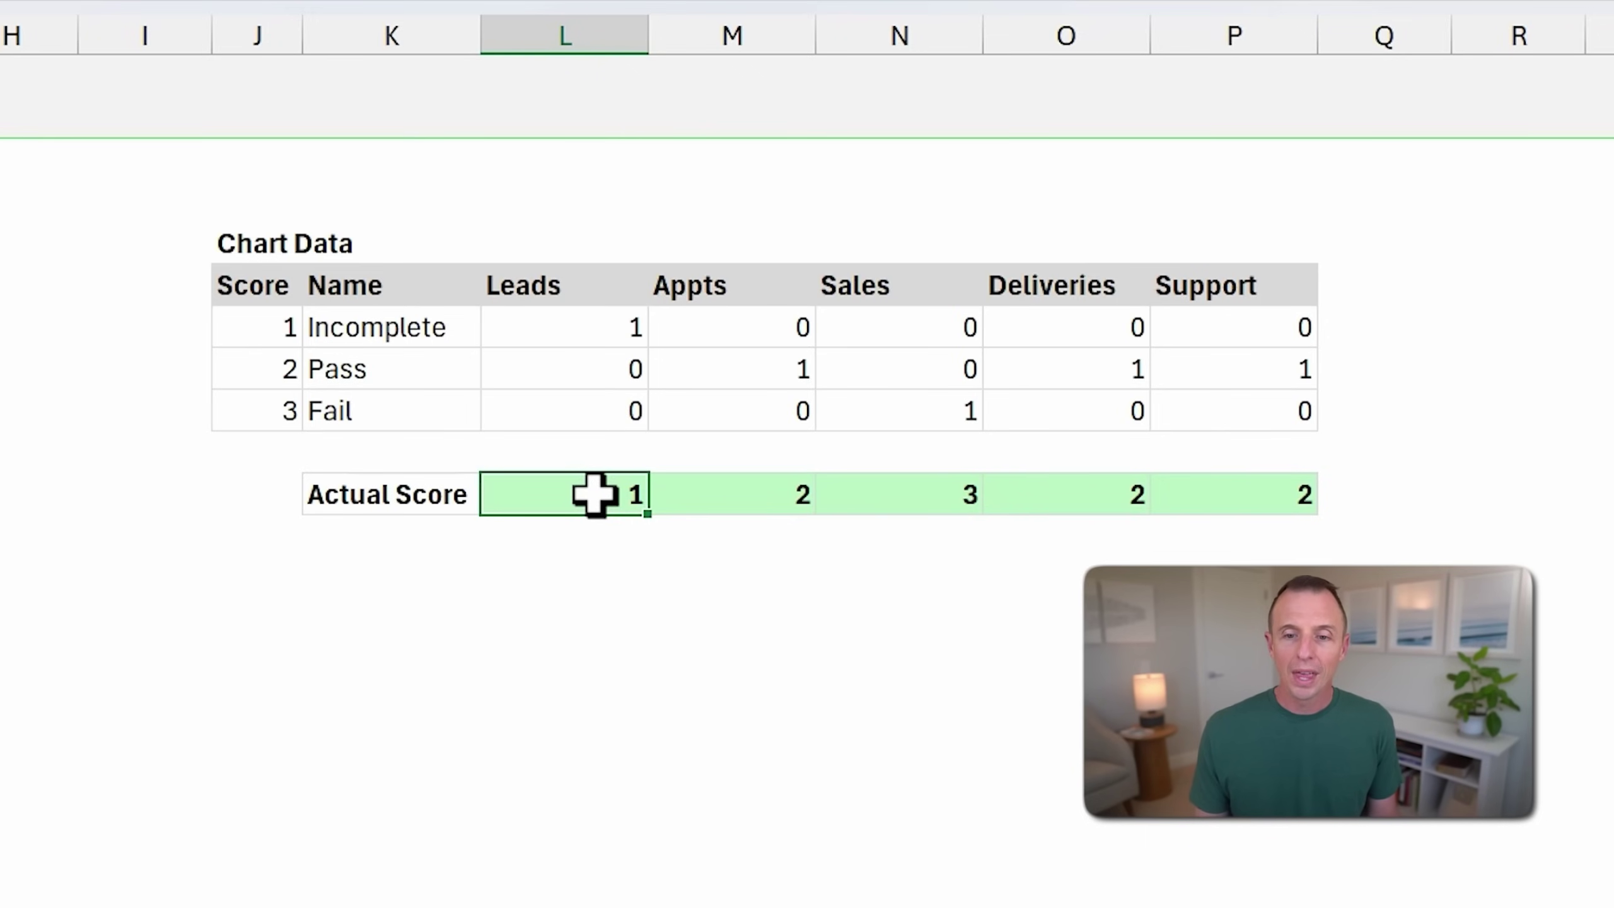
left_click(582, 324)
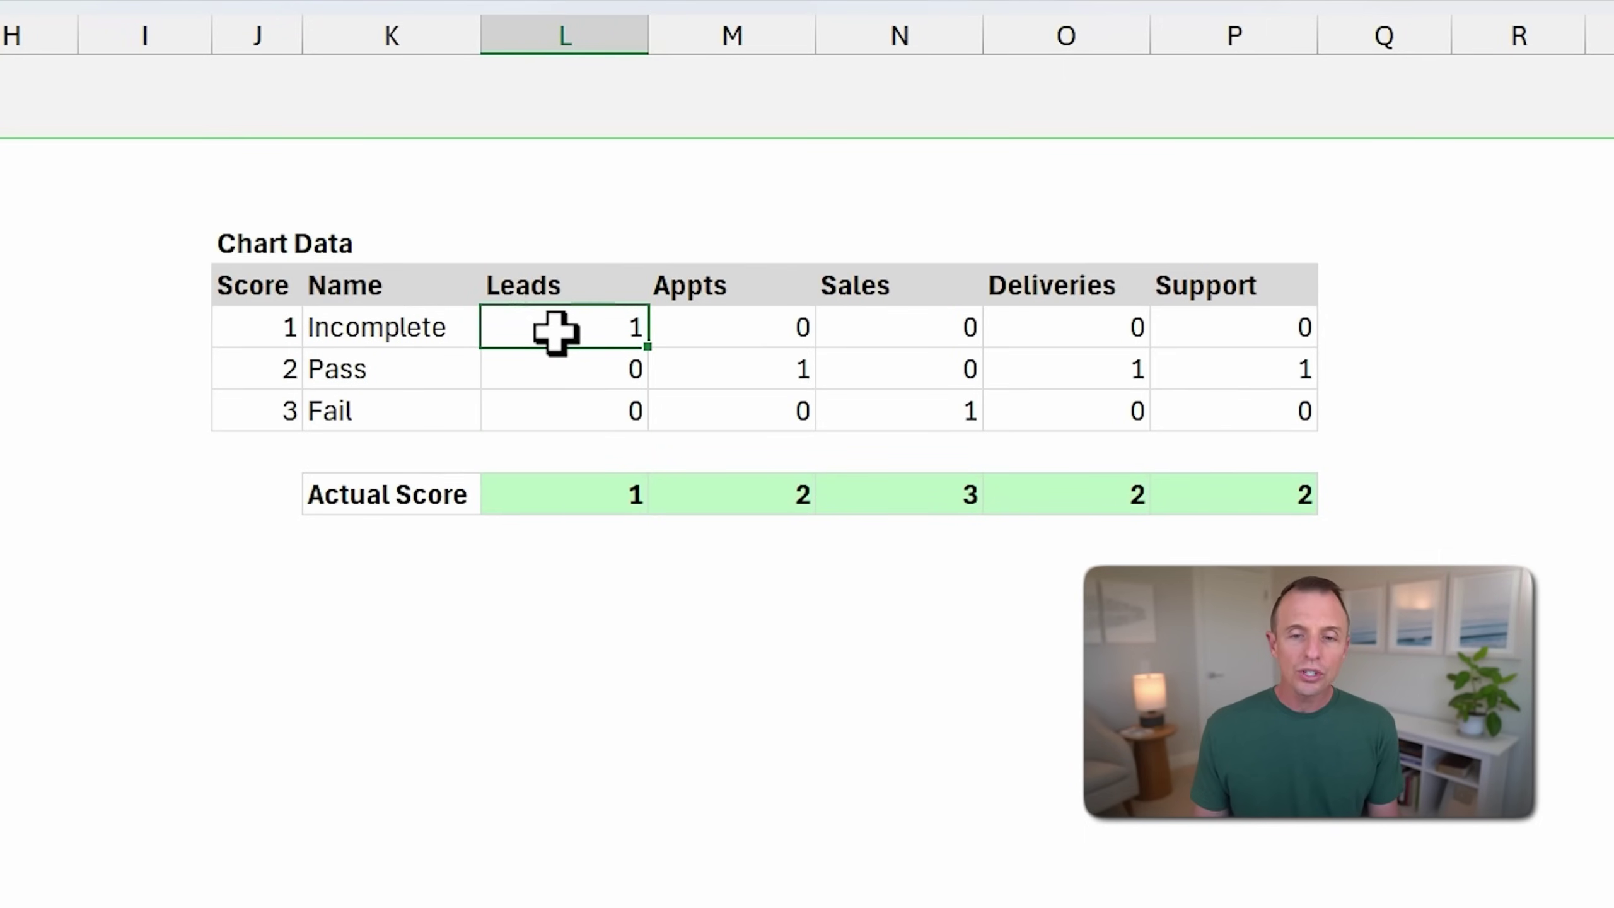
key("F2")
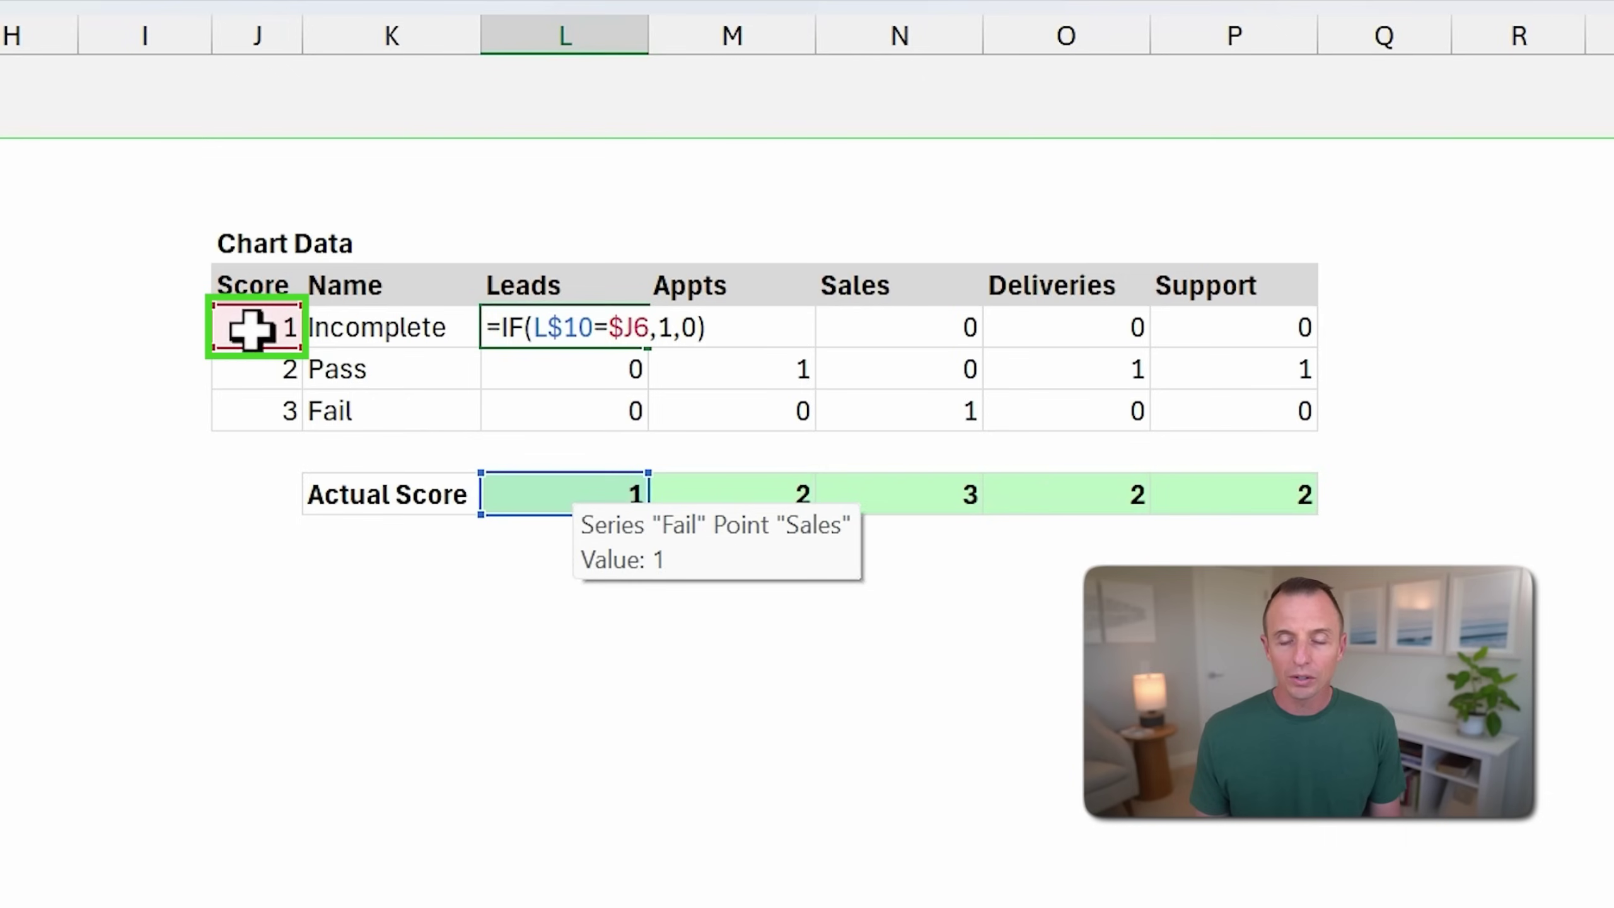
left_click(673, 344)
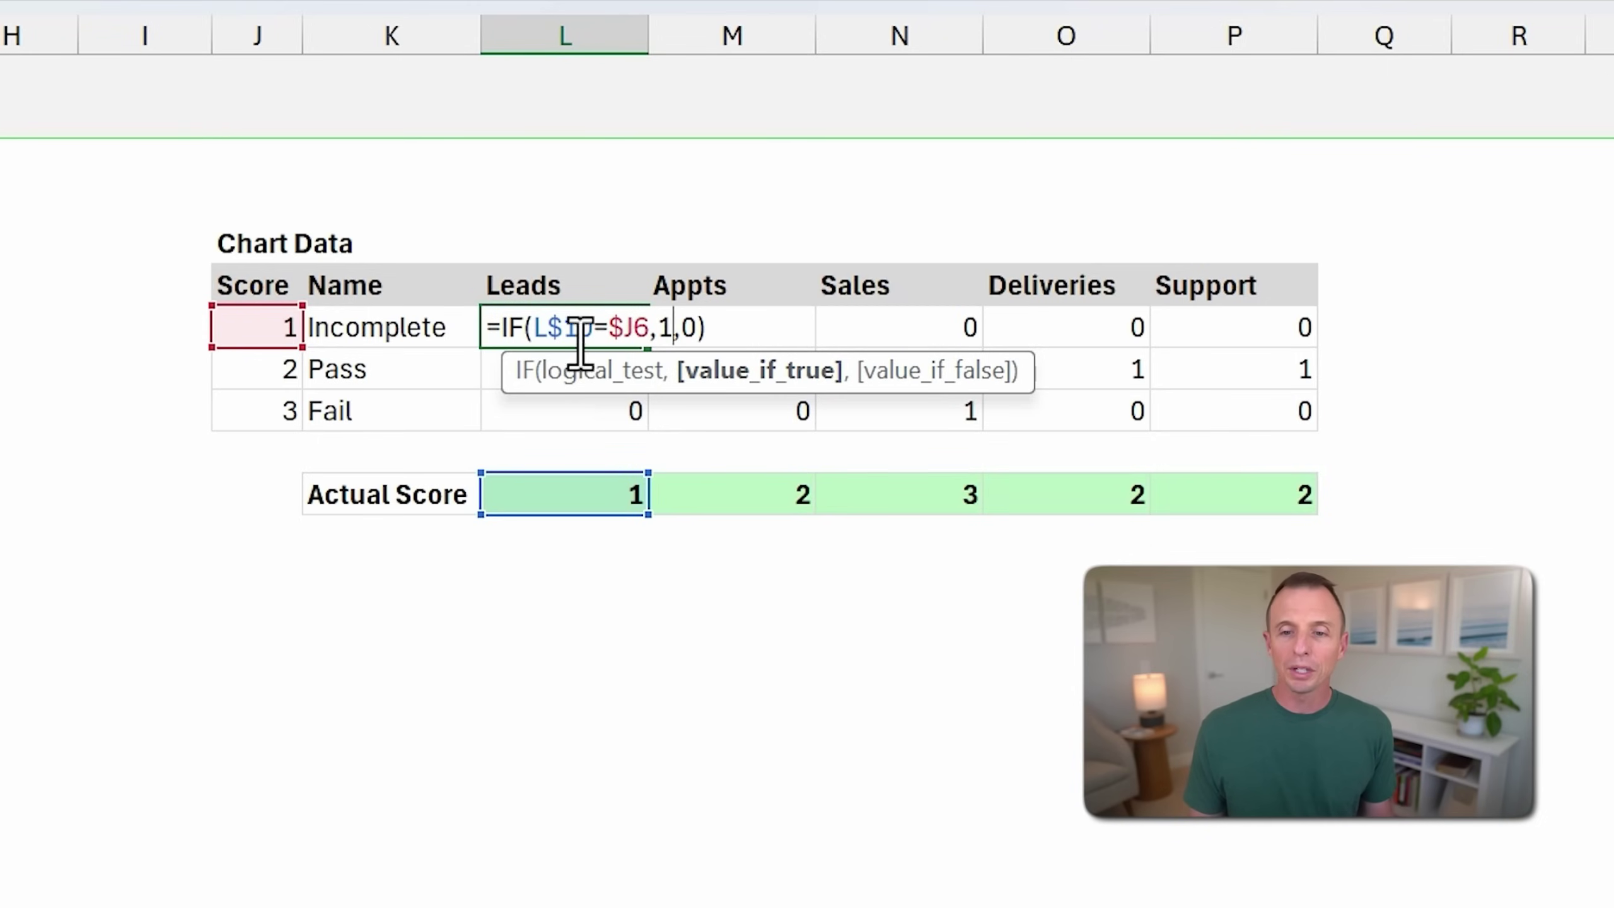
key("ctrl+Return")
left_click_drag(566, 331, 1188, 410)
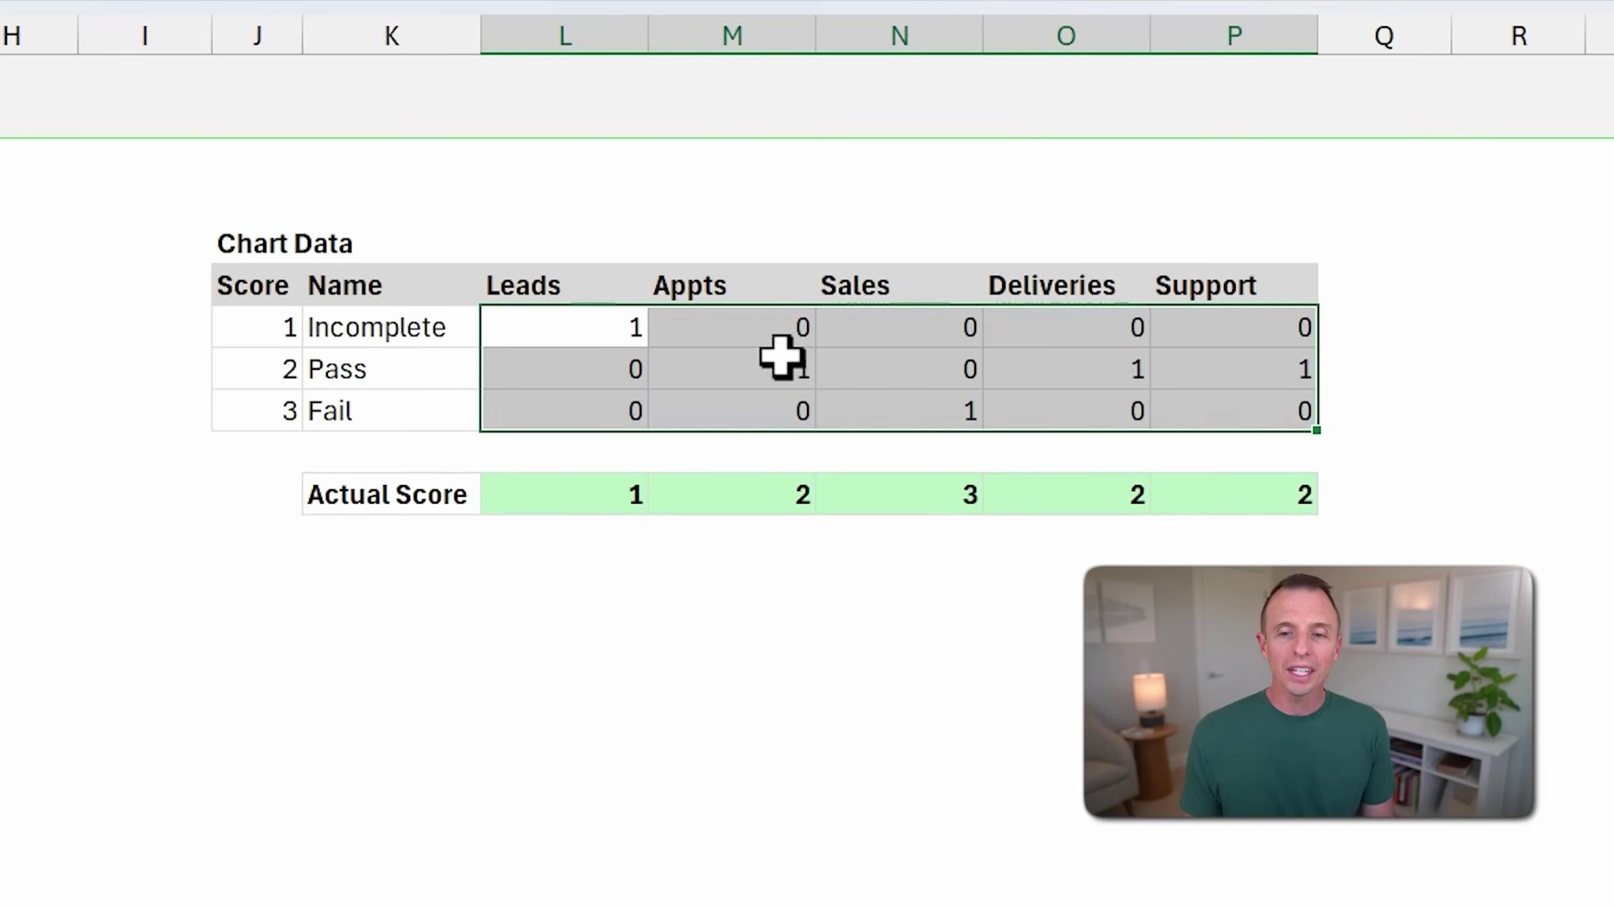
key("F2")
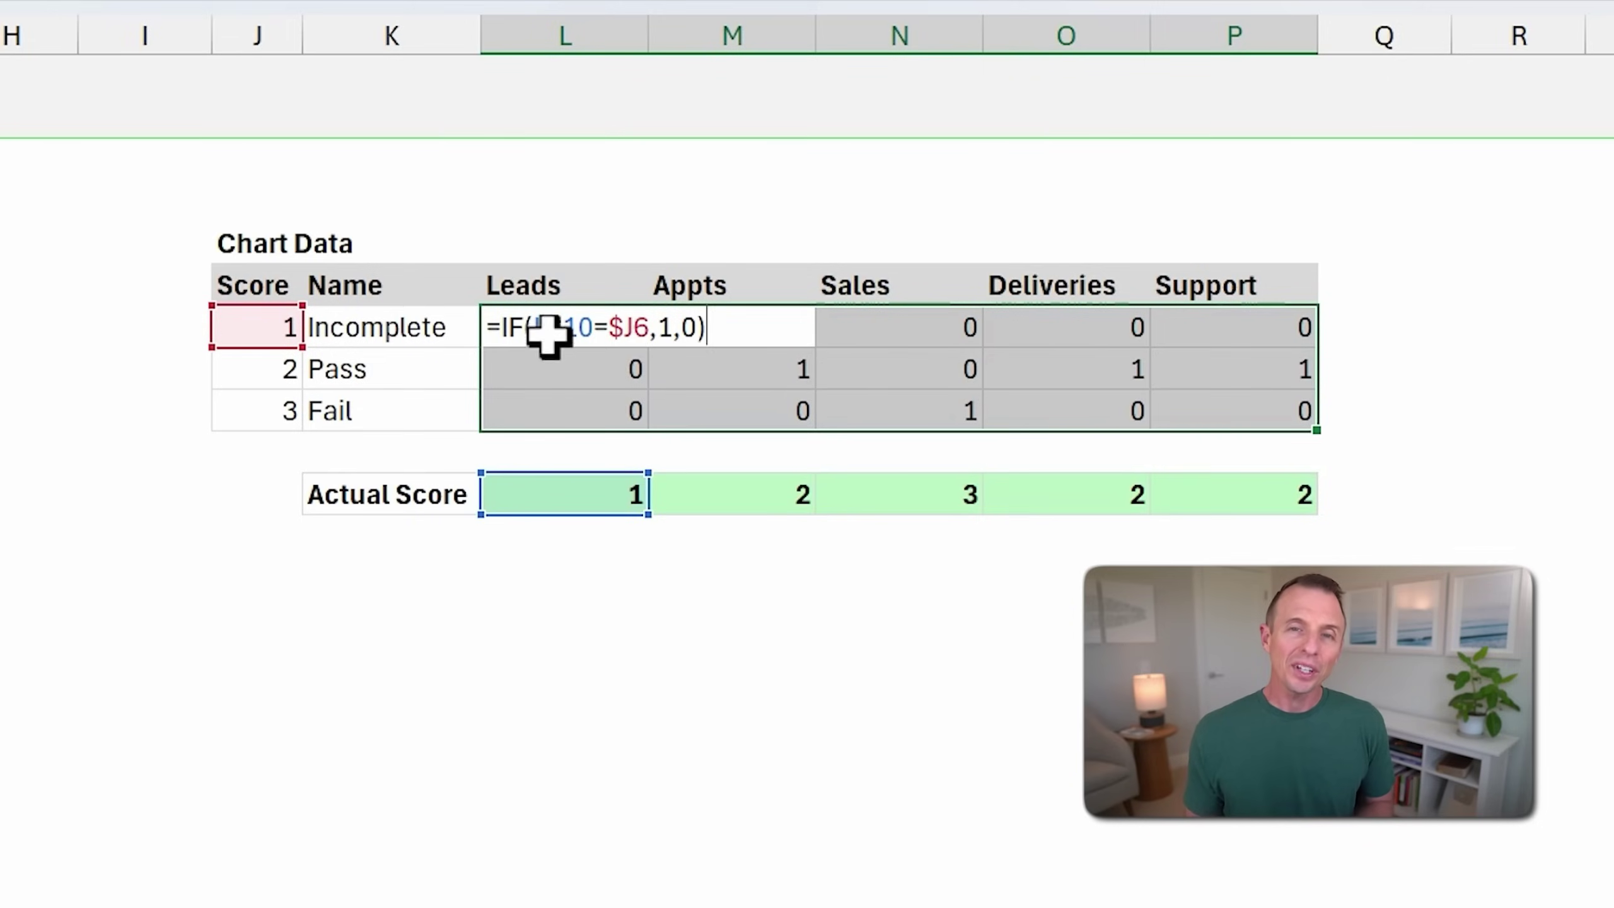
key("ctrl+Return")
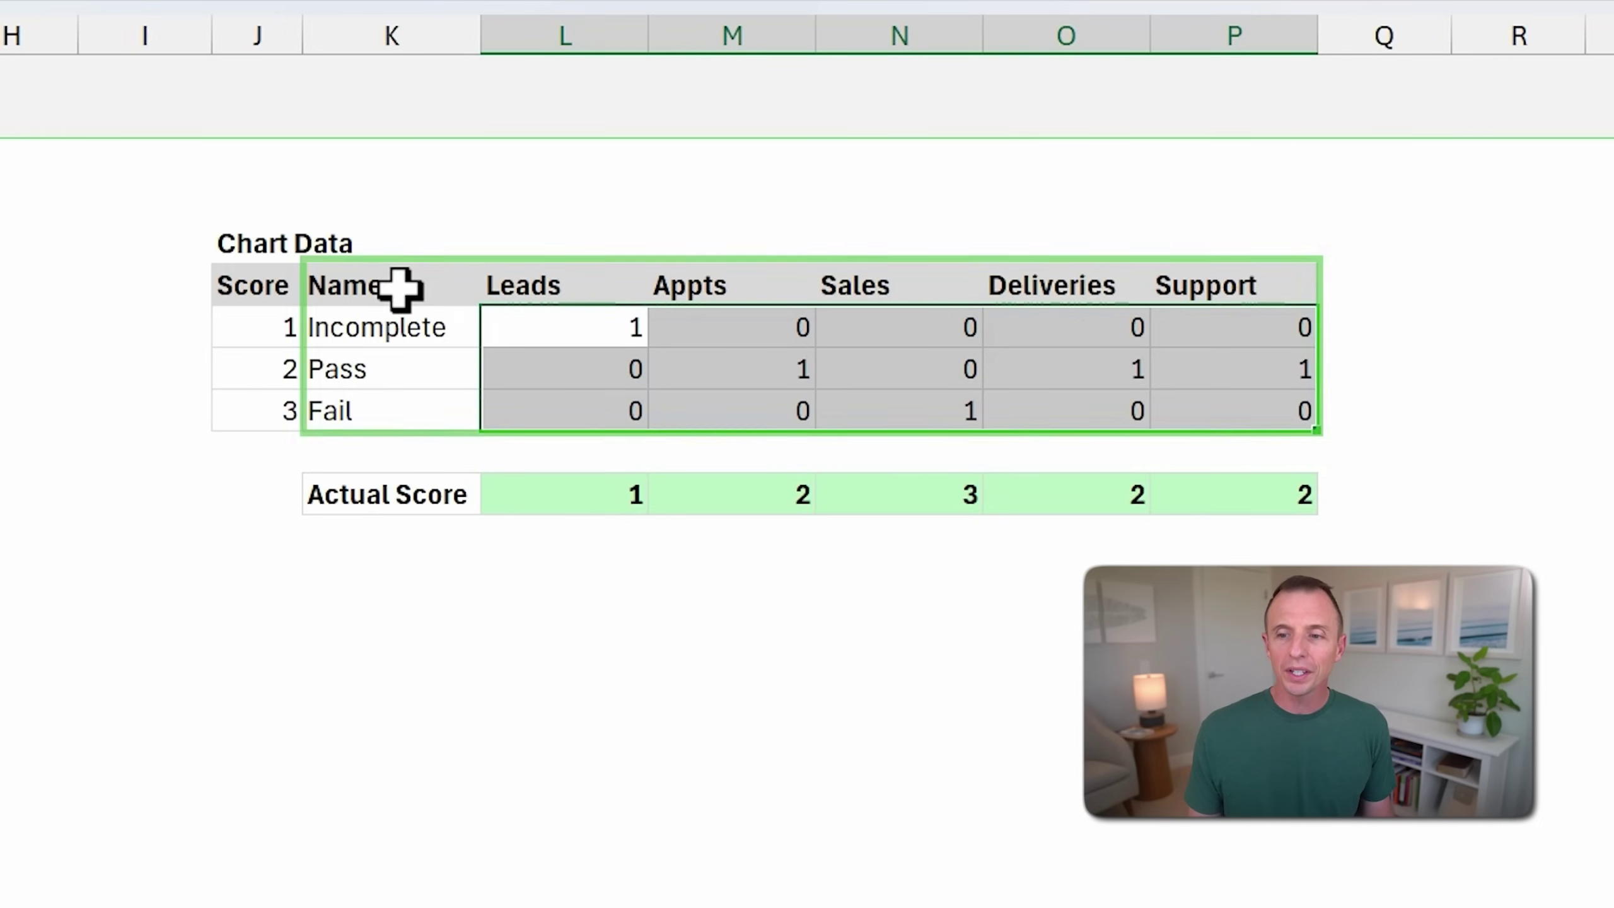
Insert a clustered column chart of the Chart Data table K5:P8 and move it left.
left_click_drag(400, 289, 1232, 420)
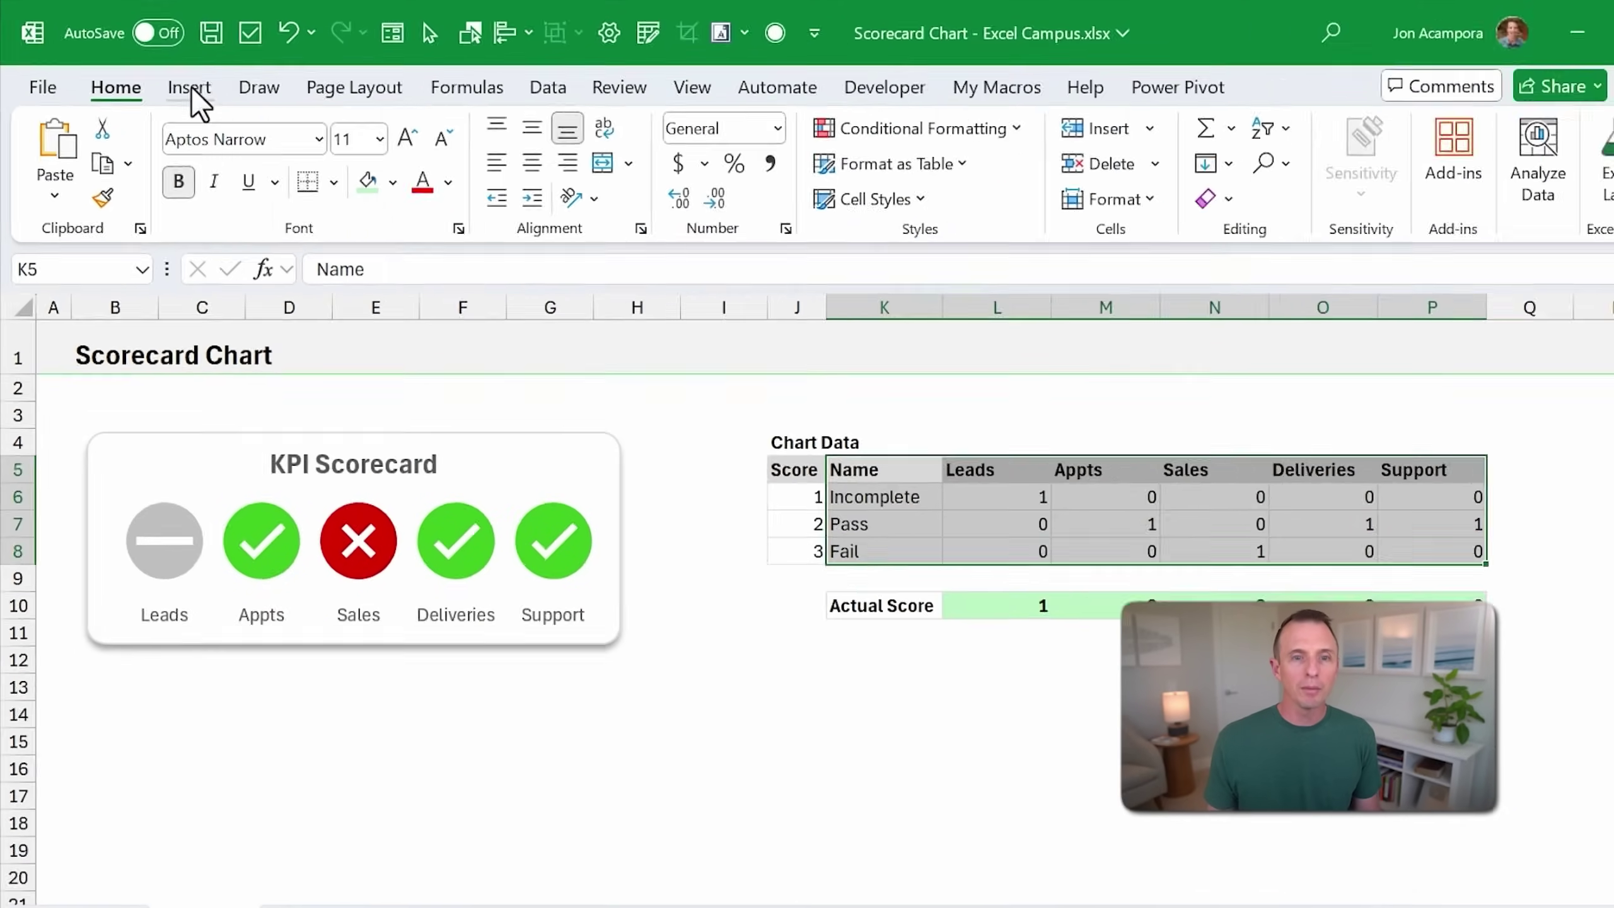
left_click(248, 113)
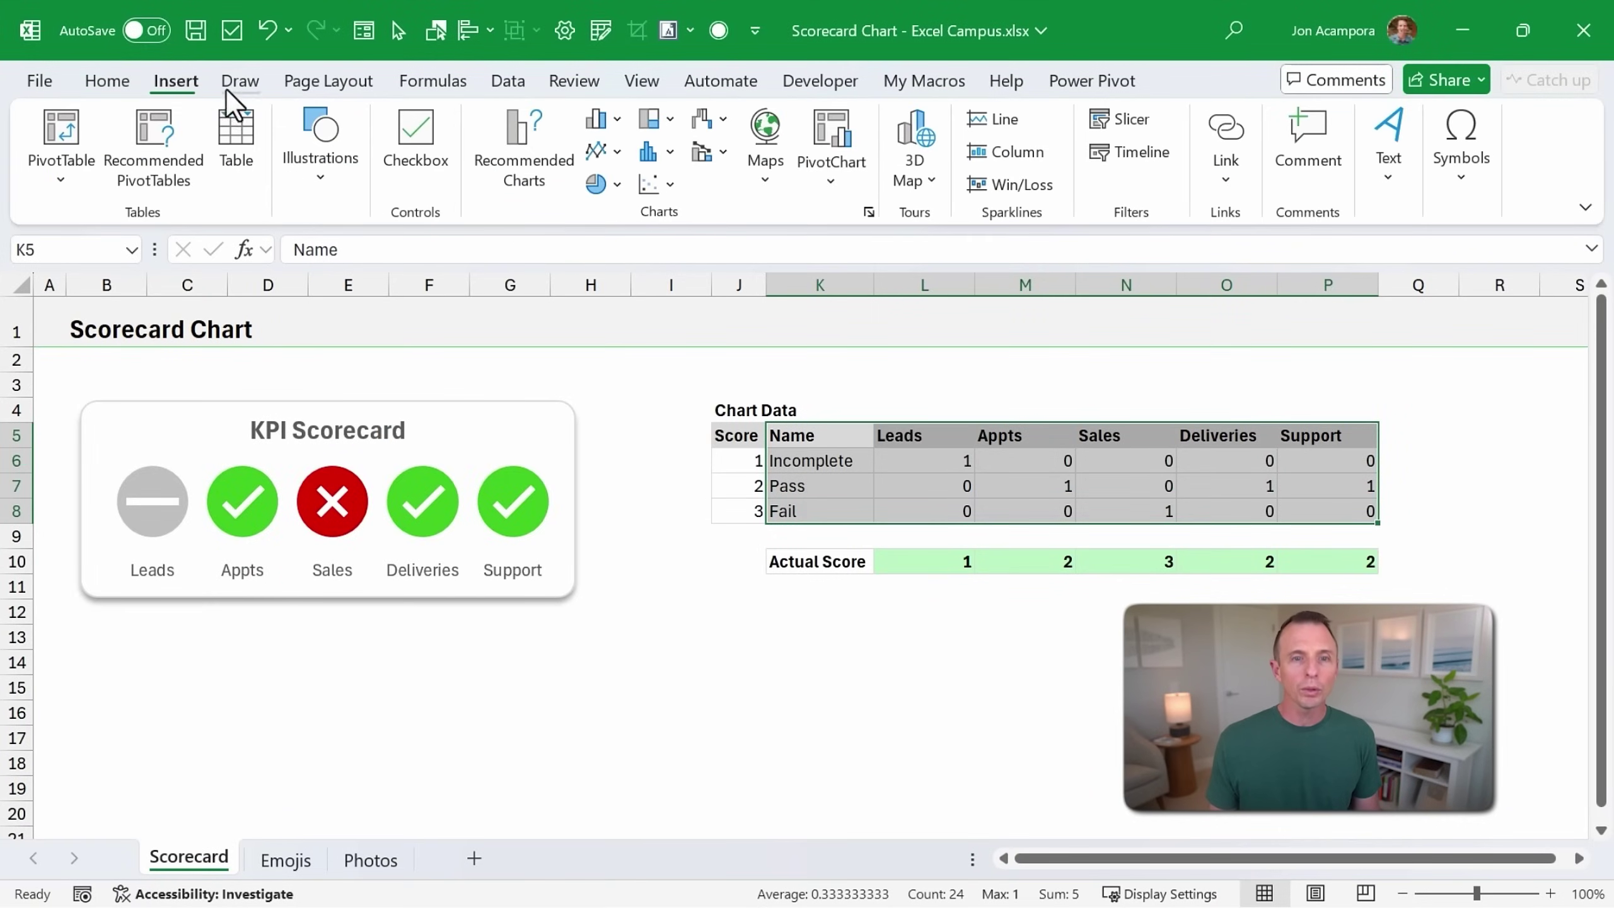
left_click(599, 129)
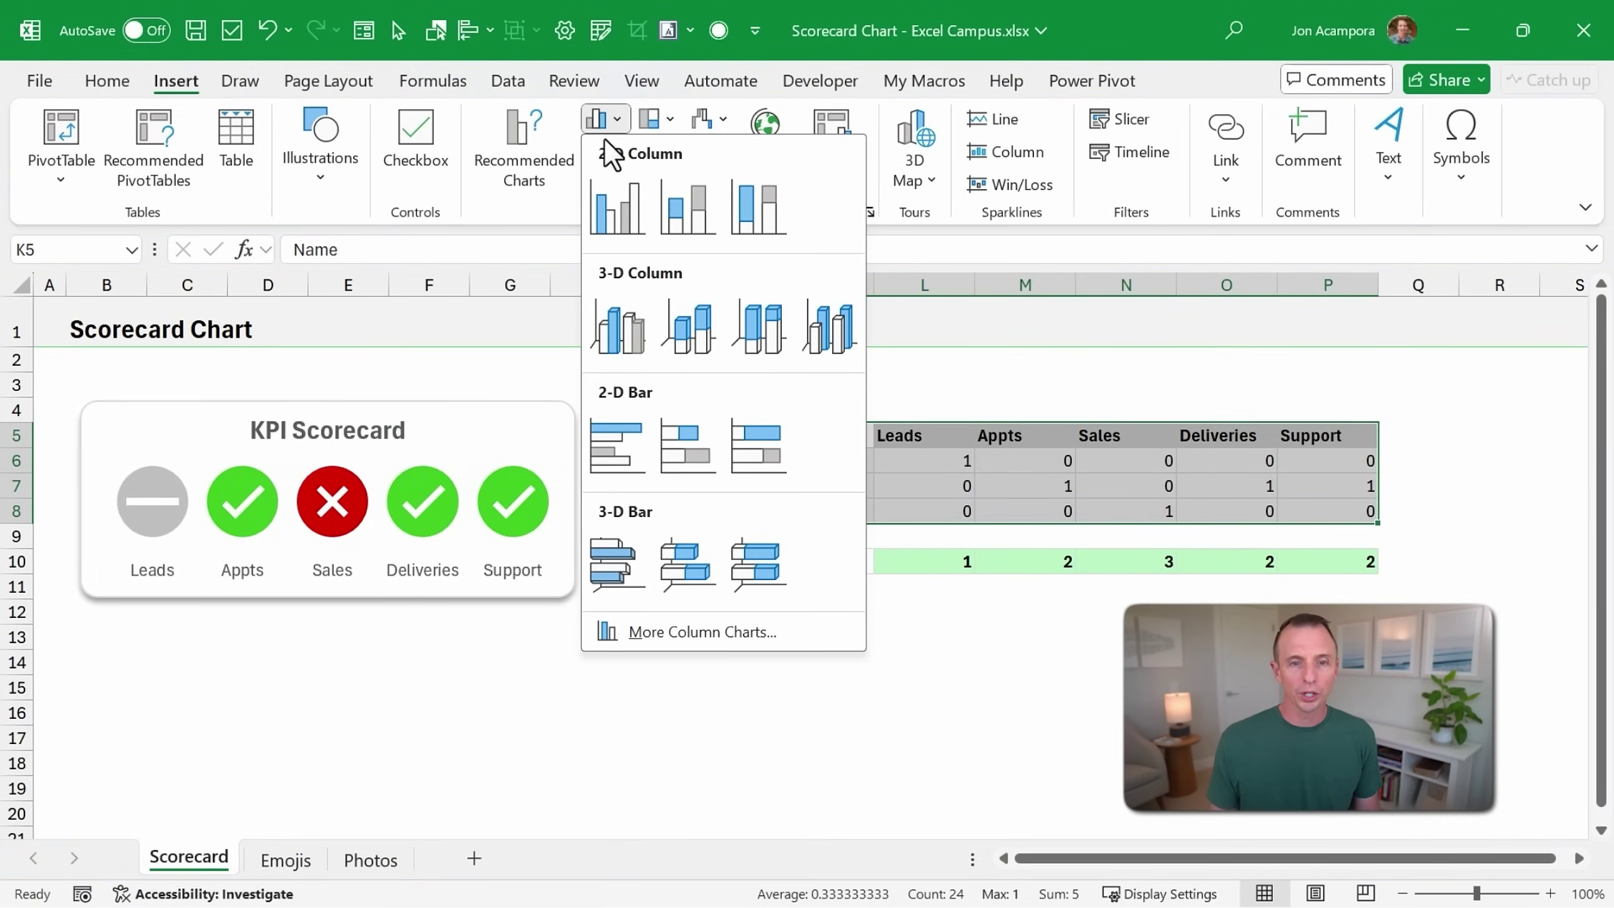
left_click(614, 207)
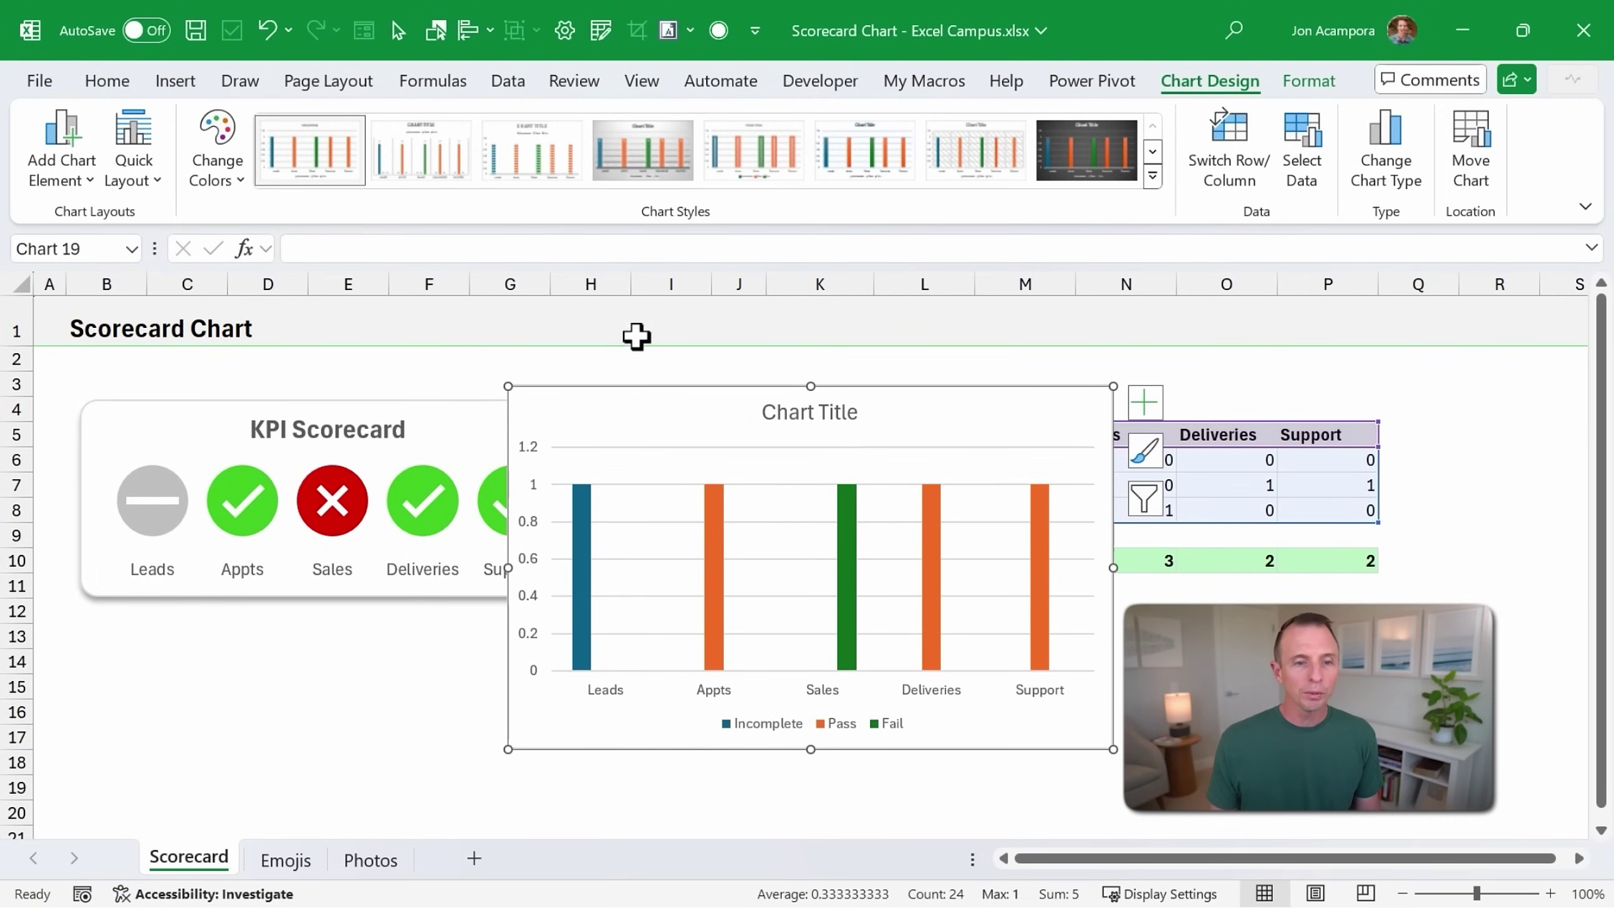
left_click_drag(648, 389, 220, 372)
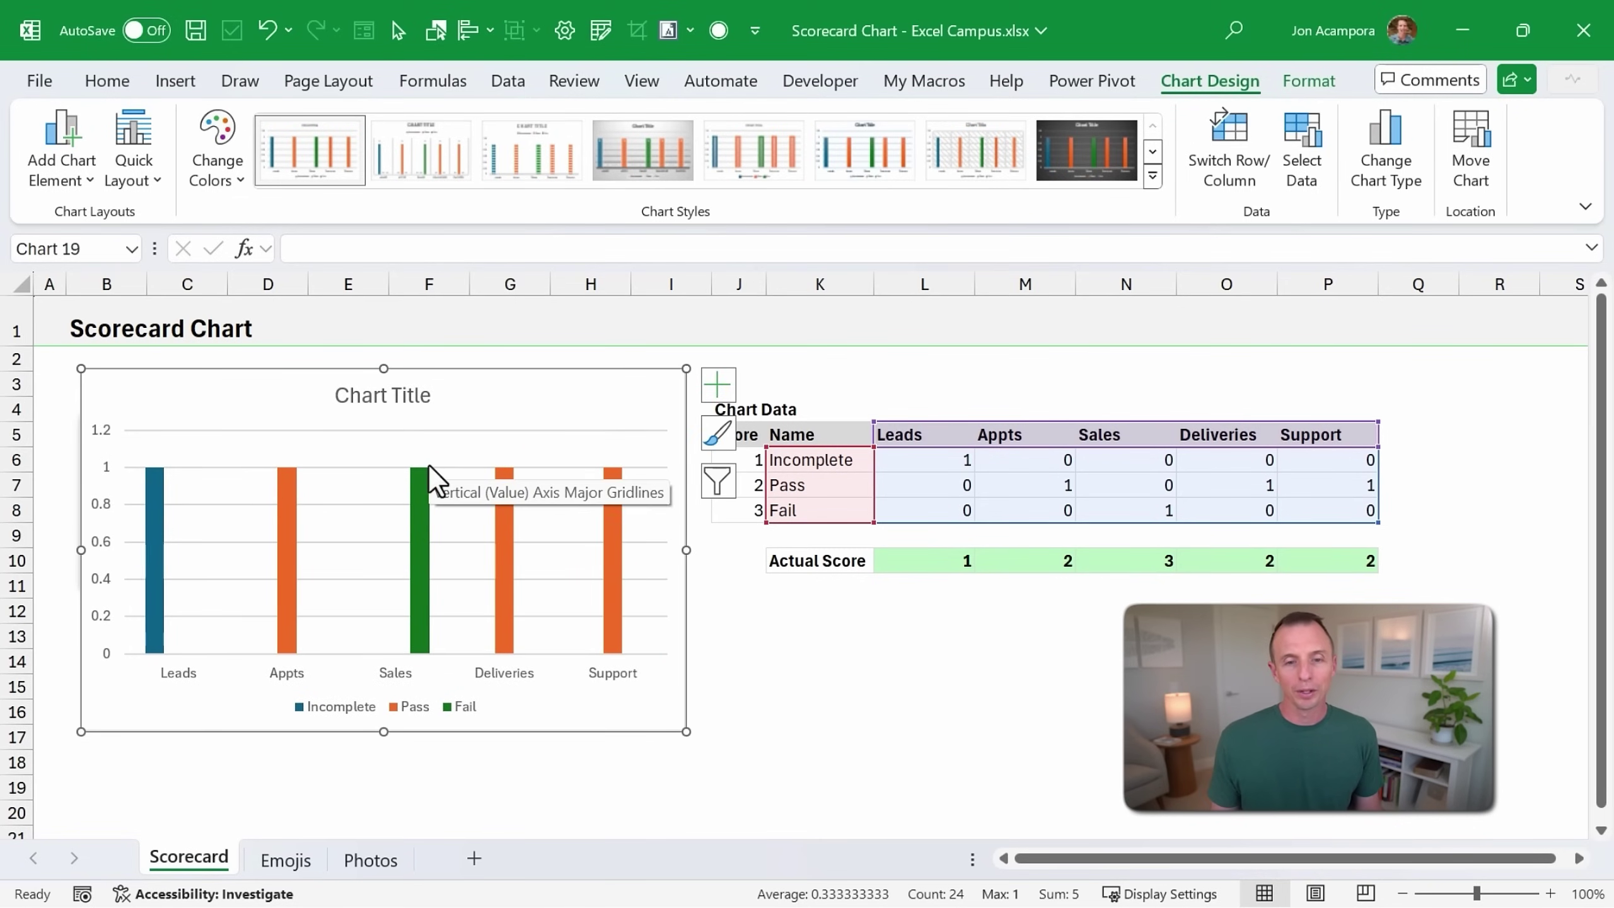
Remove the chart's gridlines, legend and primary vertical axis.
left_click(715, 389)
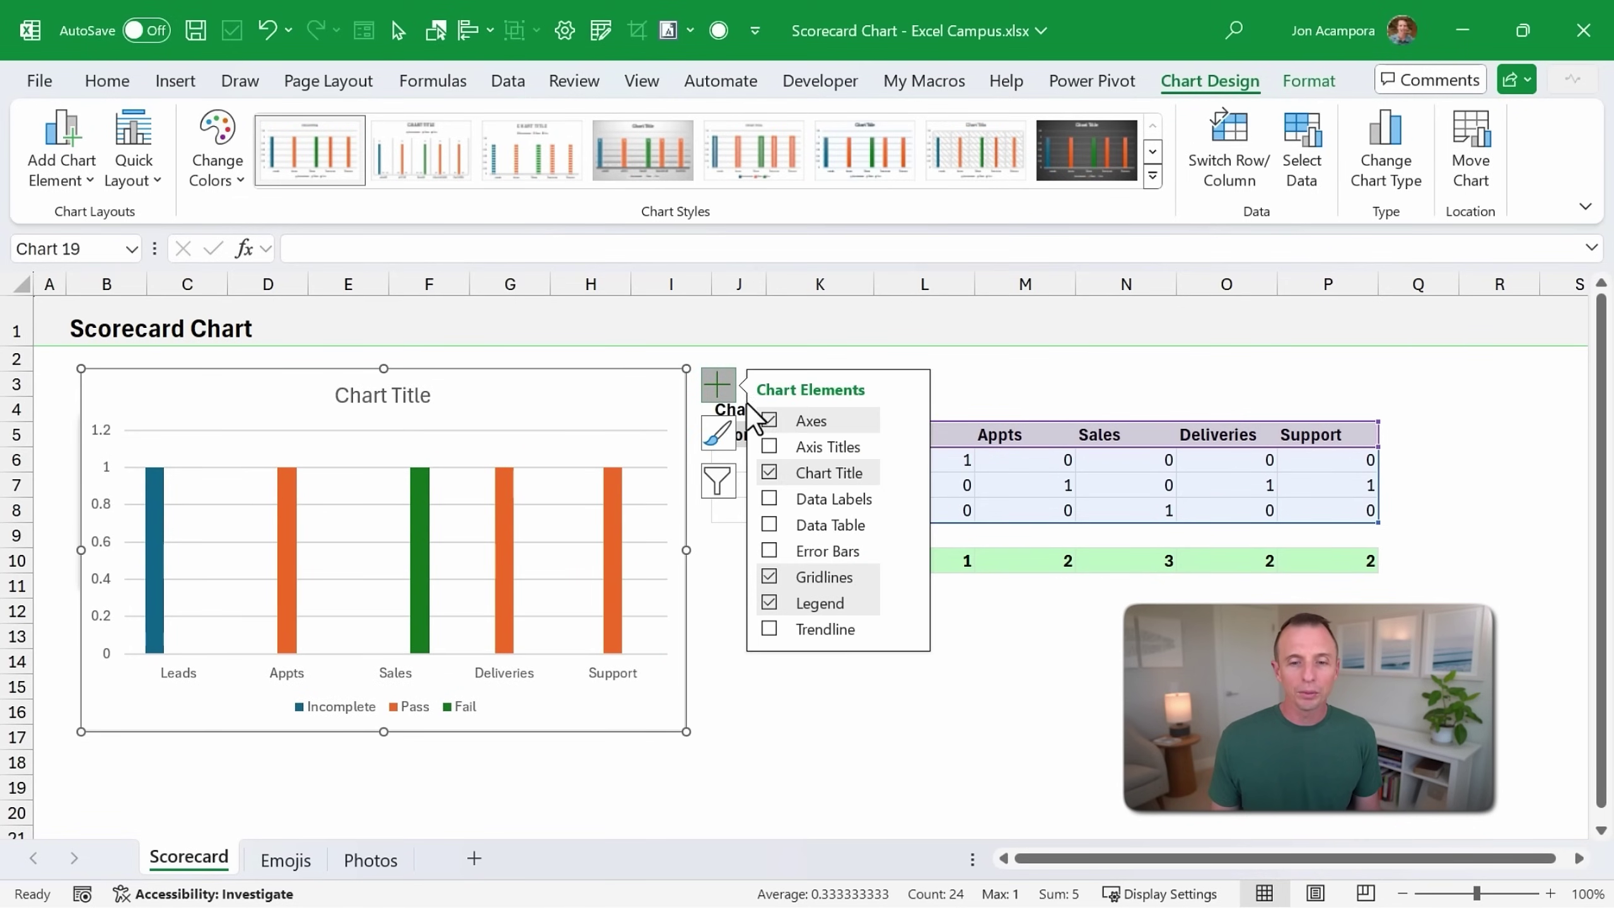
left_click(771, 577)
left_click(770, 603)
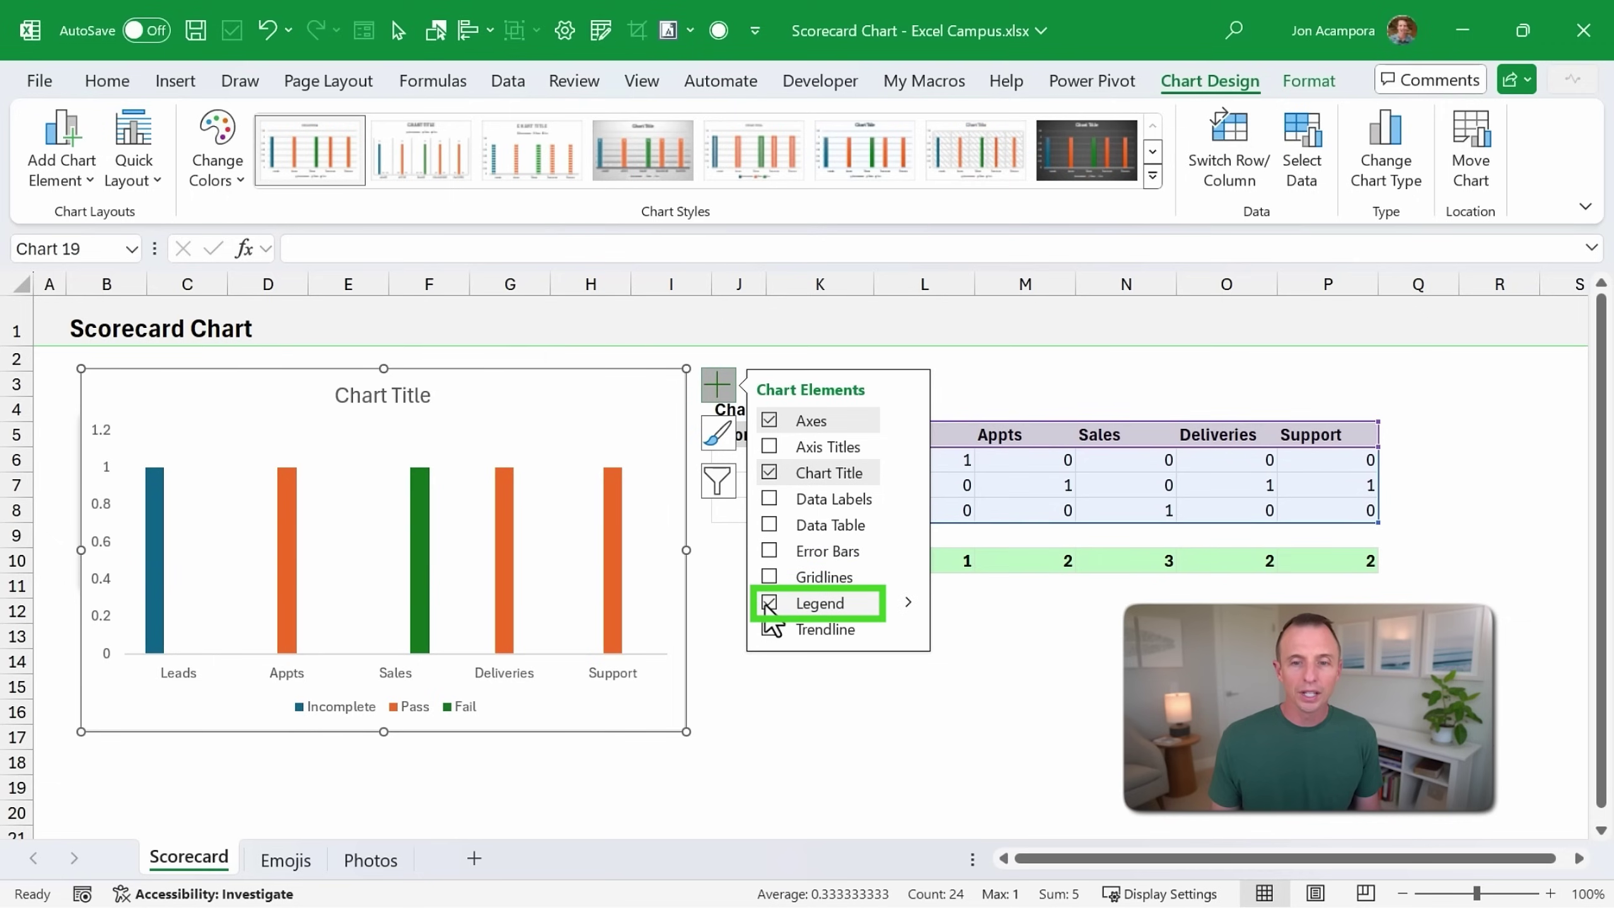
left_click(907, 420)
left_click(951, 453)
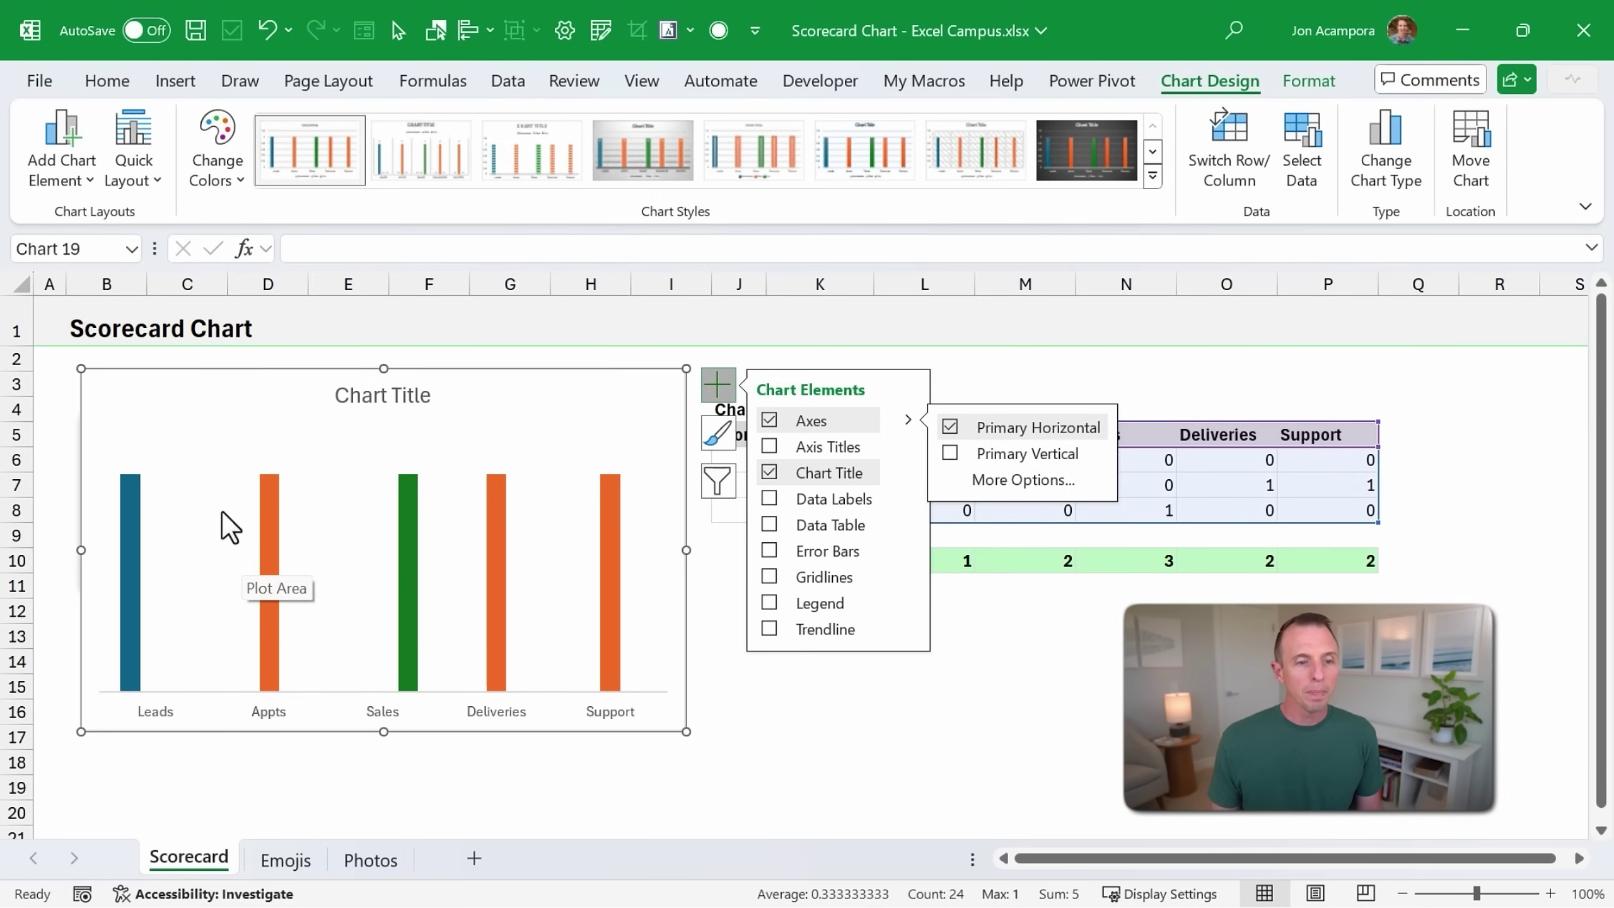
Set the data series gap width to 0% so the bars touch.
right_click(274, 500)
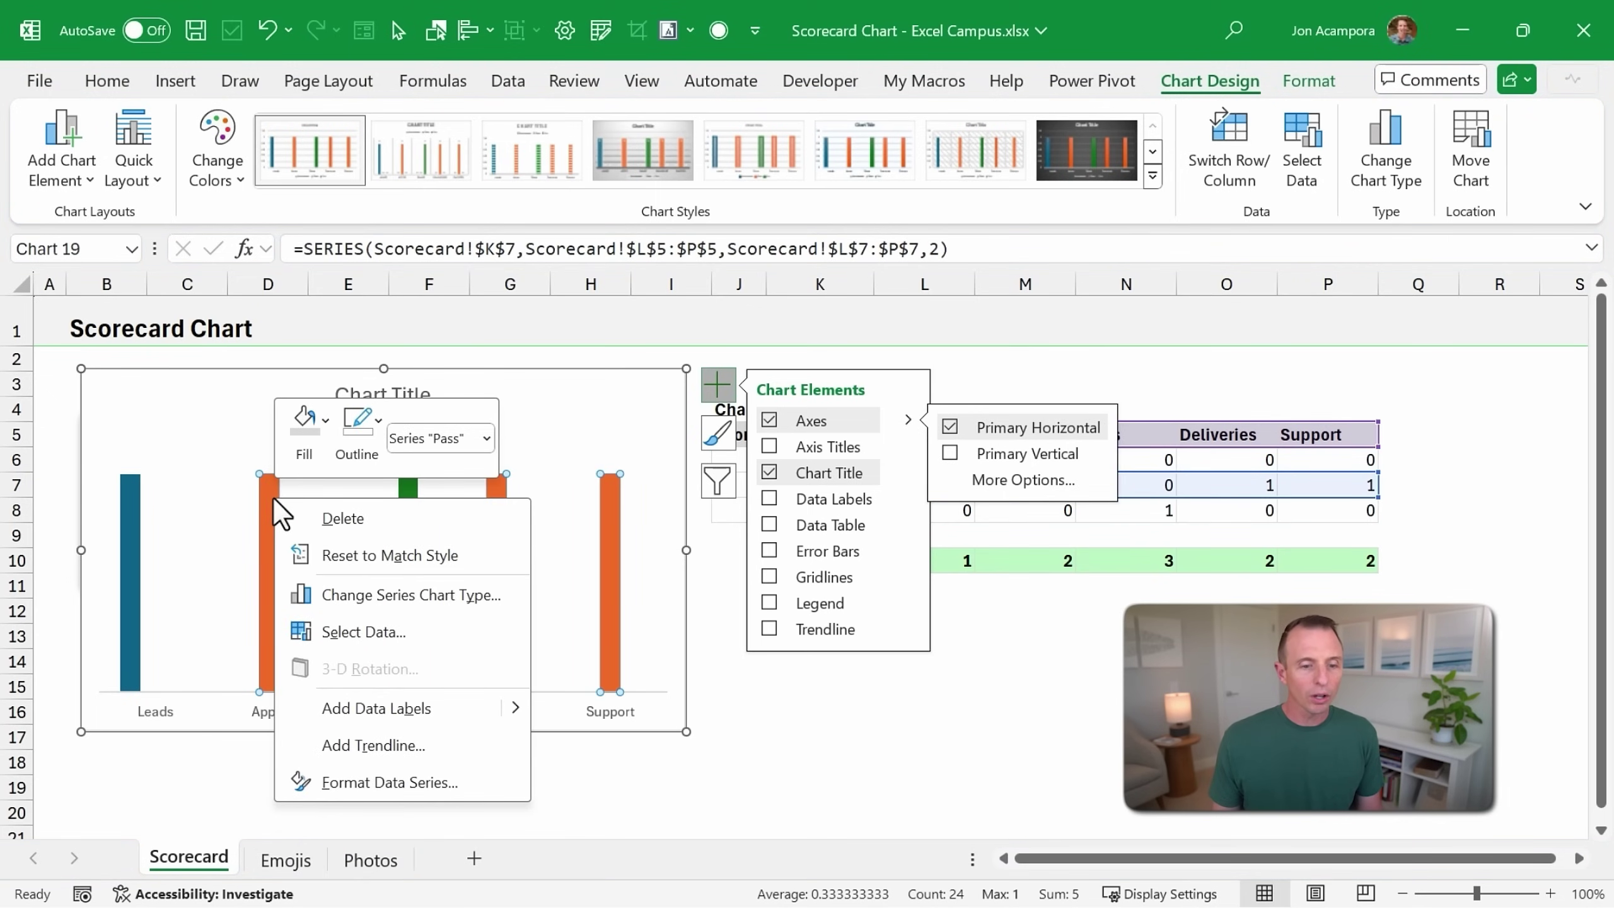
left_click(333, 783)
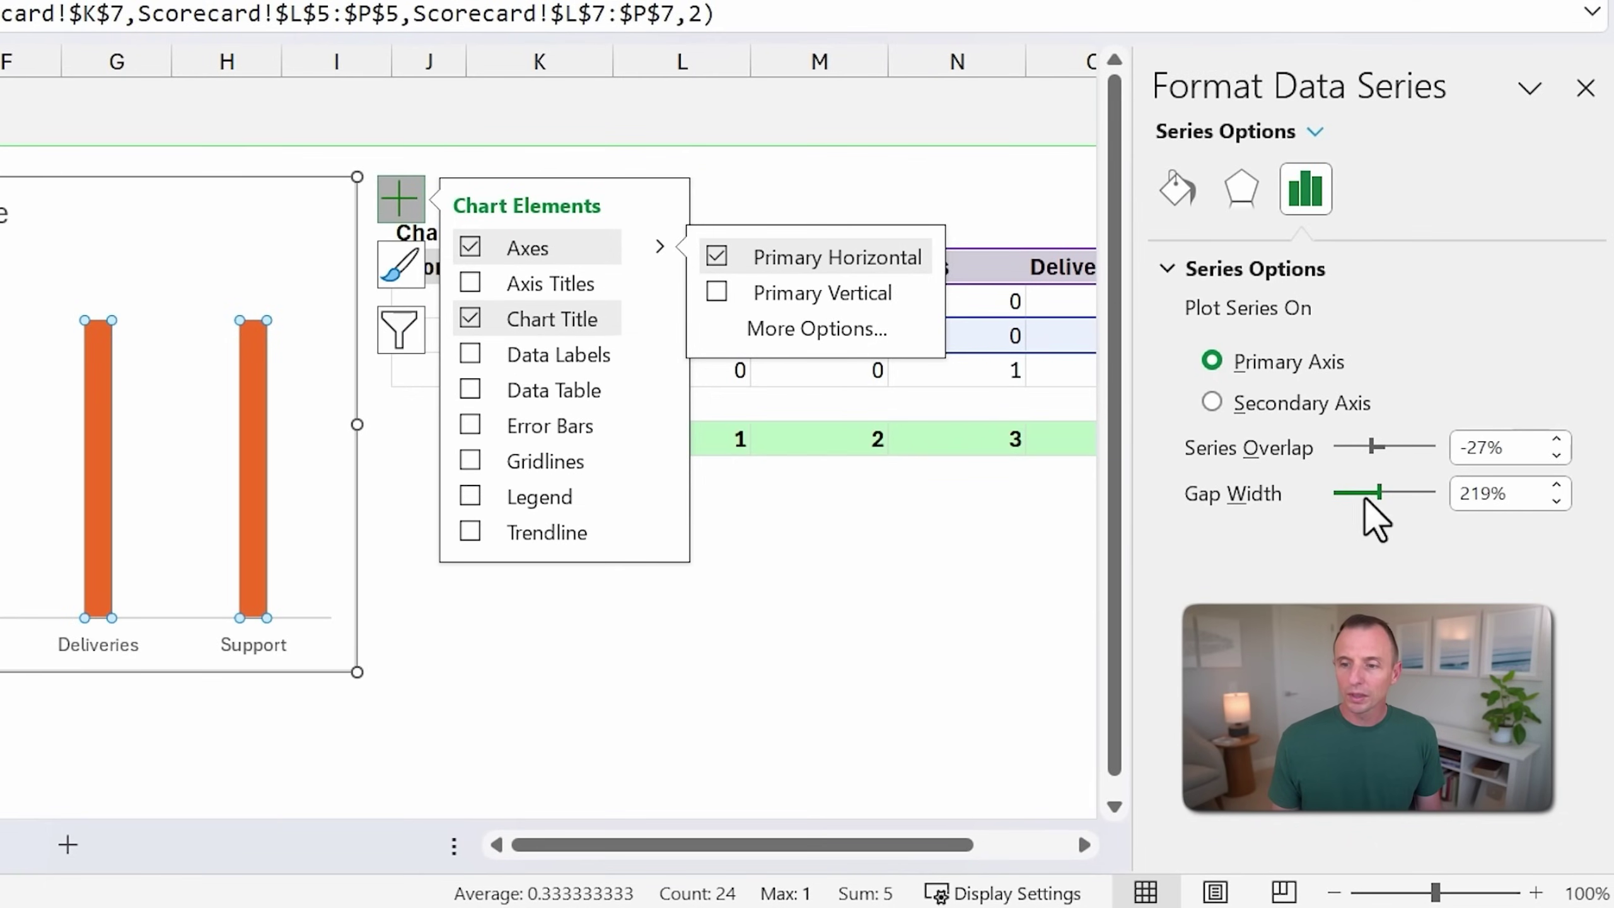
left_click_drag(1381, 496, 1453, 464)
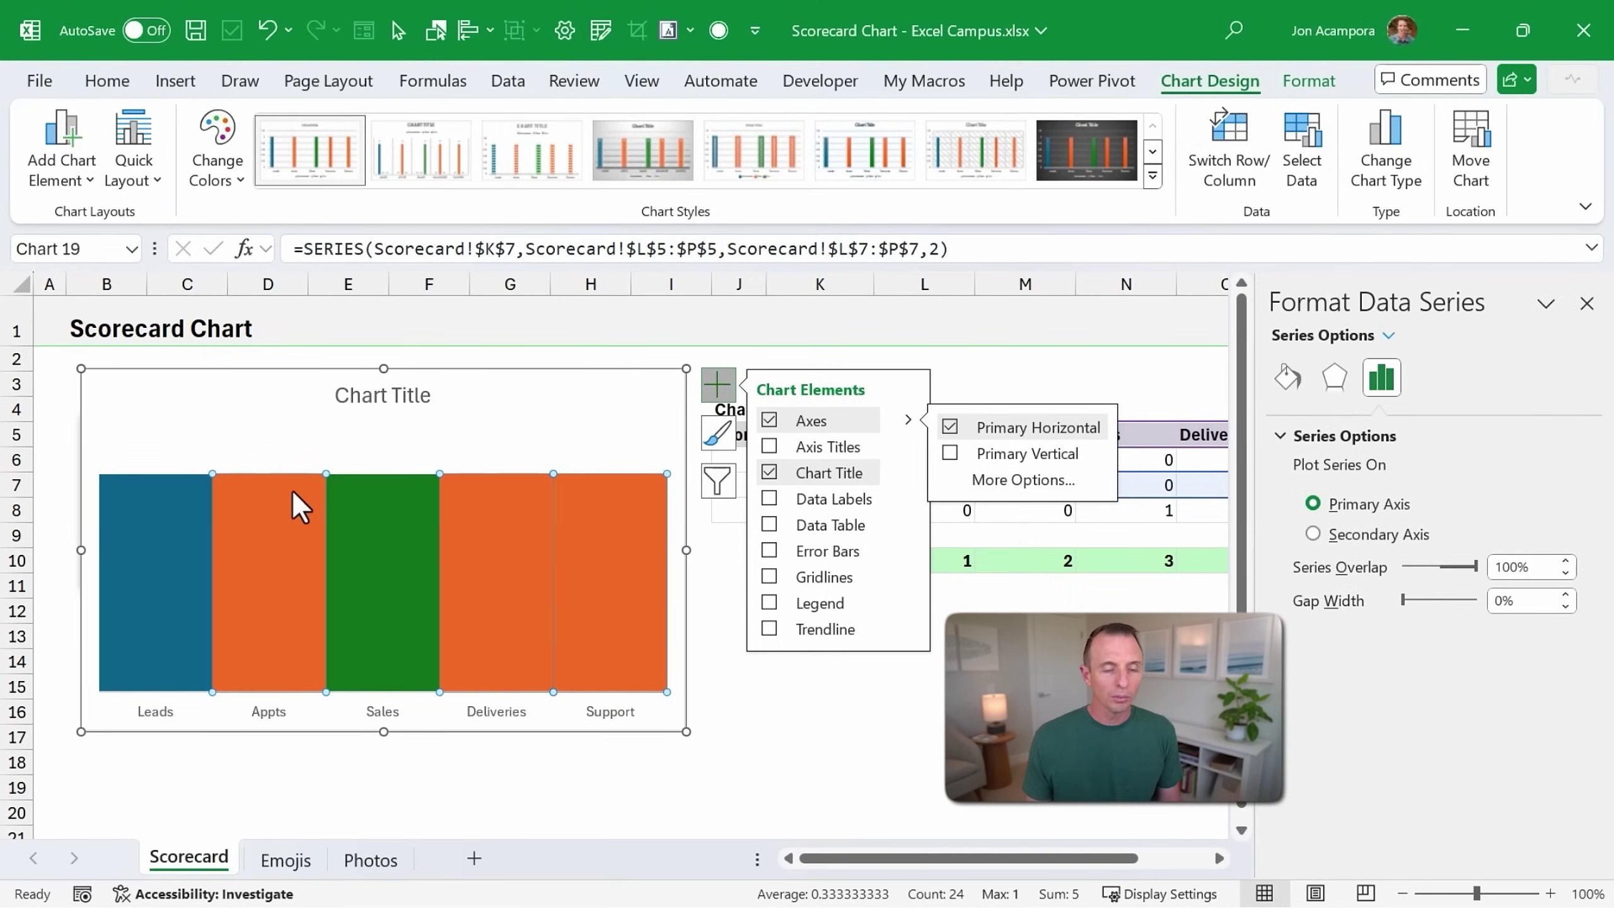
mouse_move(276, 560)
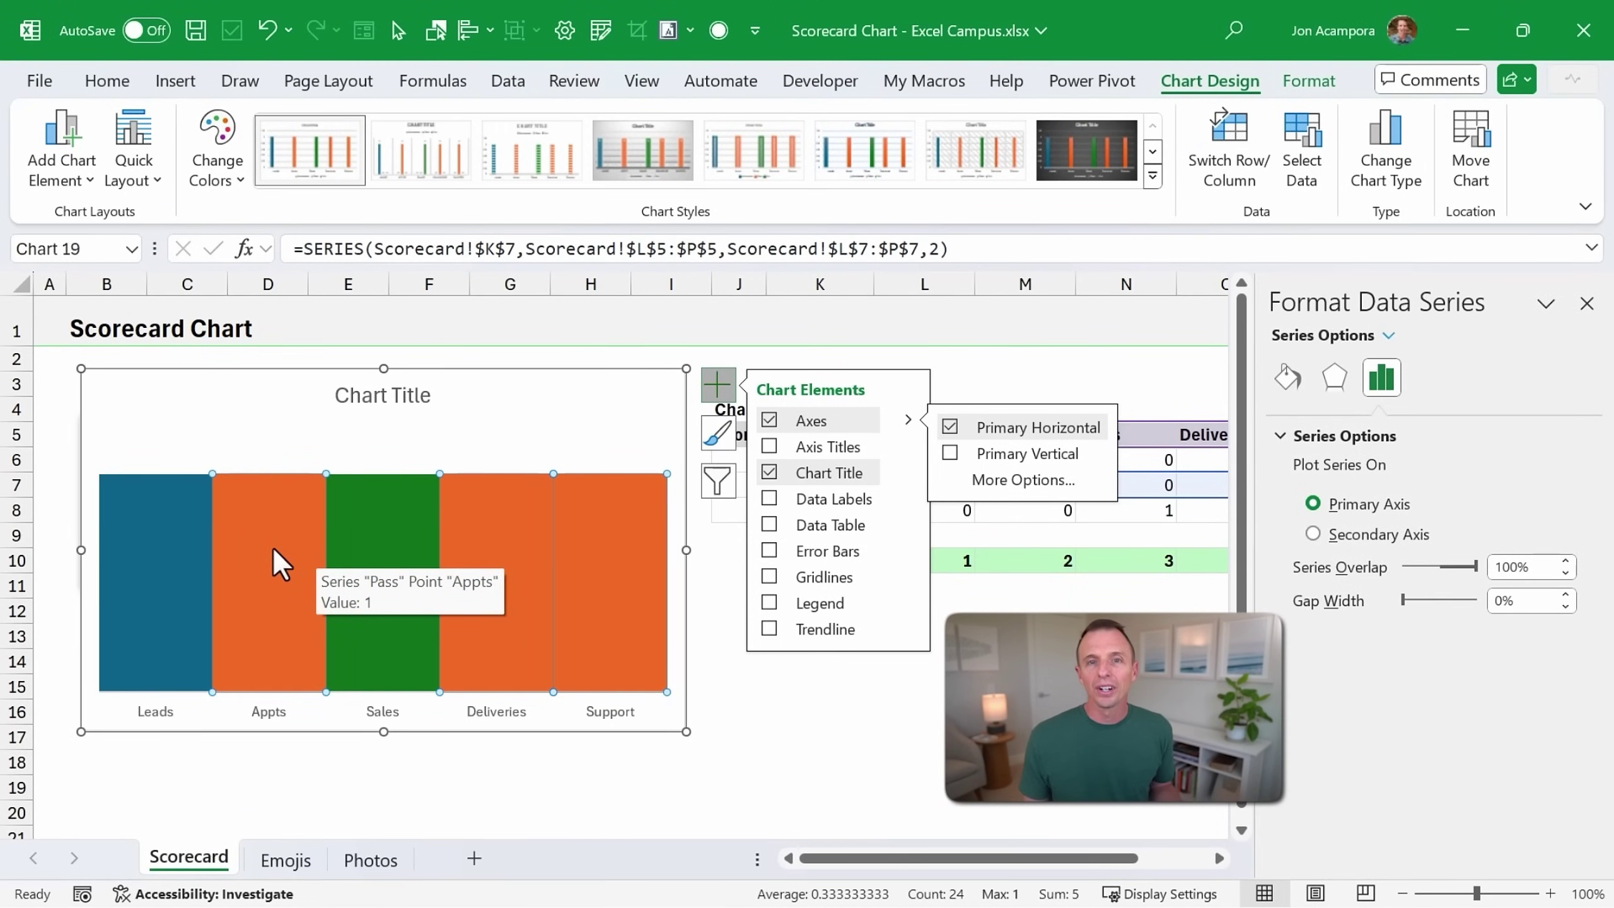
left_click(717, 668)
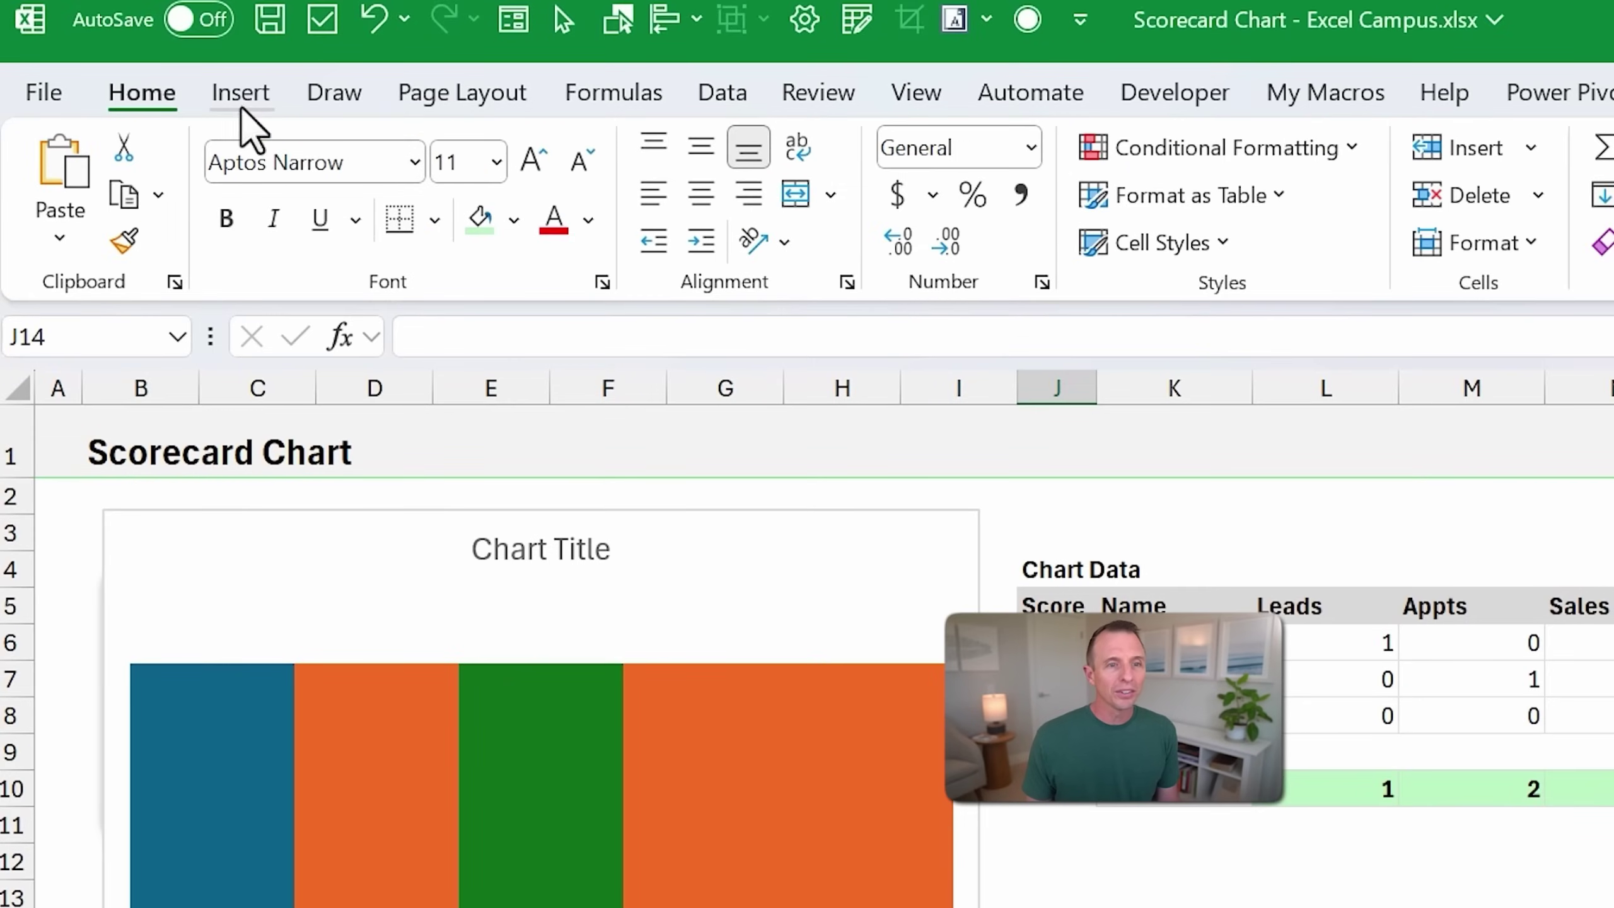
Open the stock Icons library and browse to the Signs And Symbols category.
left_click(176, 81)
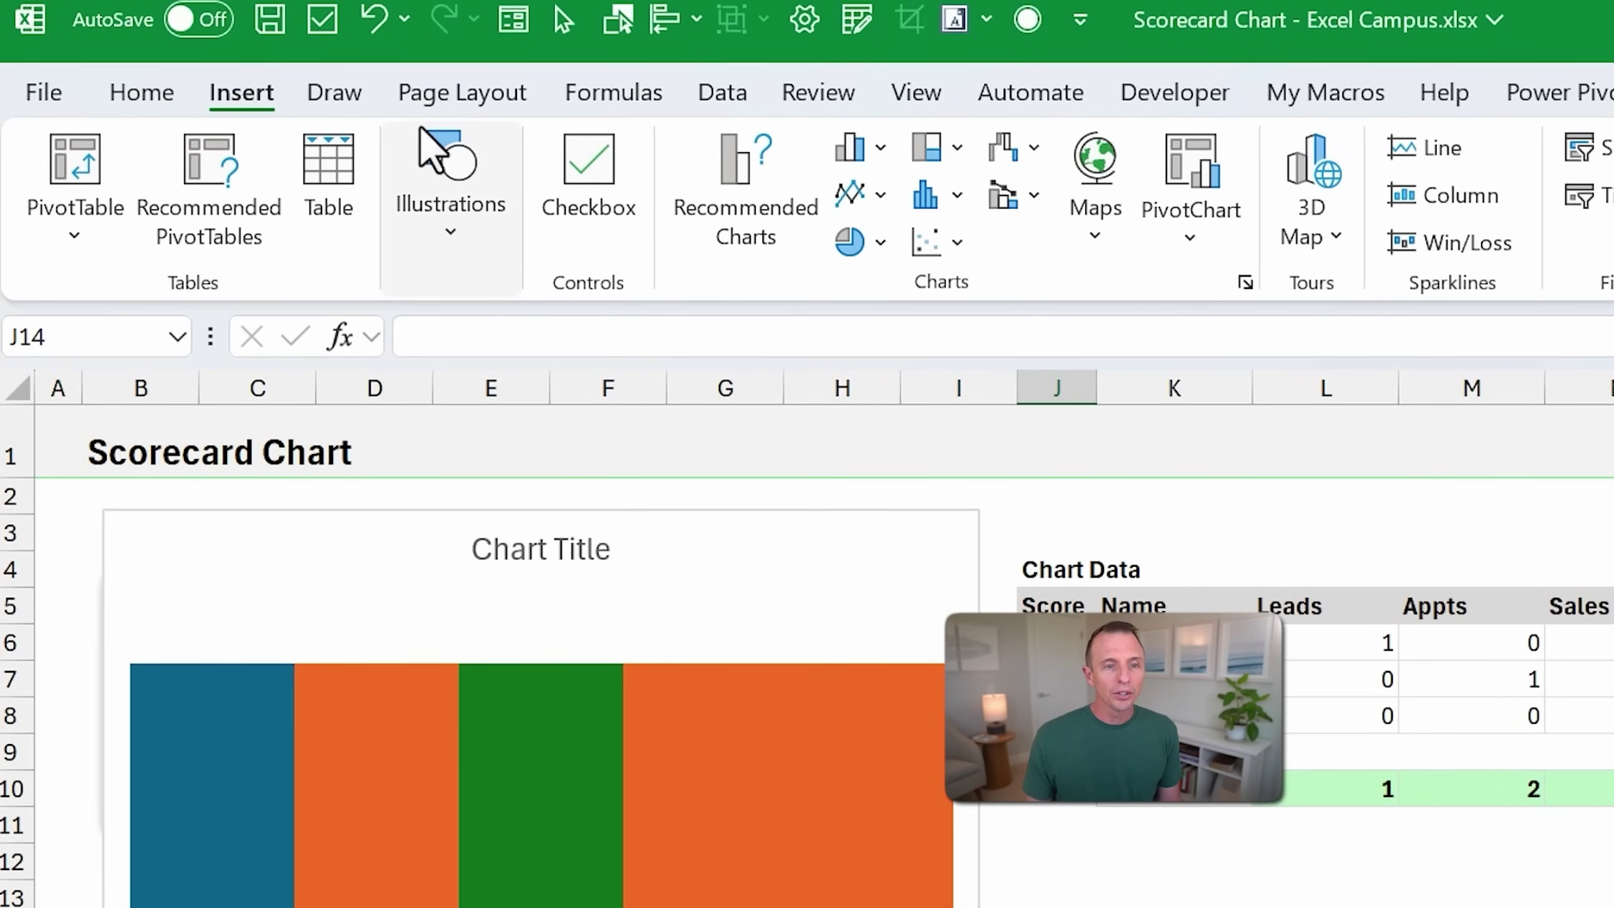
left_click(440, 150)
left_click(584, 362)
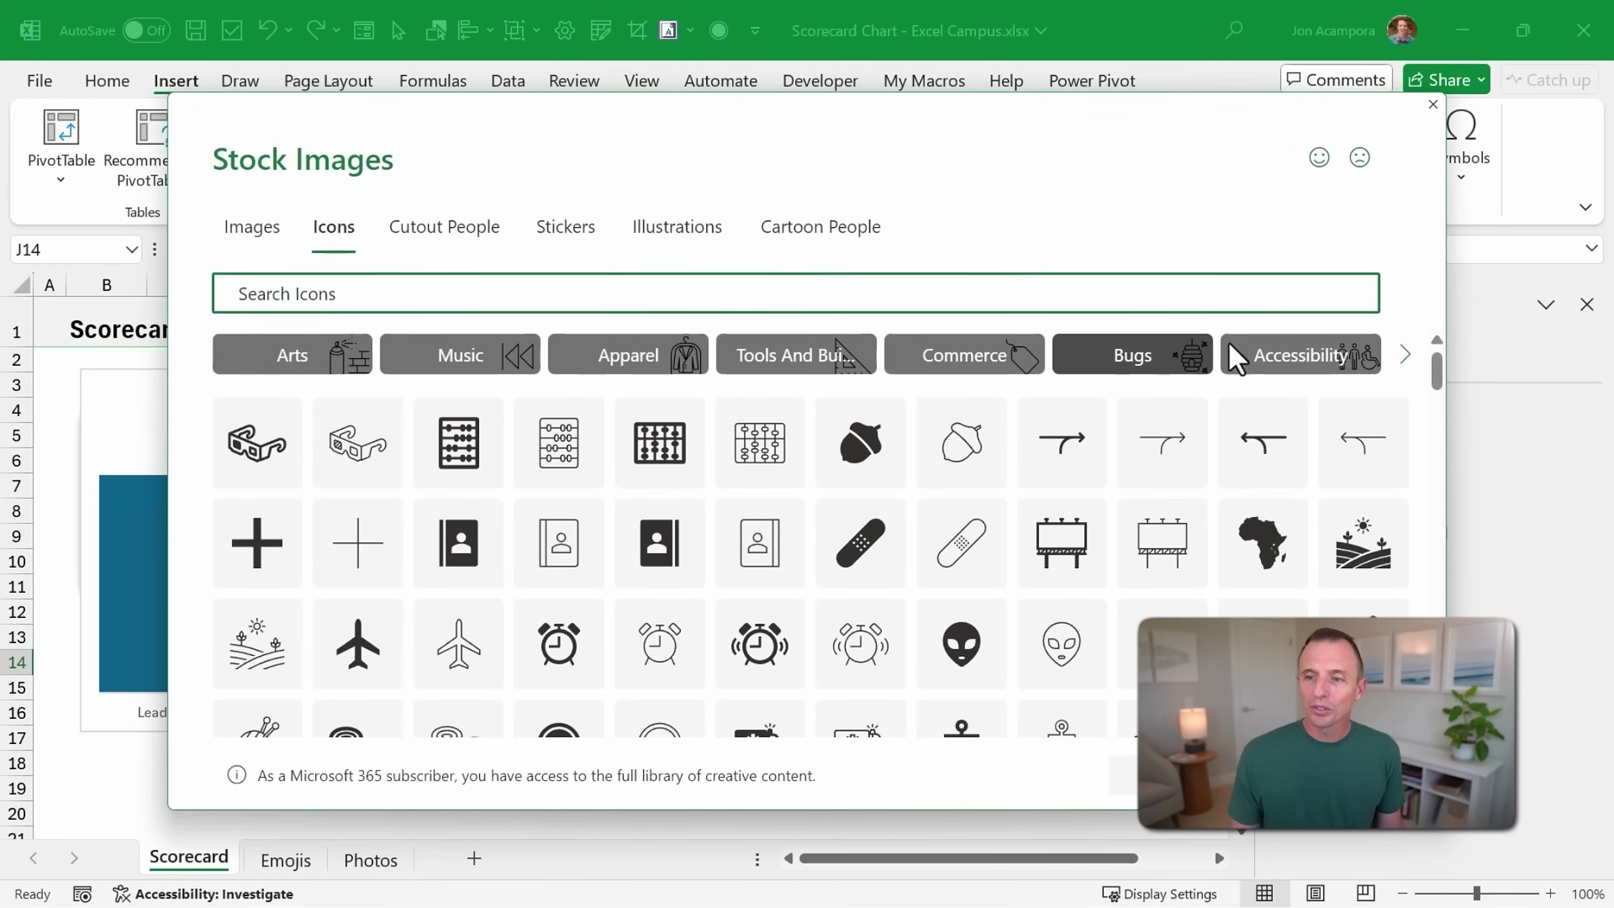
left_click(1406, 358)
left_click(1406, 358)
left_click(1405, 358)
left_click(1405, 358)
left_click(1405, 359)
left_click(1404, 358)
left_click(1405, 358)
left_click(1405, 358)
left_click(1139, 368)
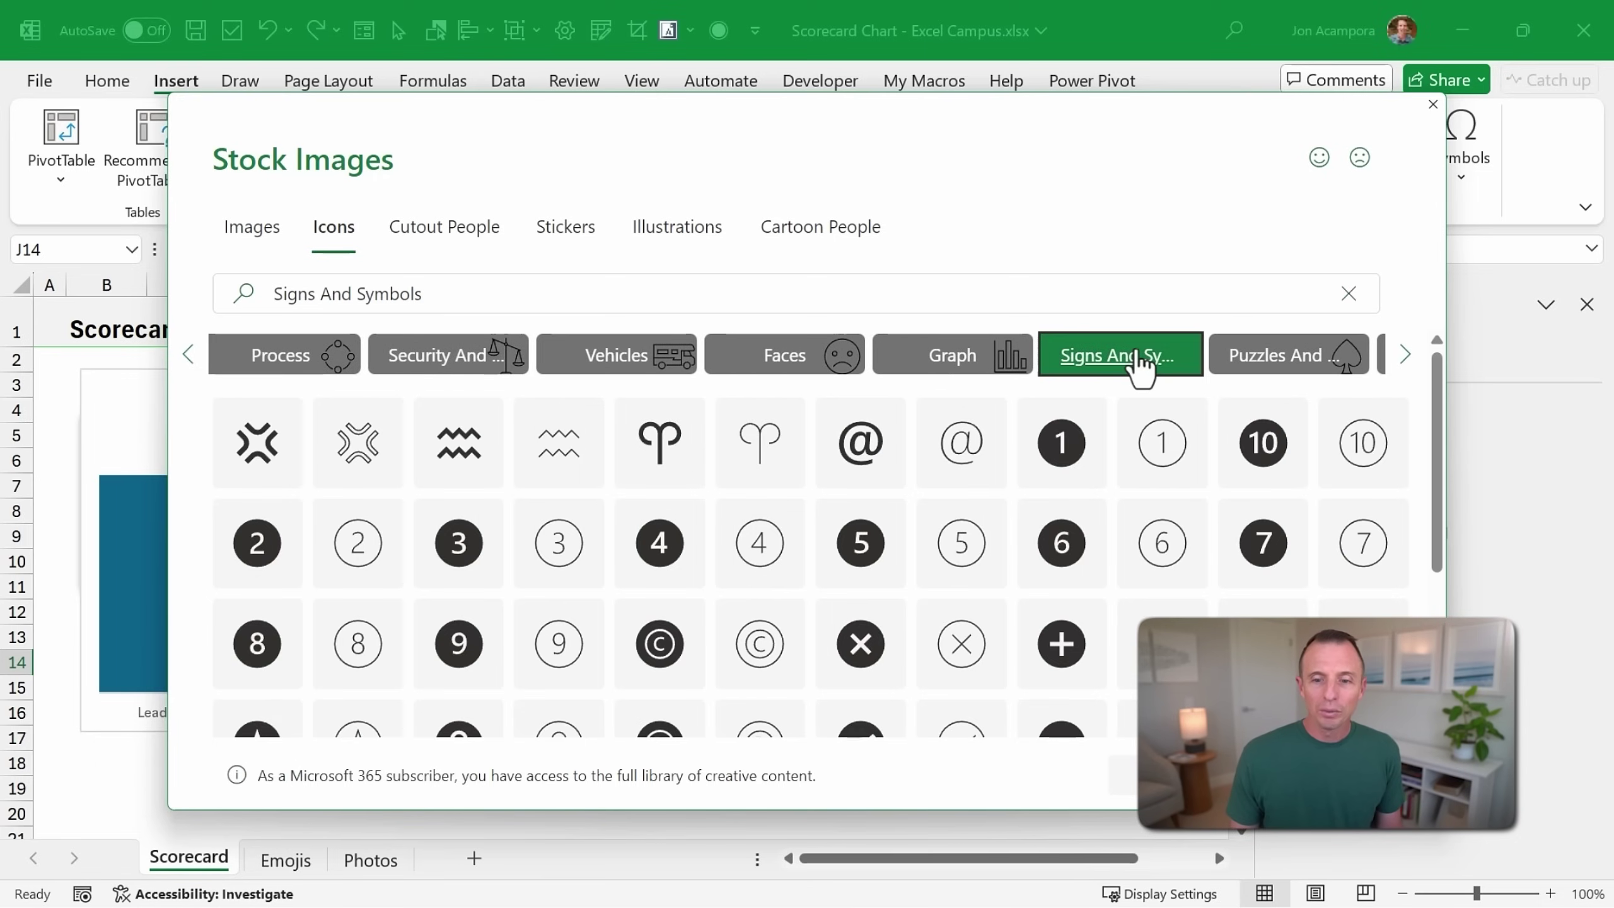
scroll(973, 438, "down", 3)
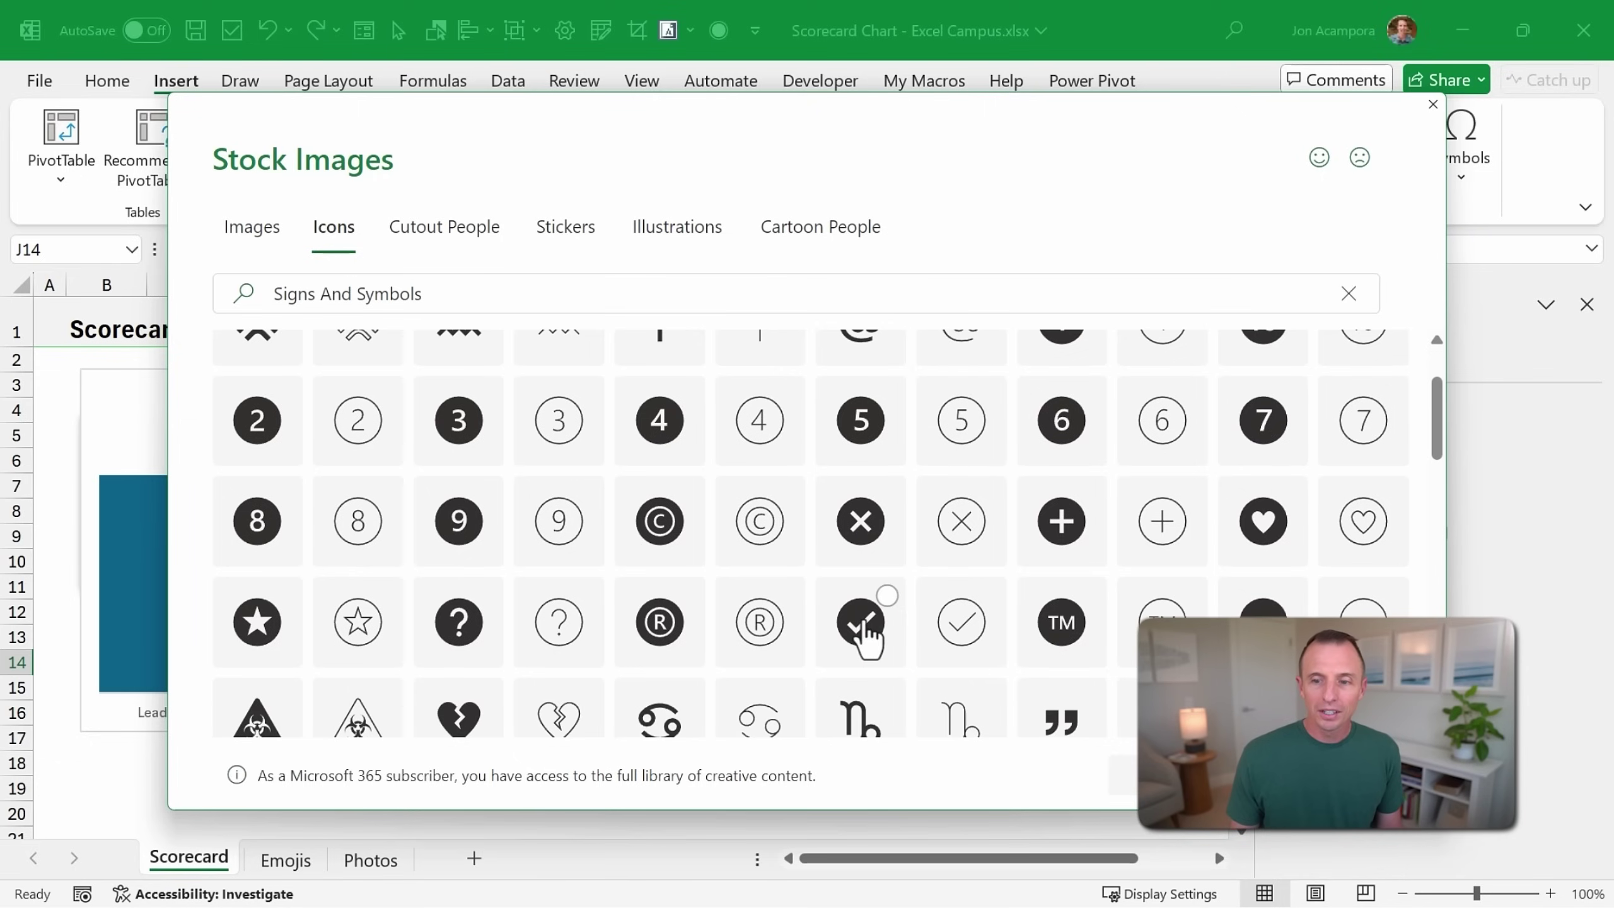
Insert the filled check-mark, X and minus icons onto the sheet.
left_click(865, 635)
left_click(865, 537)
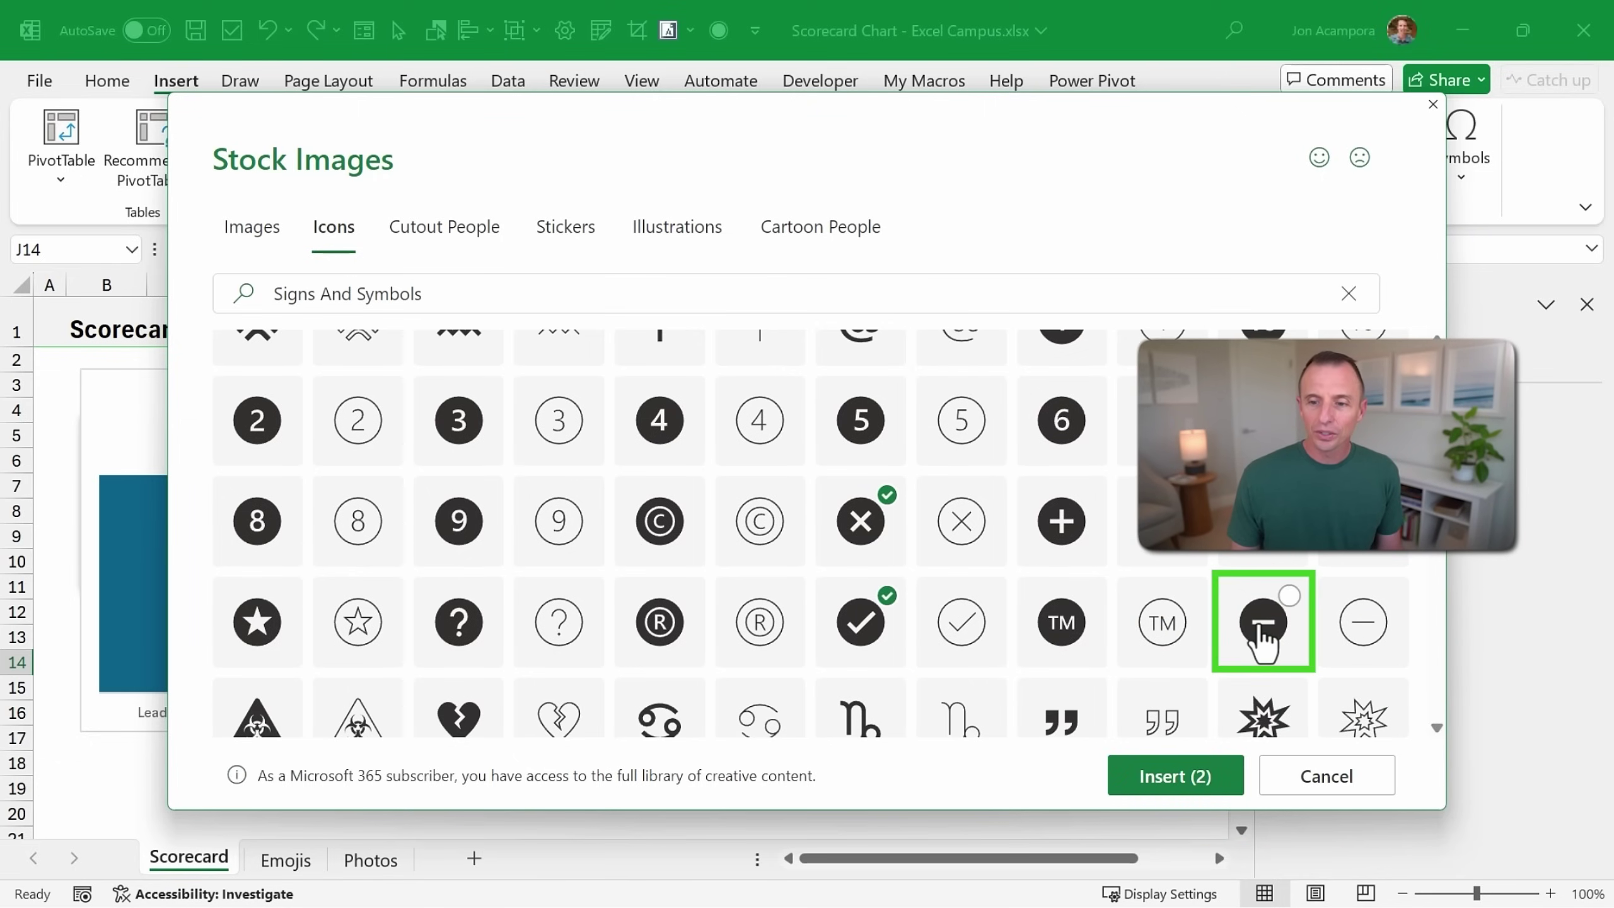
left_click(1263, 632)
left_click(1181, 782)
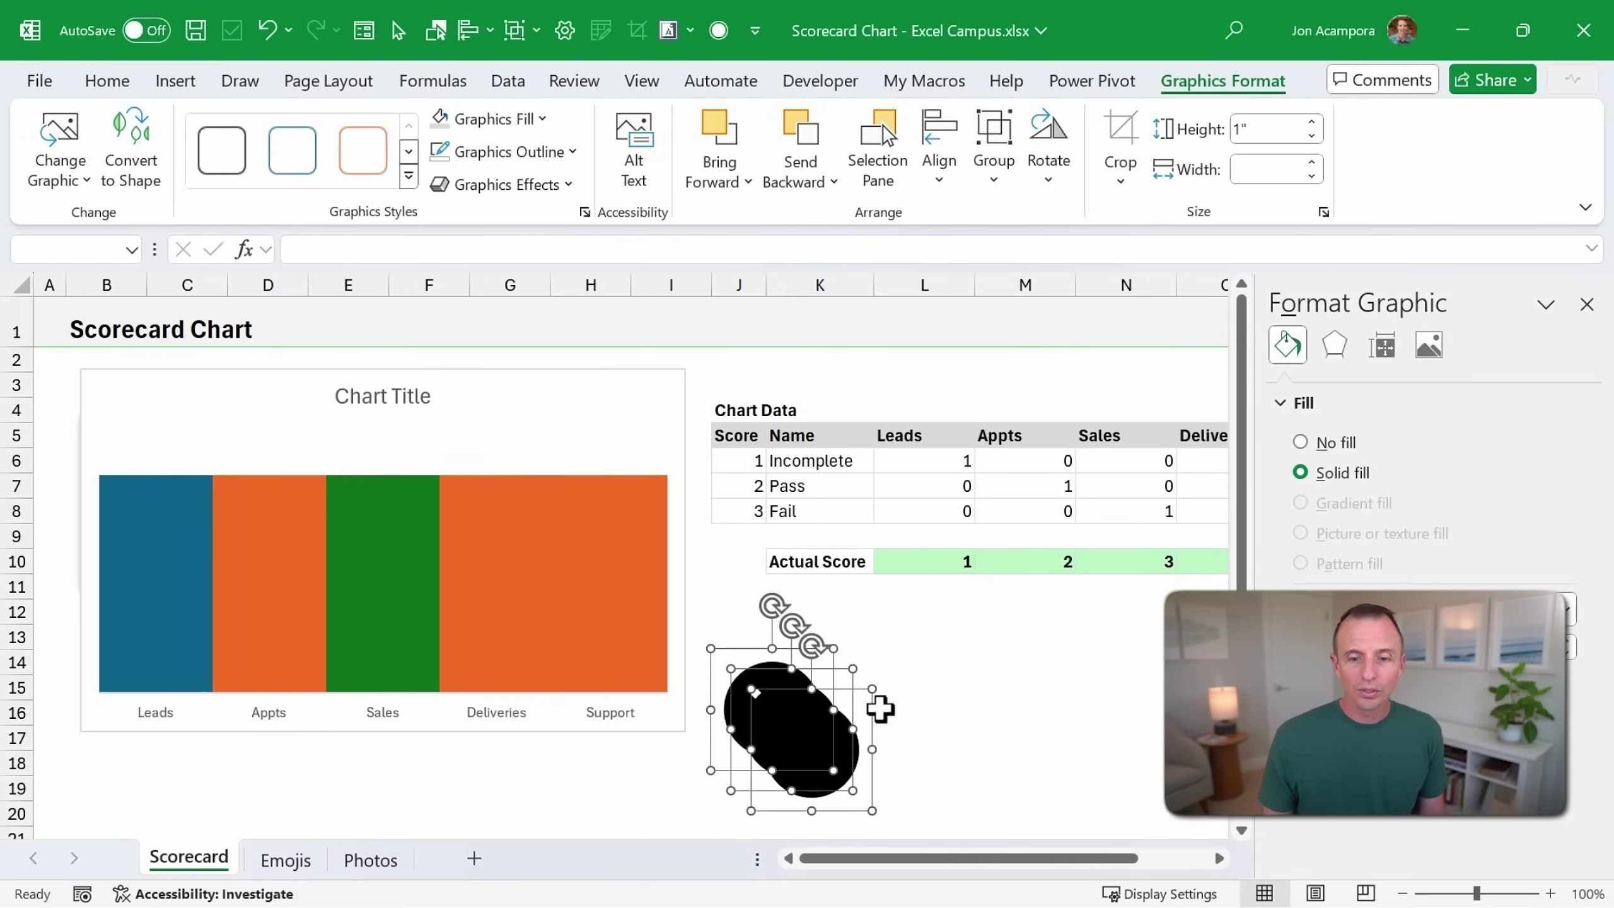
Drag the stacked minus and check-mark icons apart from the X.
left_click(879, 708)
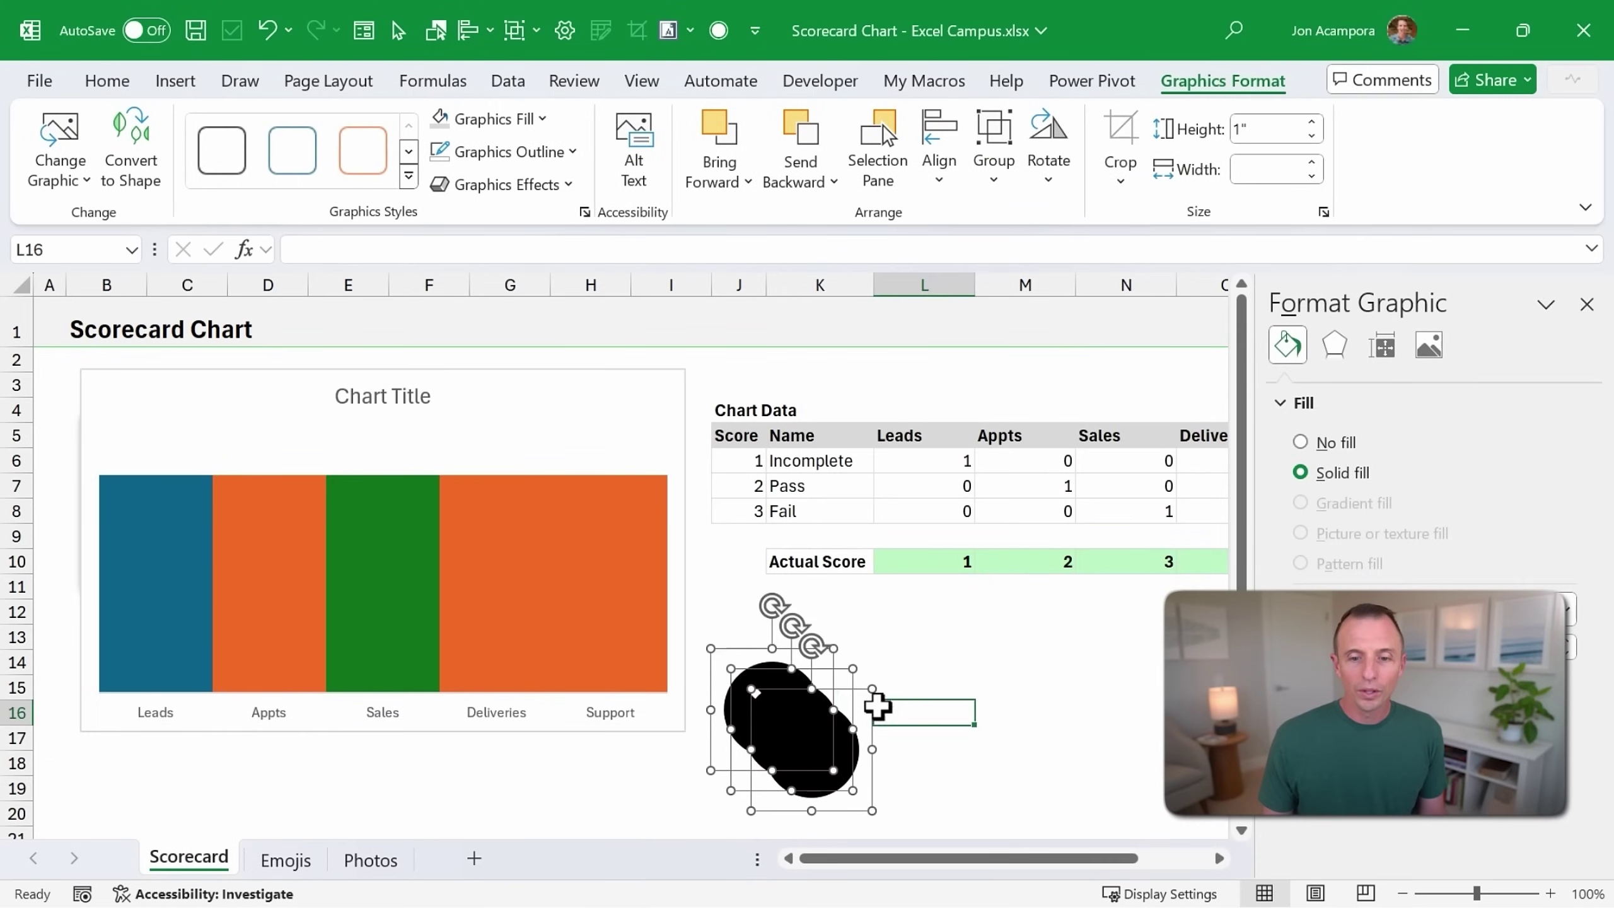
left_click(816, 703)
left_click_drag(833, 688, 1100, 645)
left_click(802, 720)
left_click(804, 655)
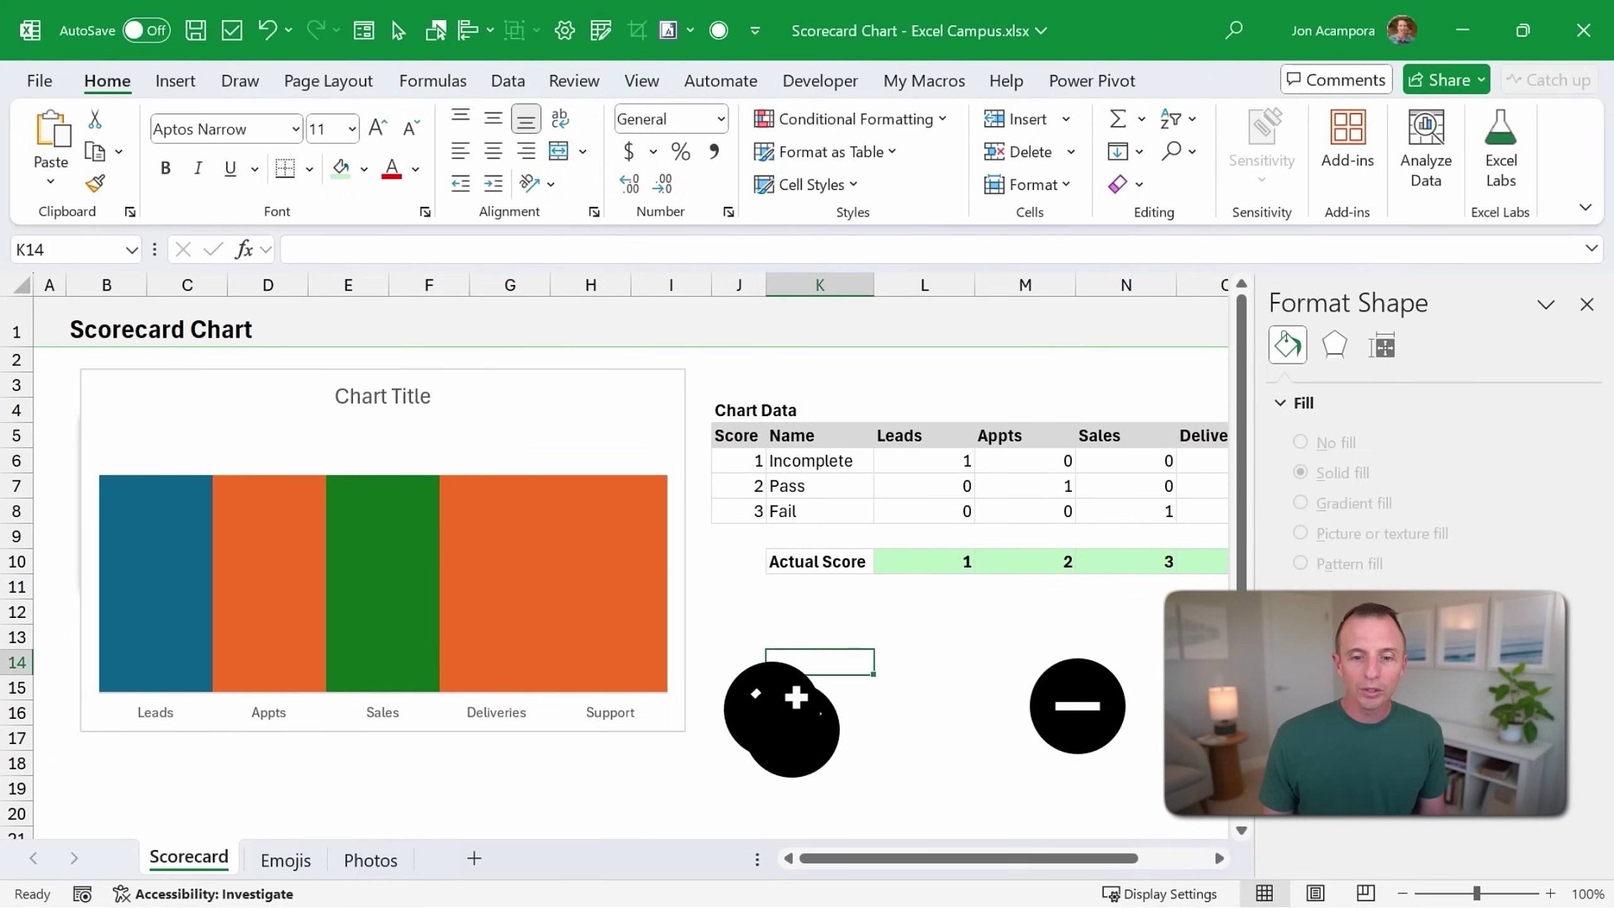
left_click(796, 684)
left_click_drag(779, 670, 912, 645)
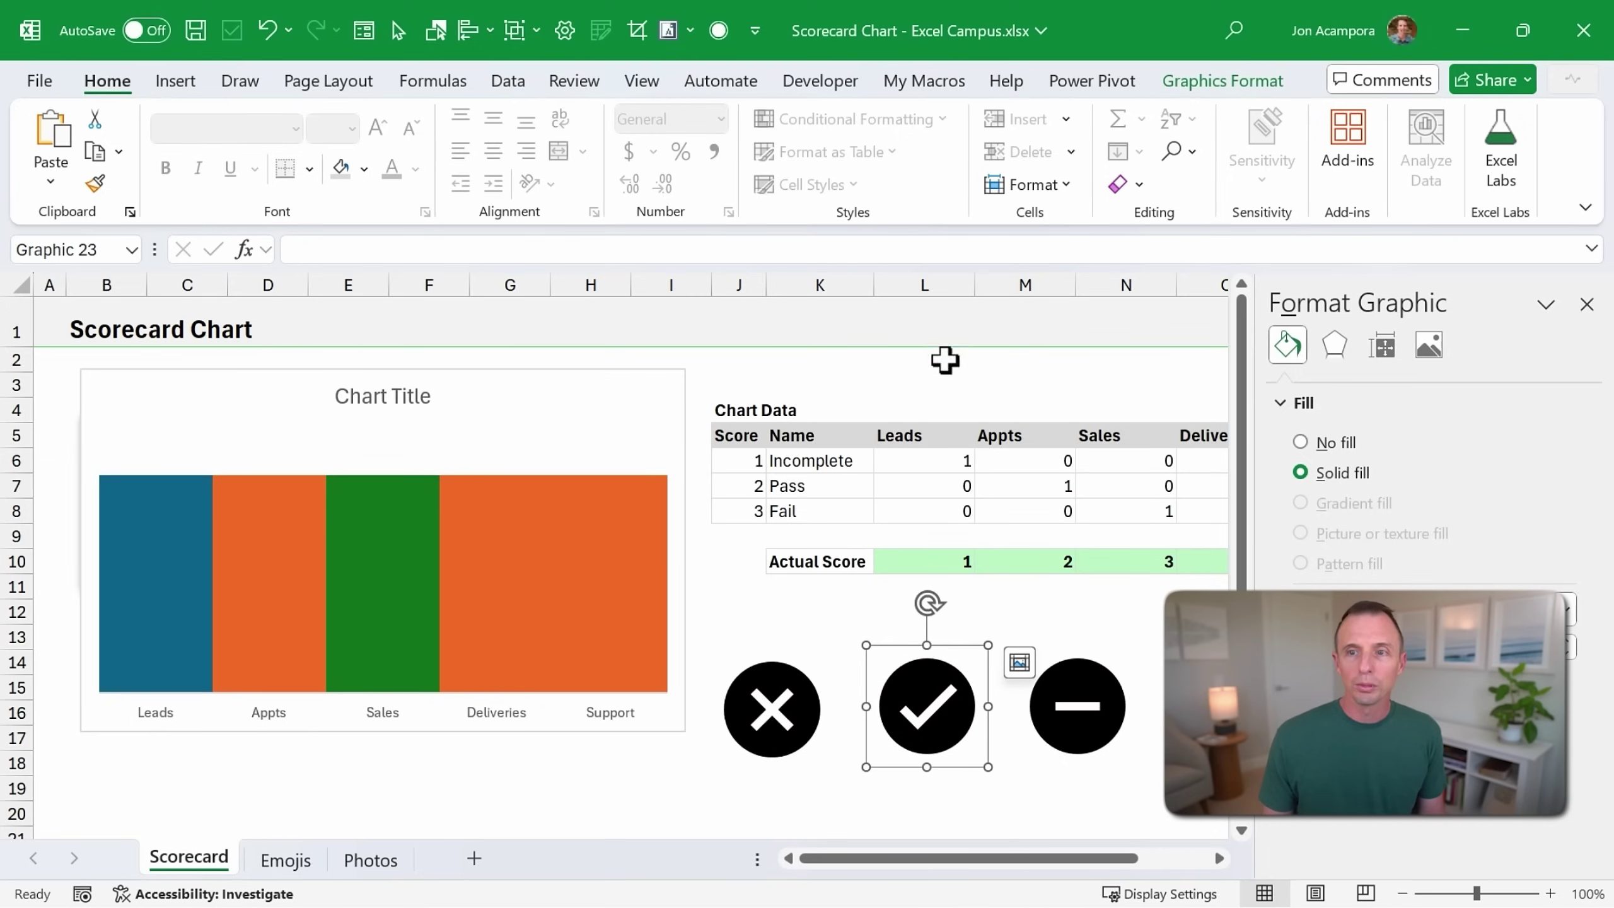
Fill the check mark green, the X red and the minus light grey.
left_click(1221, 80)
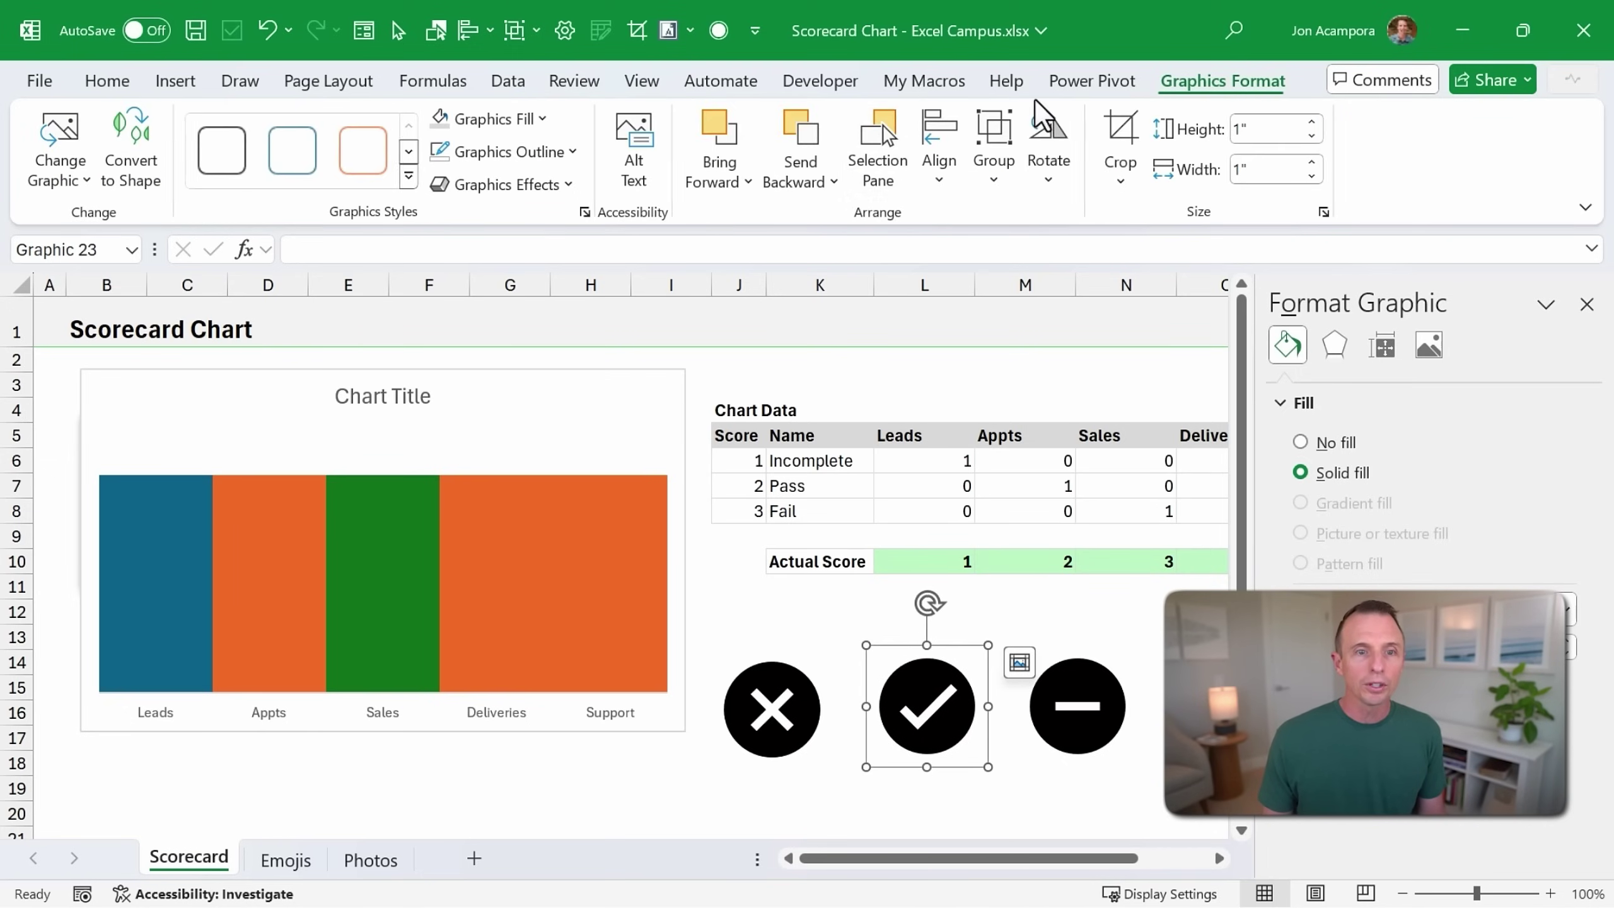
left_click(545, 121)
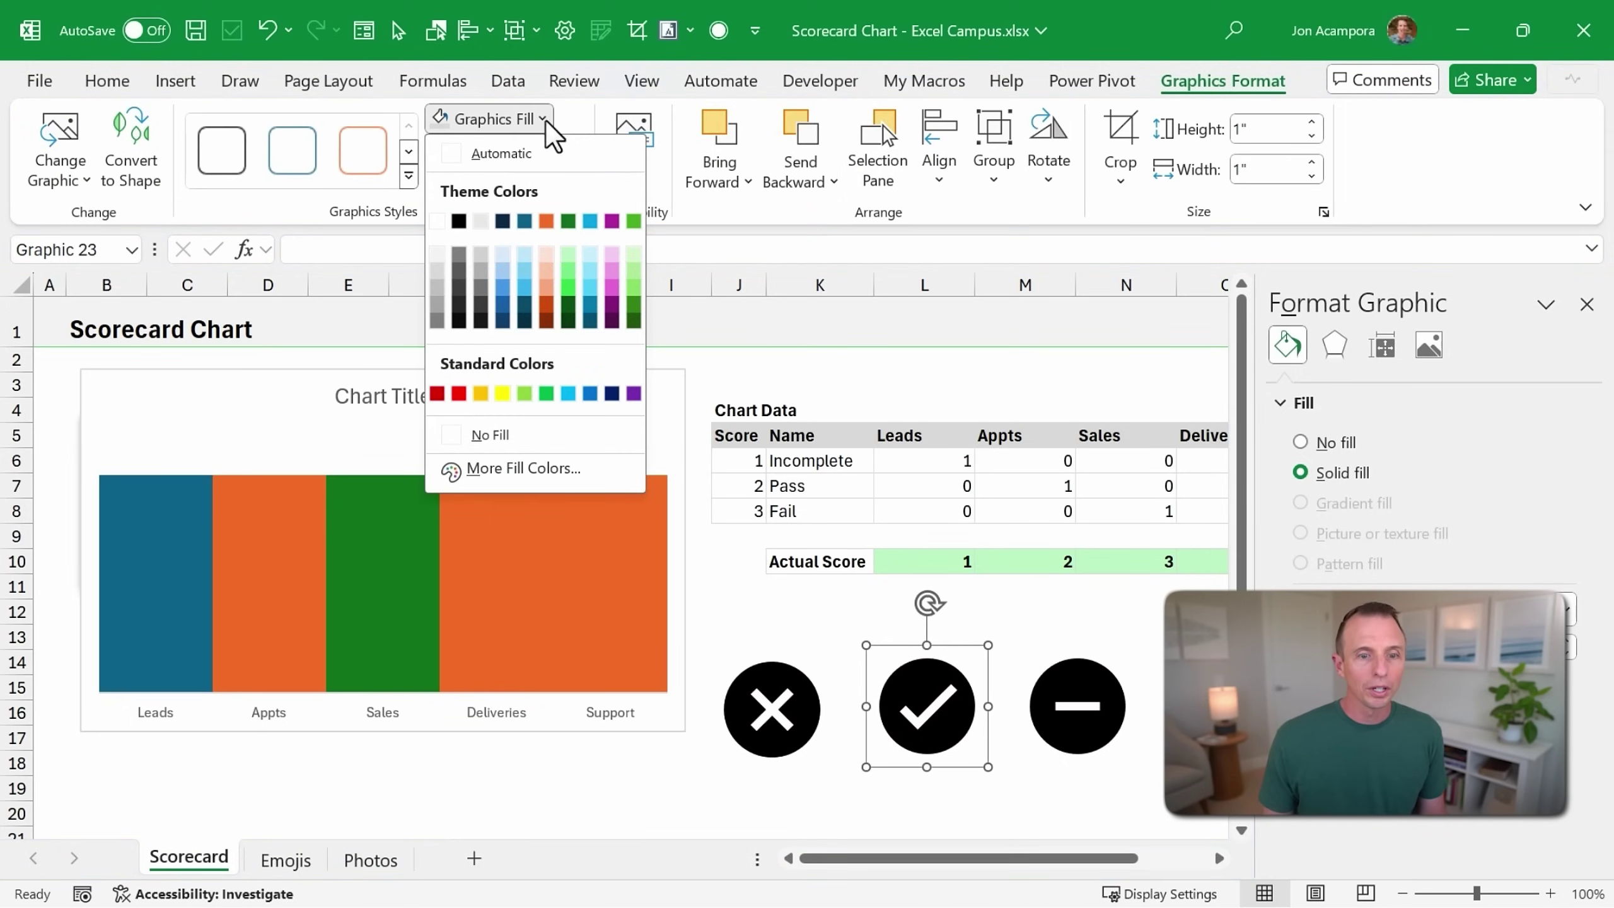
left_click(543, 391)
left_click(763, 672)
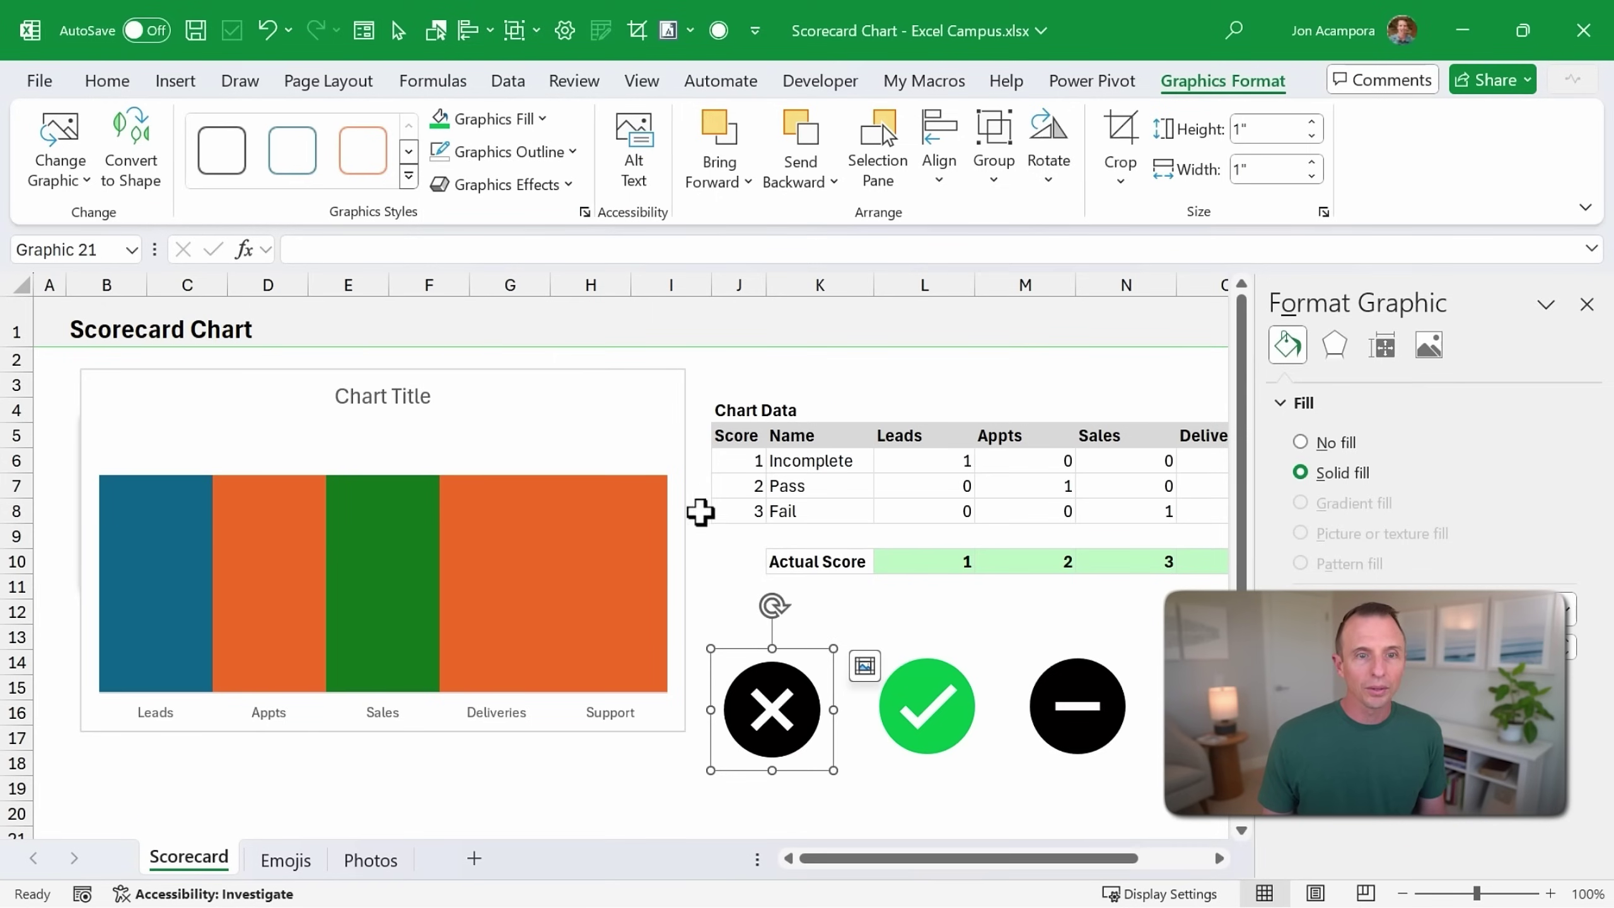
left_click(545, 120)
left_click(459, 392)
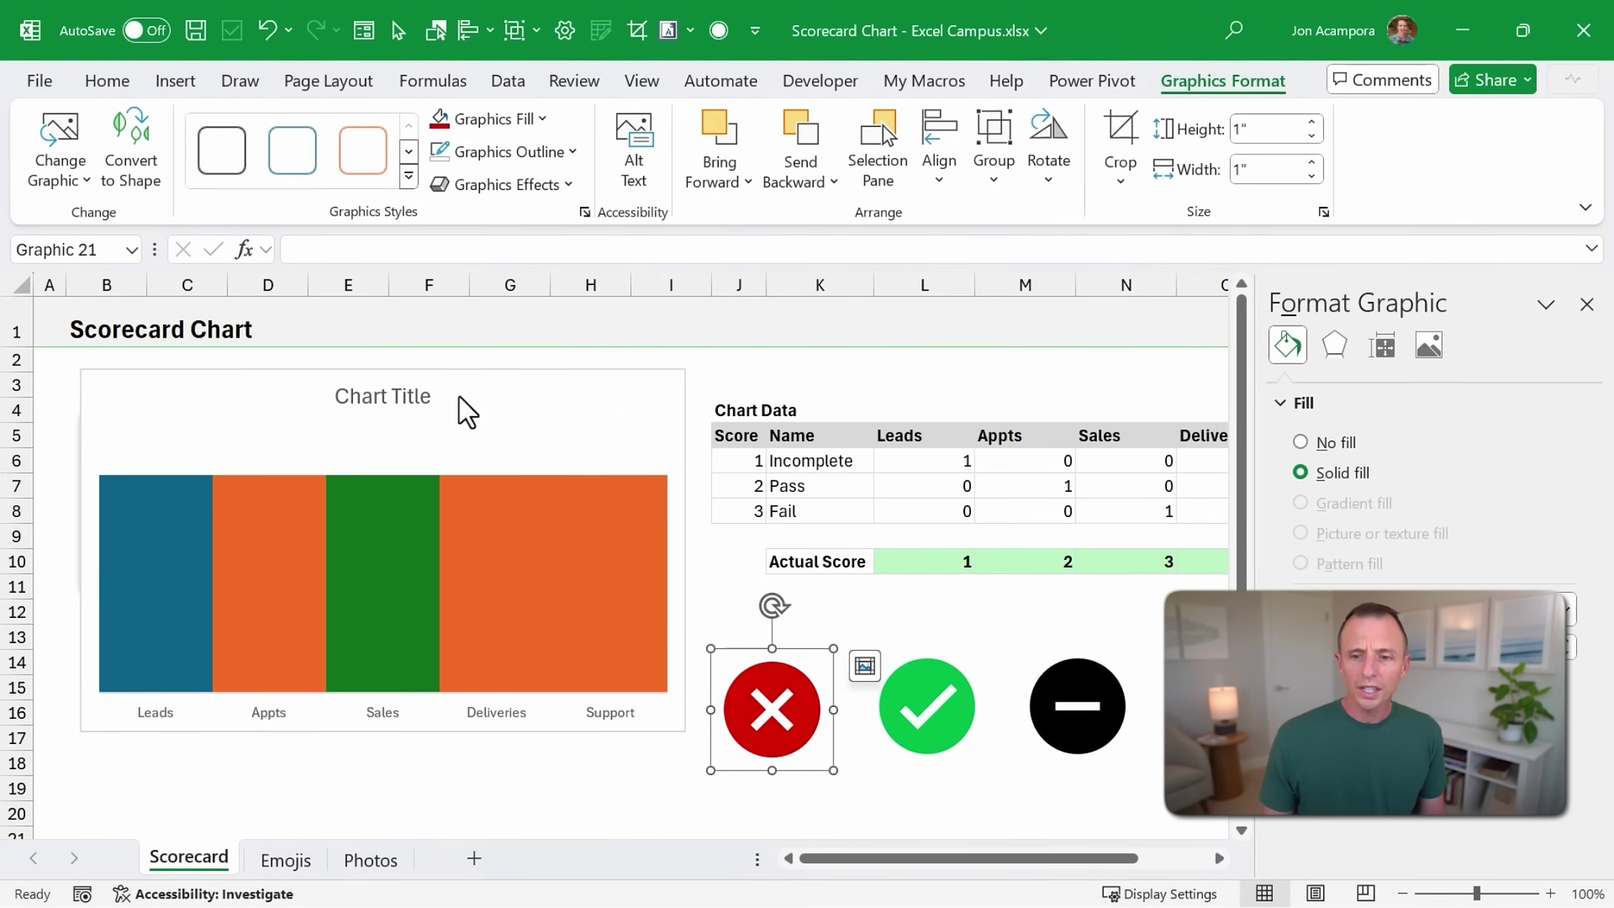
left_click(1059, 676)
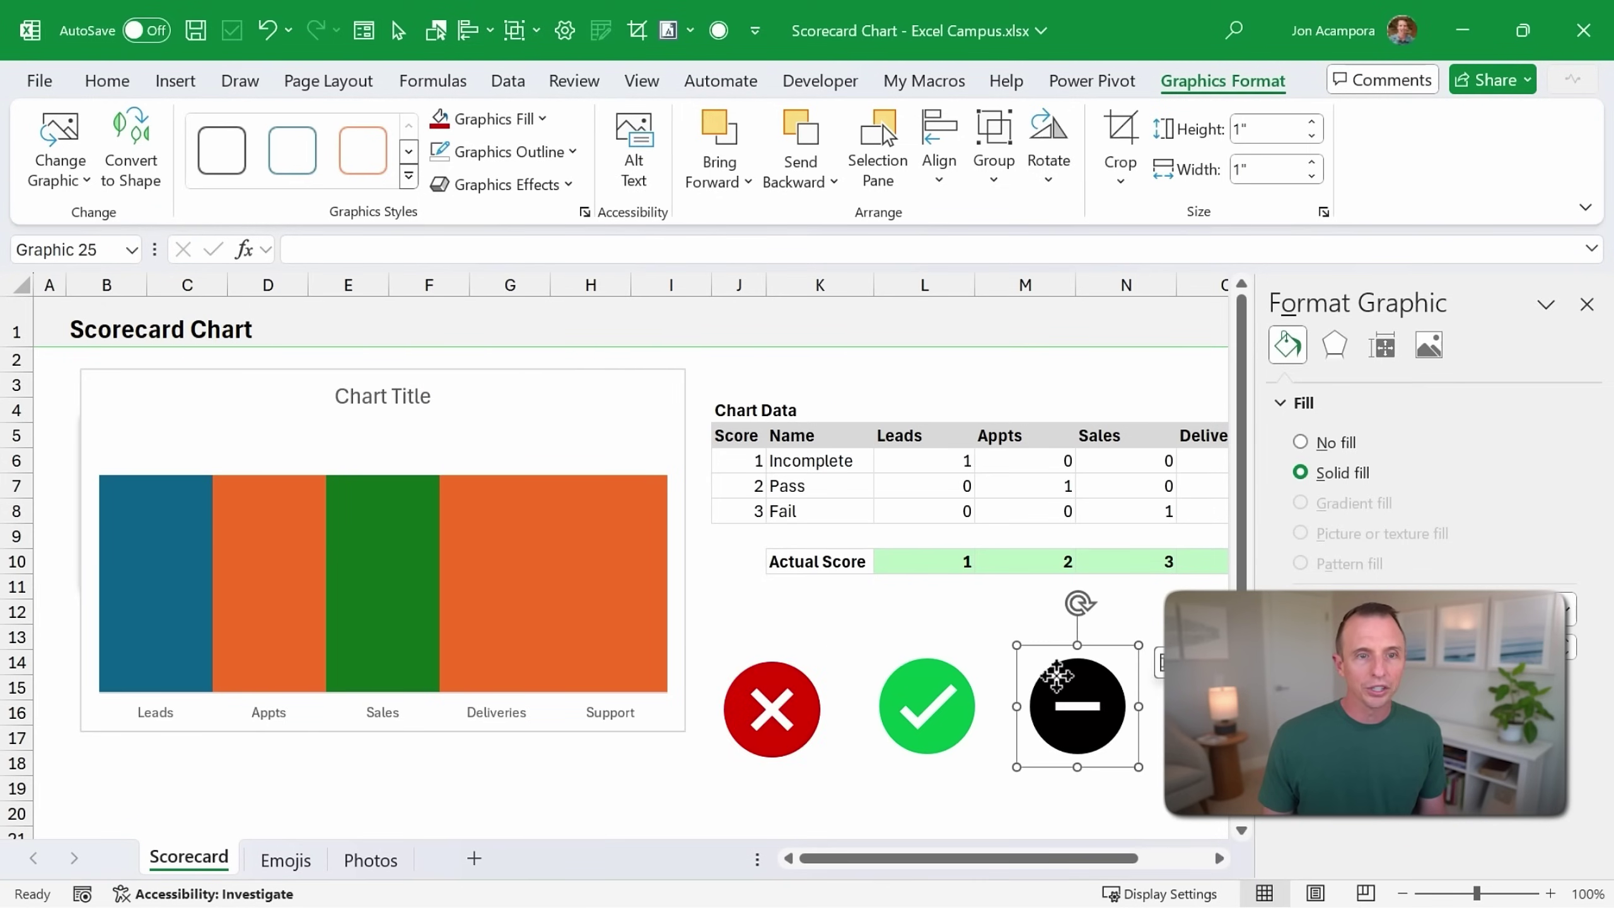
left_click(493, 119)
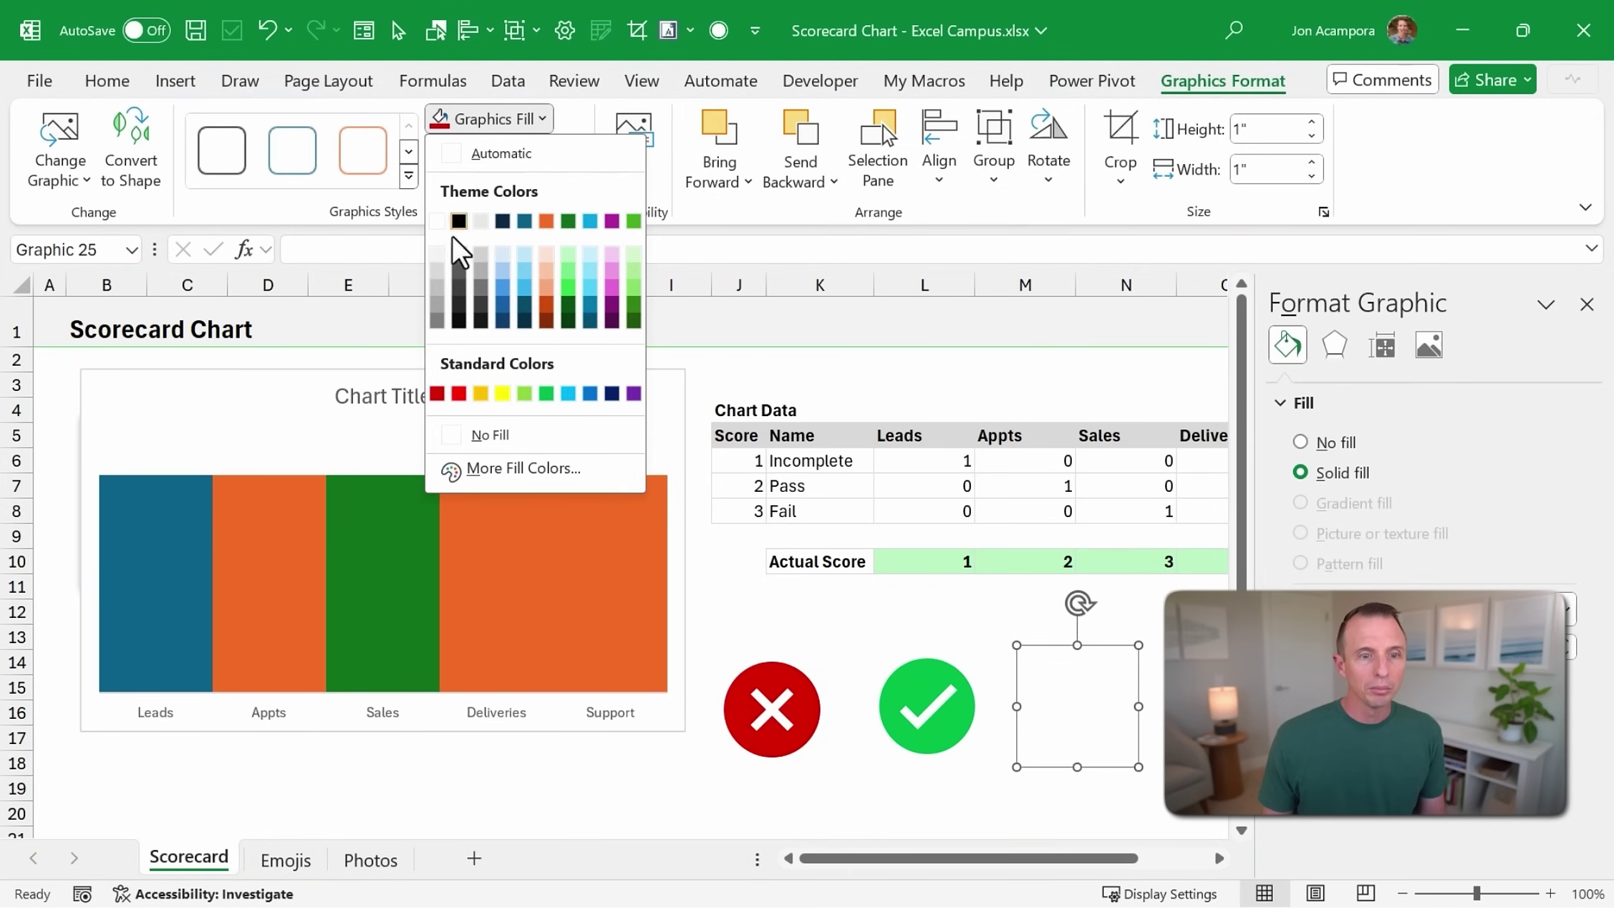
left_click(436, 272)
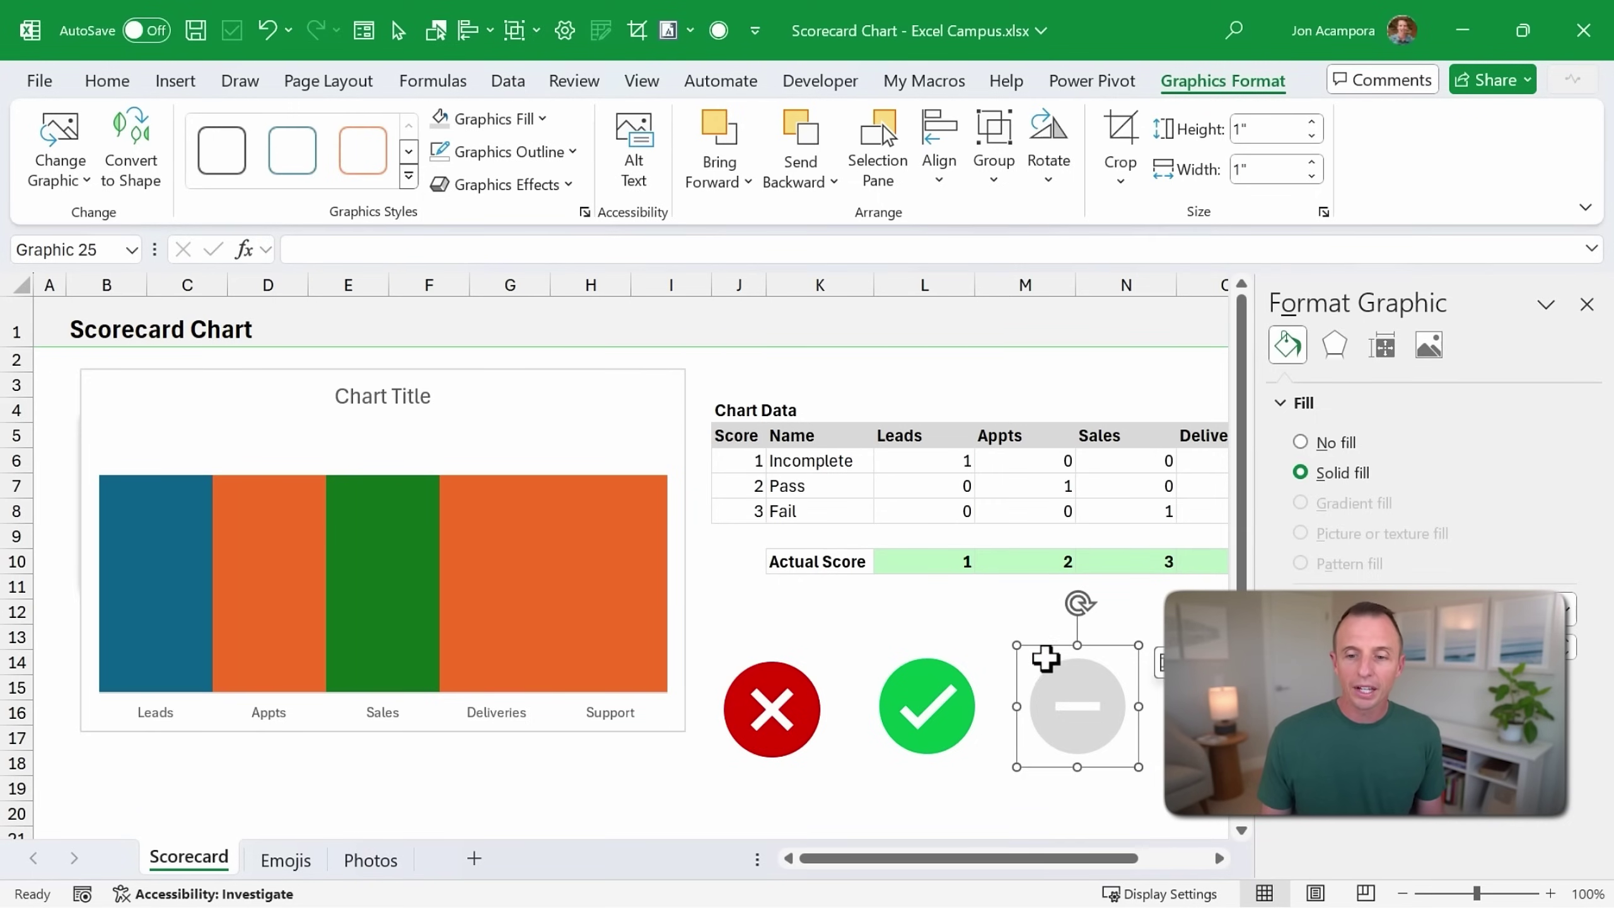
Picture-fill the Incomplete series with the copied grey minus icon, then copy the green check icon.
key("ctrl+c")
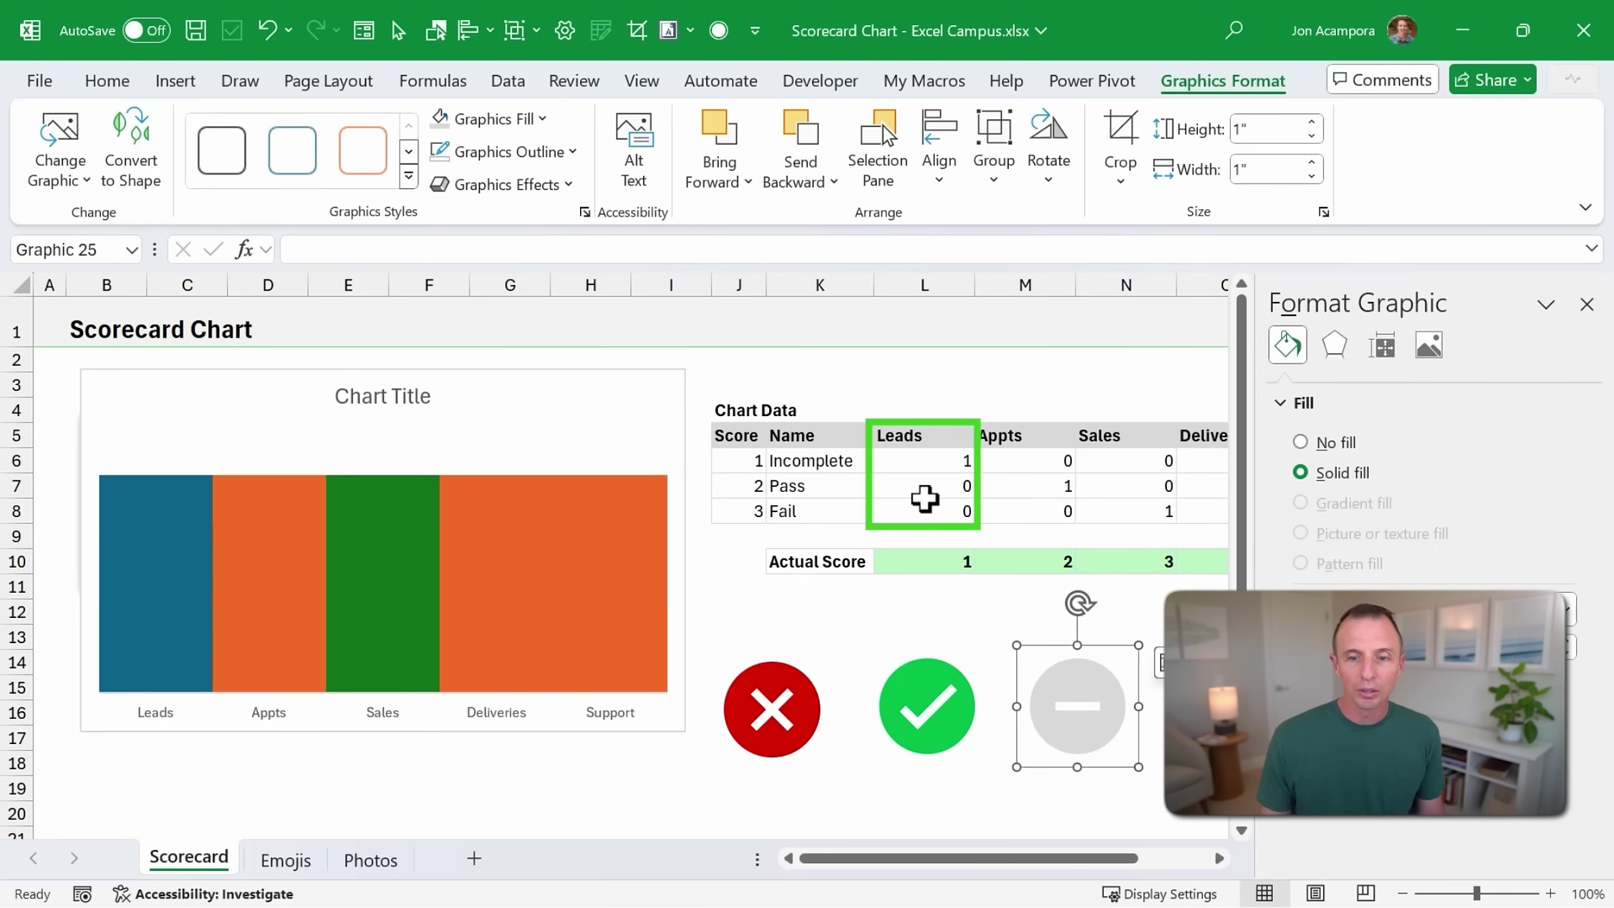
left_click(143, 554)
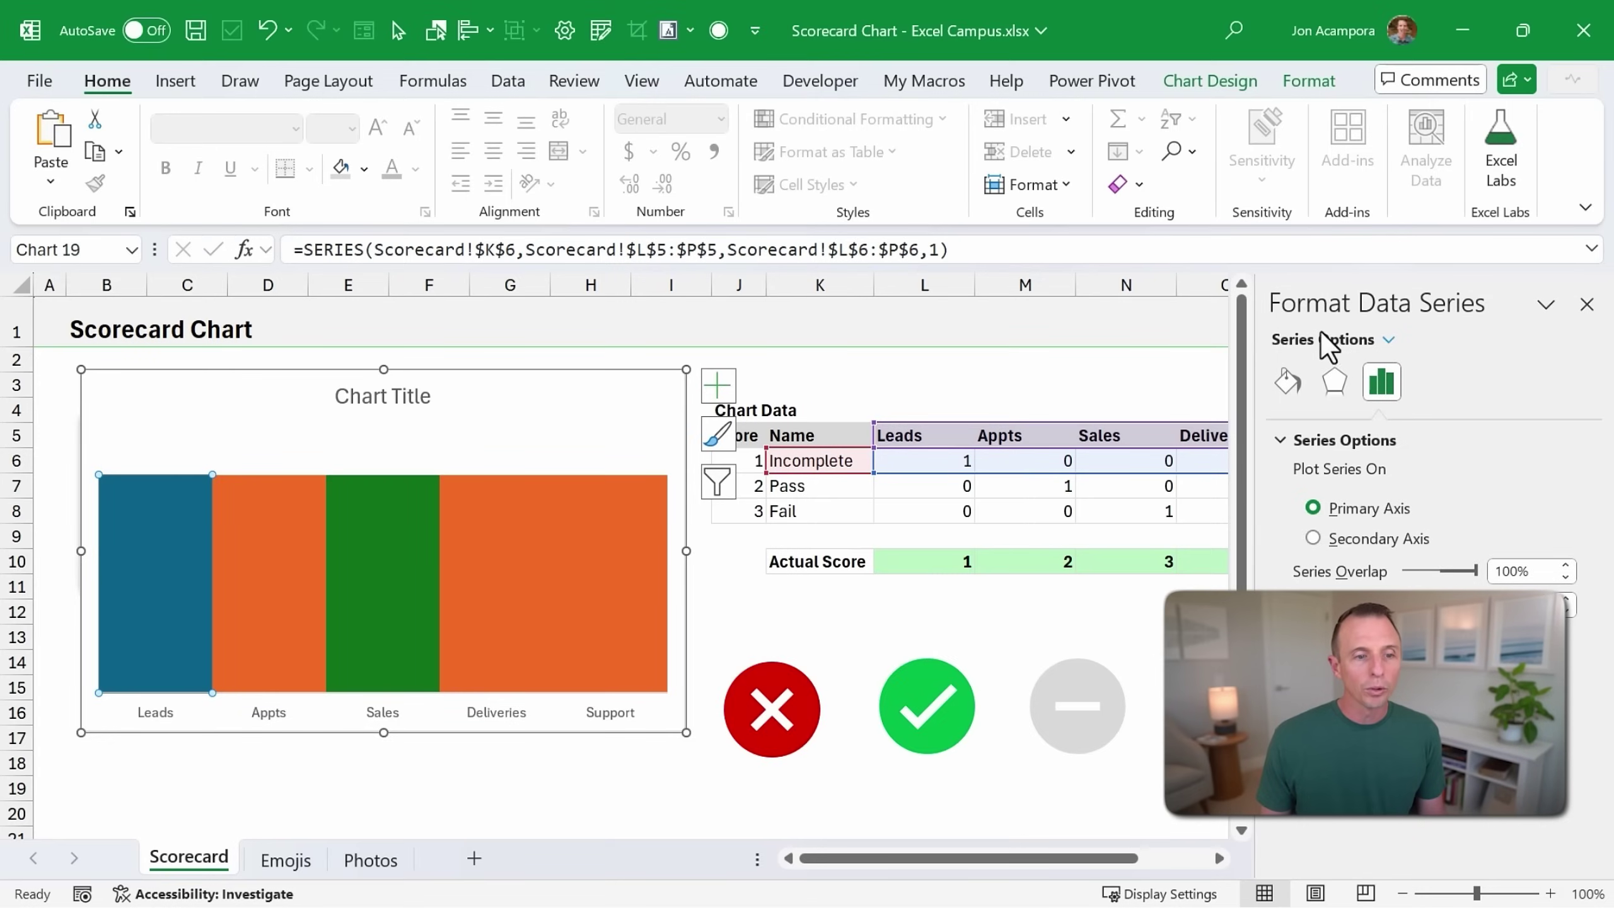
right_click(213, 514)
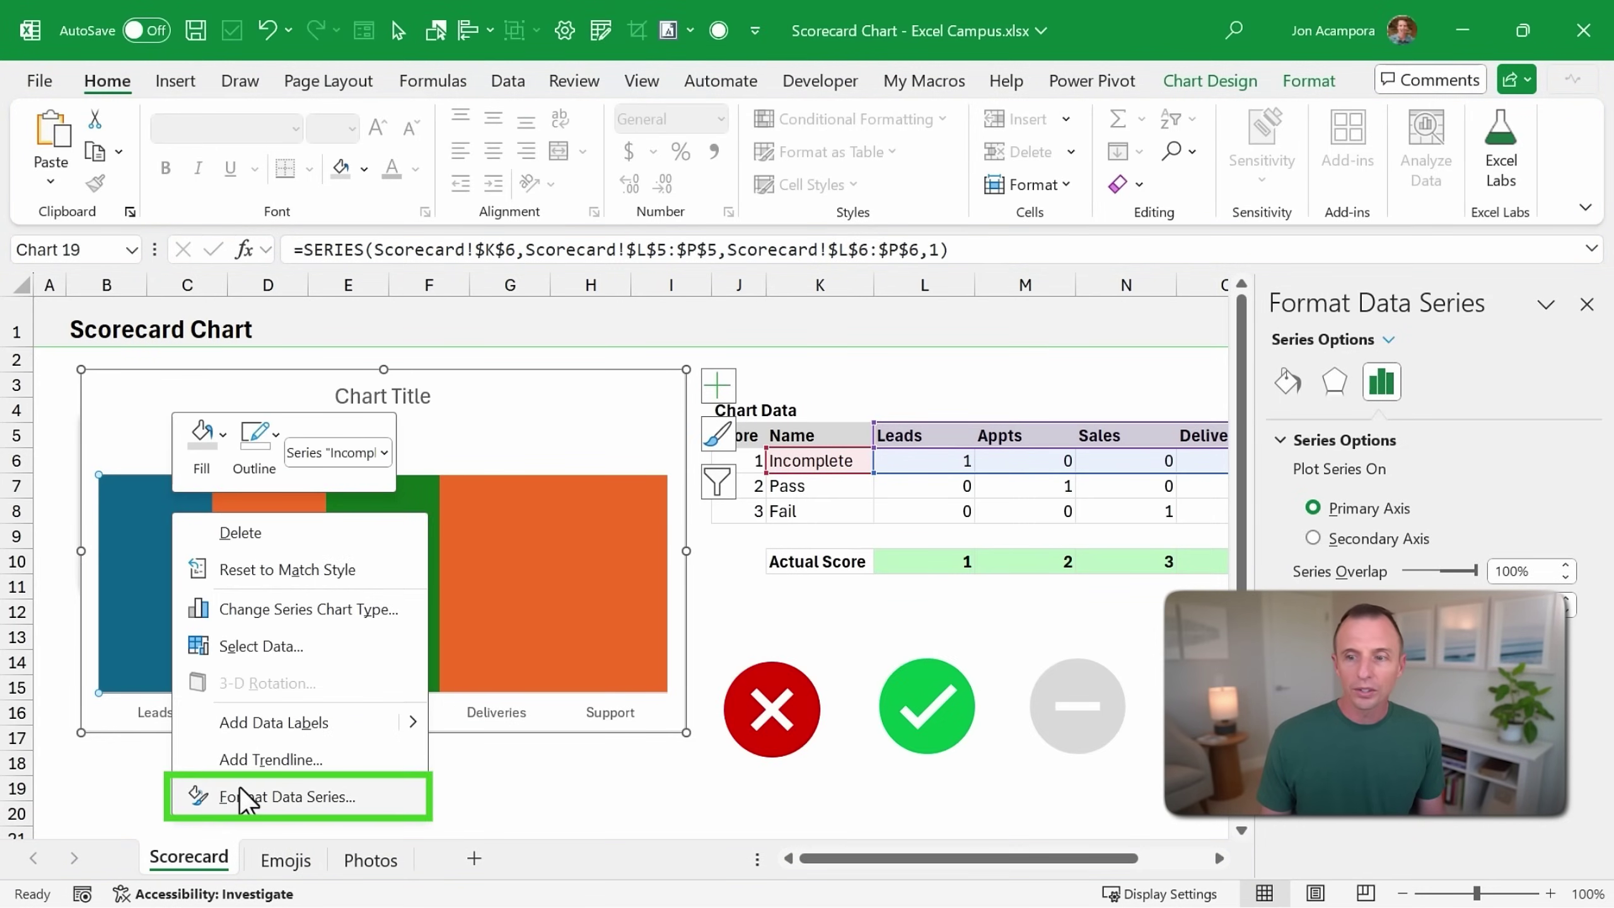
left_click(279, 792)
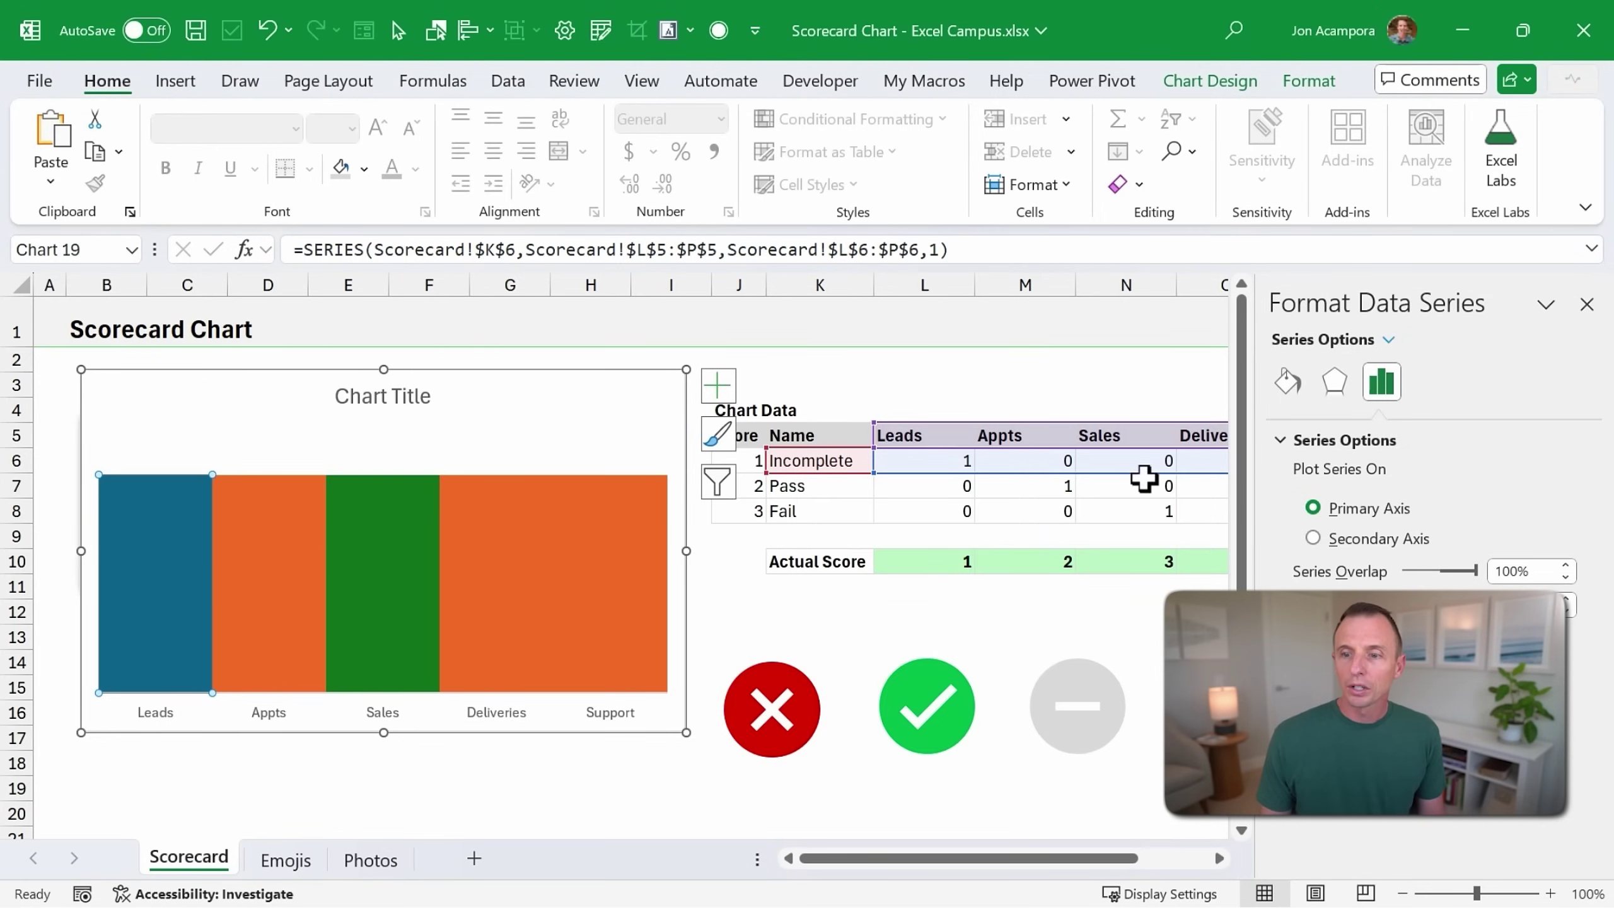
left_click(1290, 382)
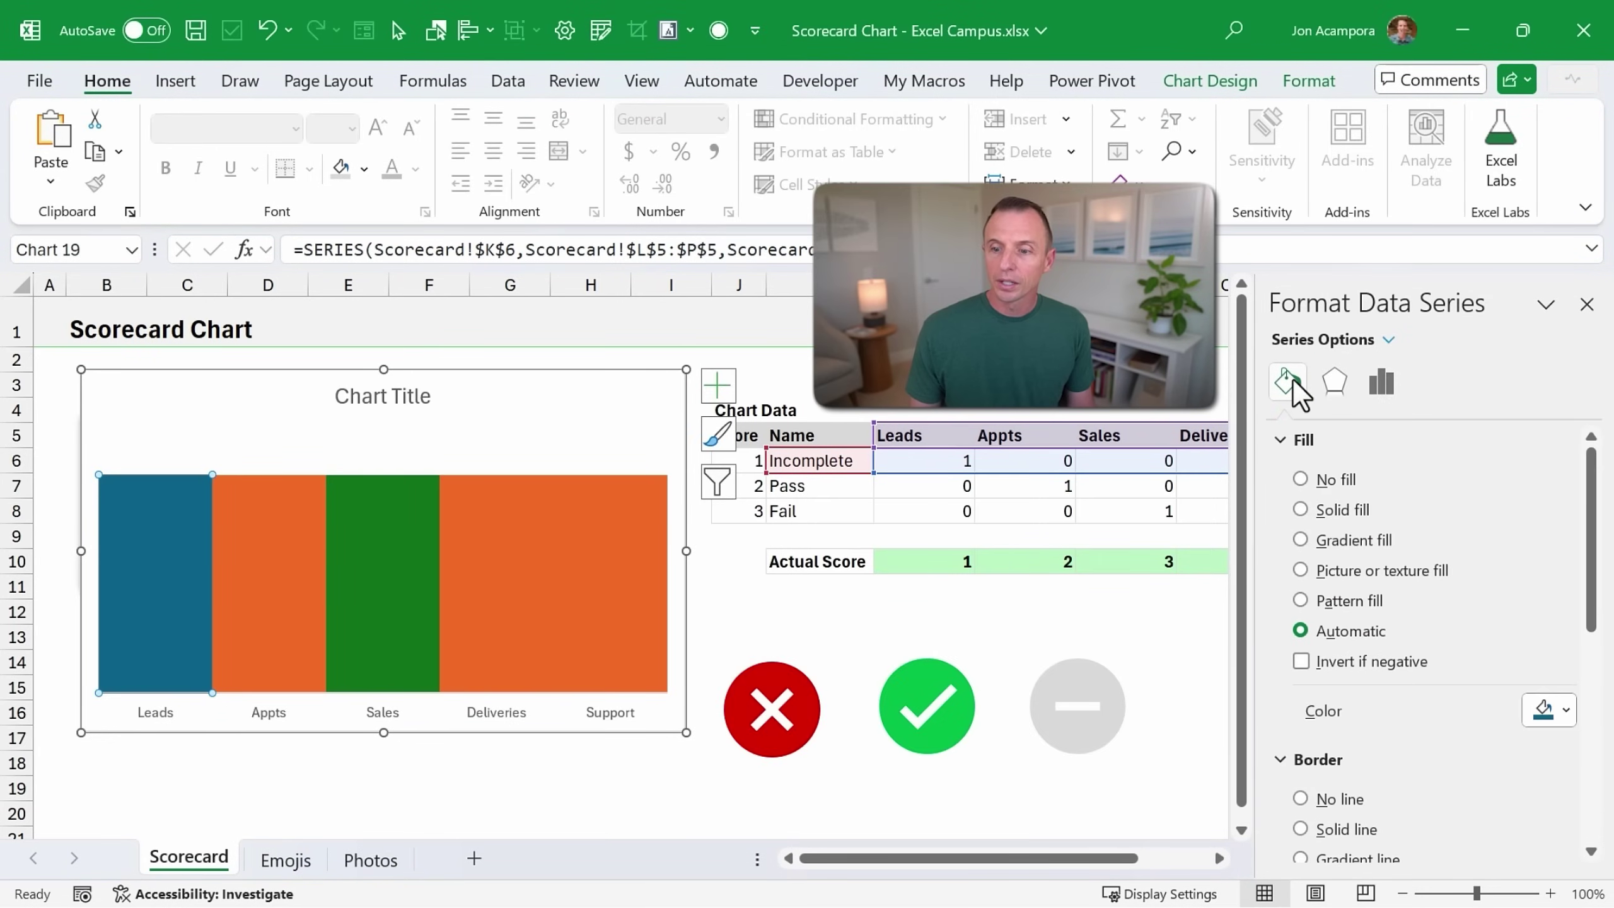
left_click(1344, 571)
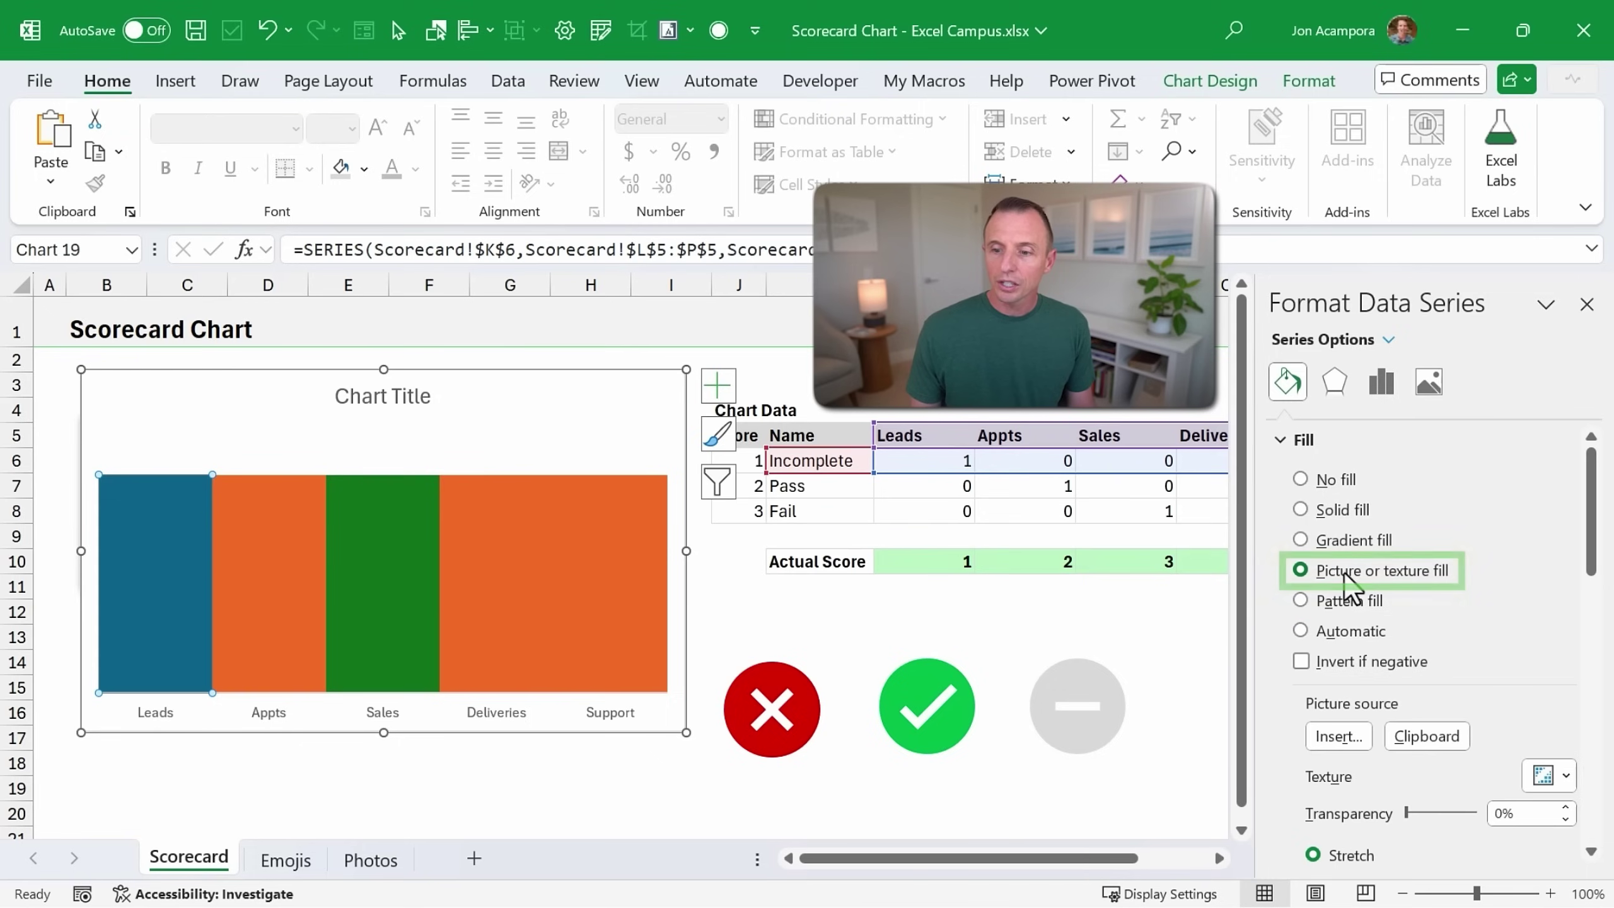
left_click(1419, 738)
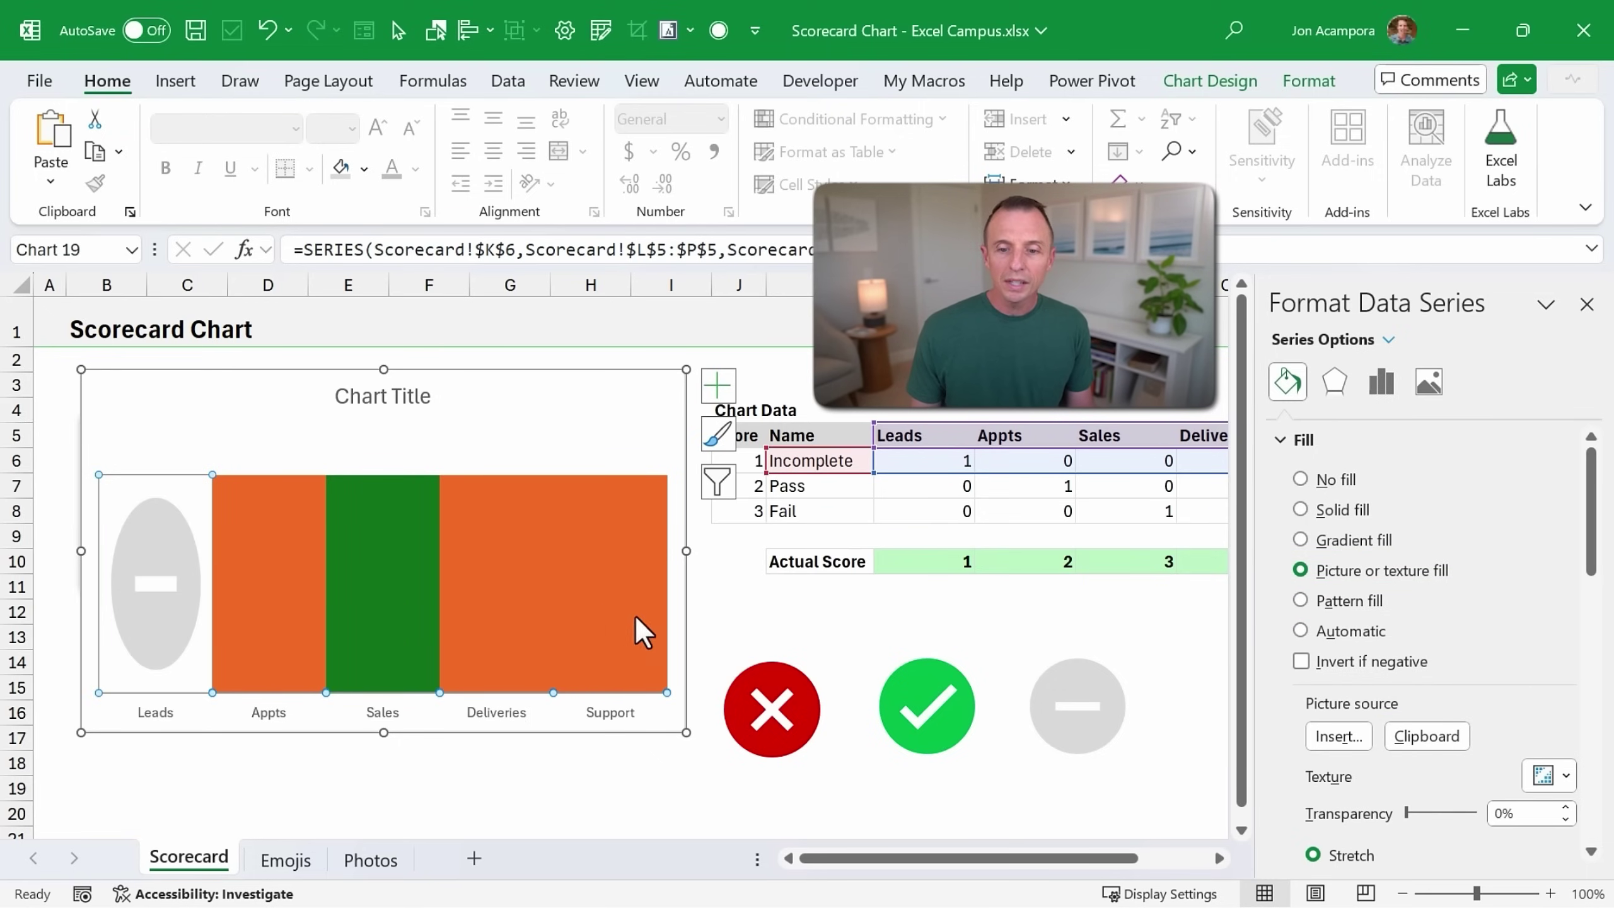
left_click(919, 673)
key("ctrl+c")
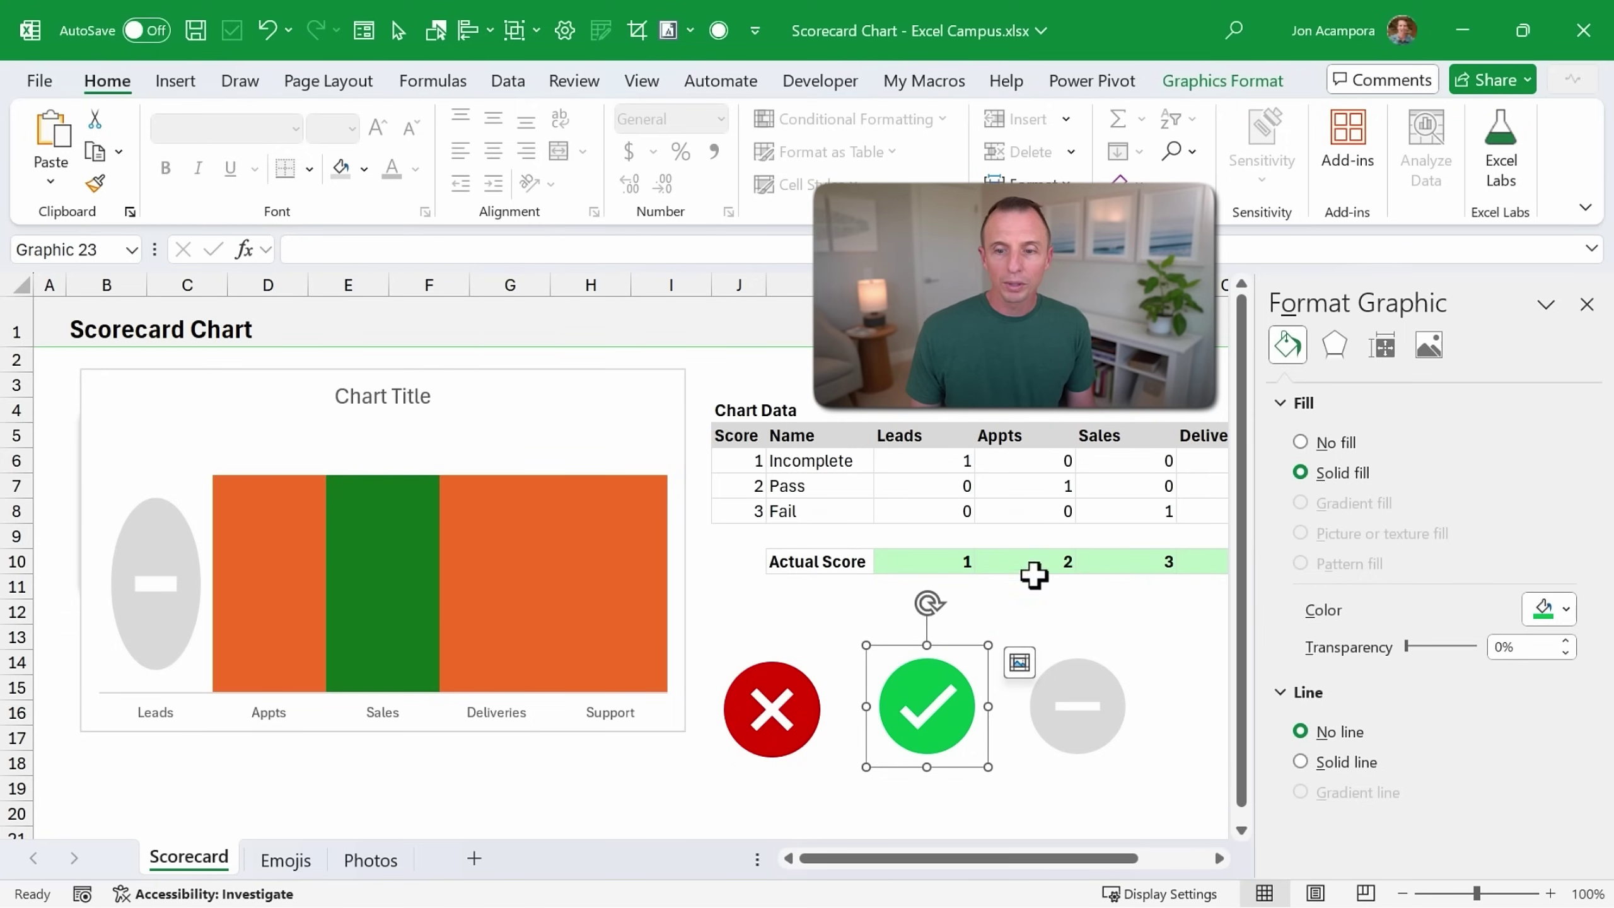
Picture-fill the Pass series bars with the copied green check icon.
right_click(258, 592)
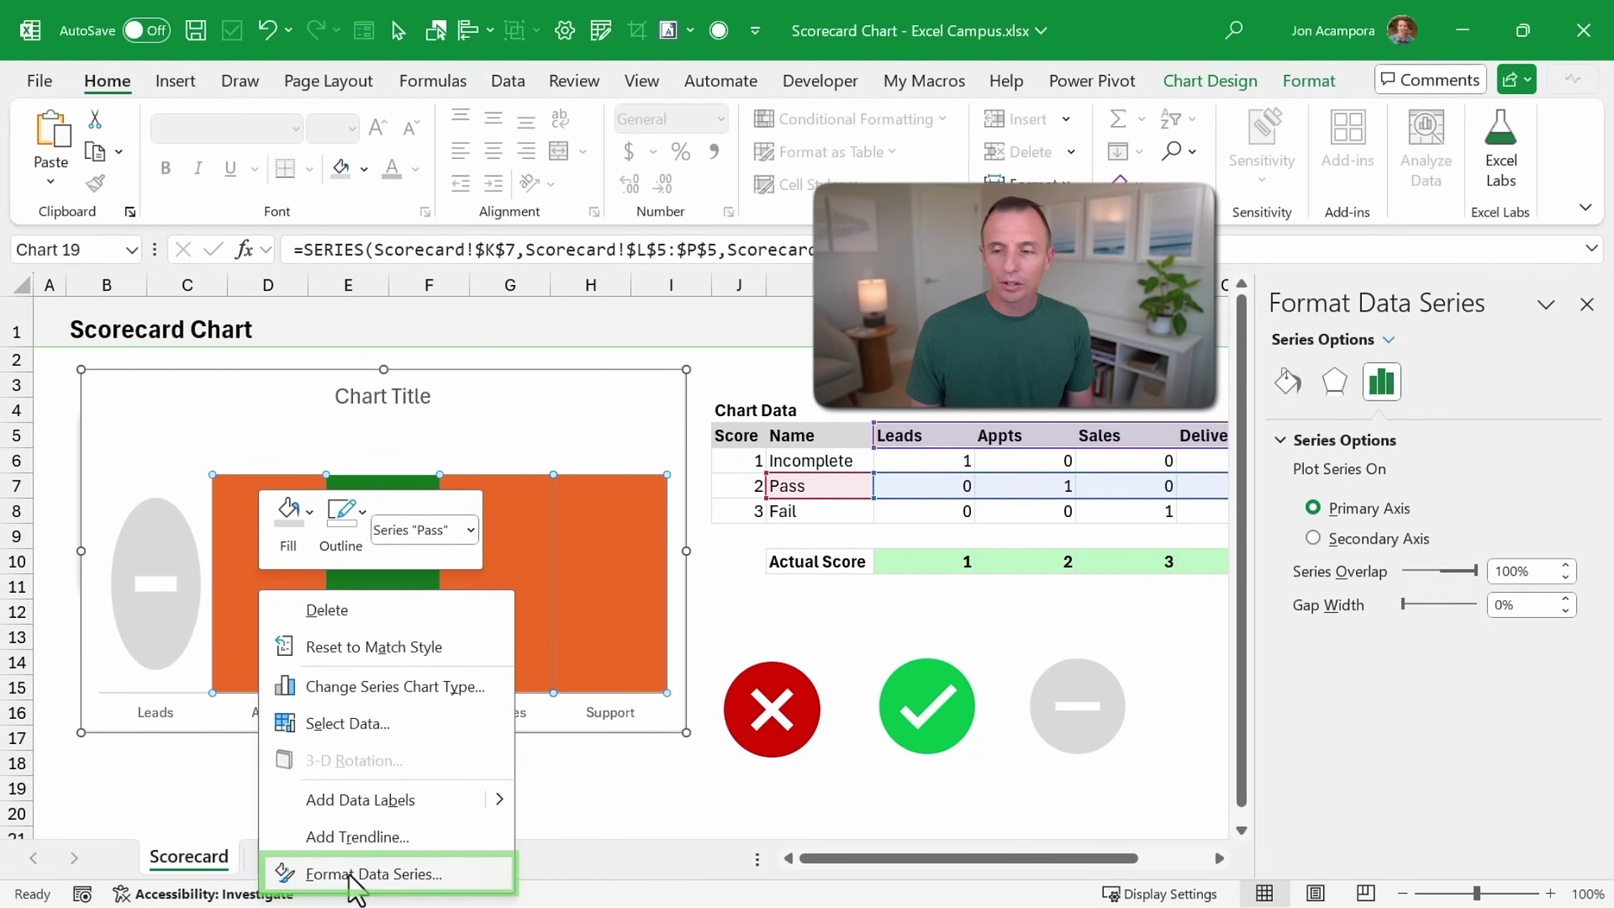
left_click(305, 872)
left_click(1290, 385)
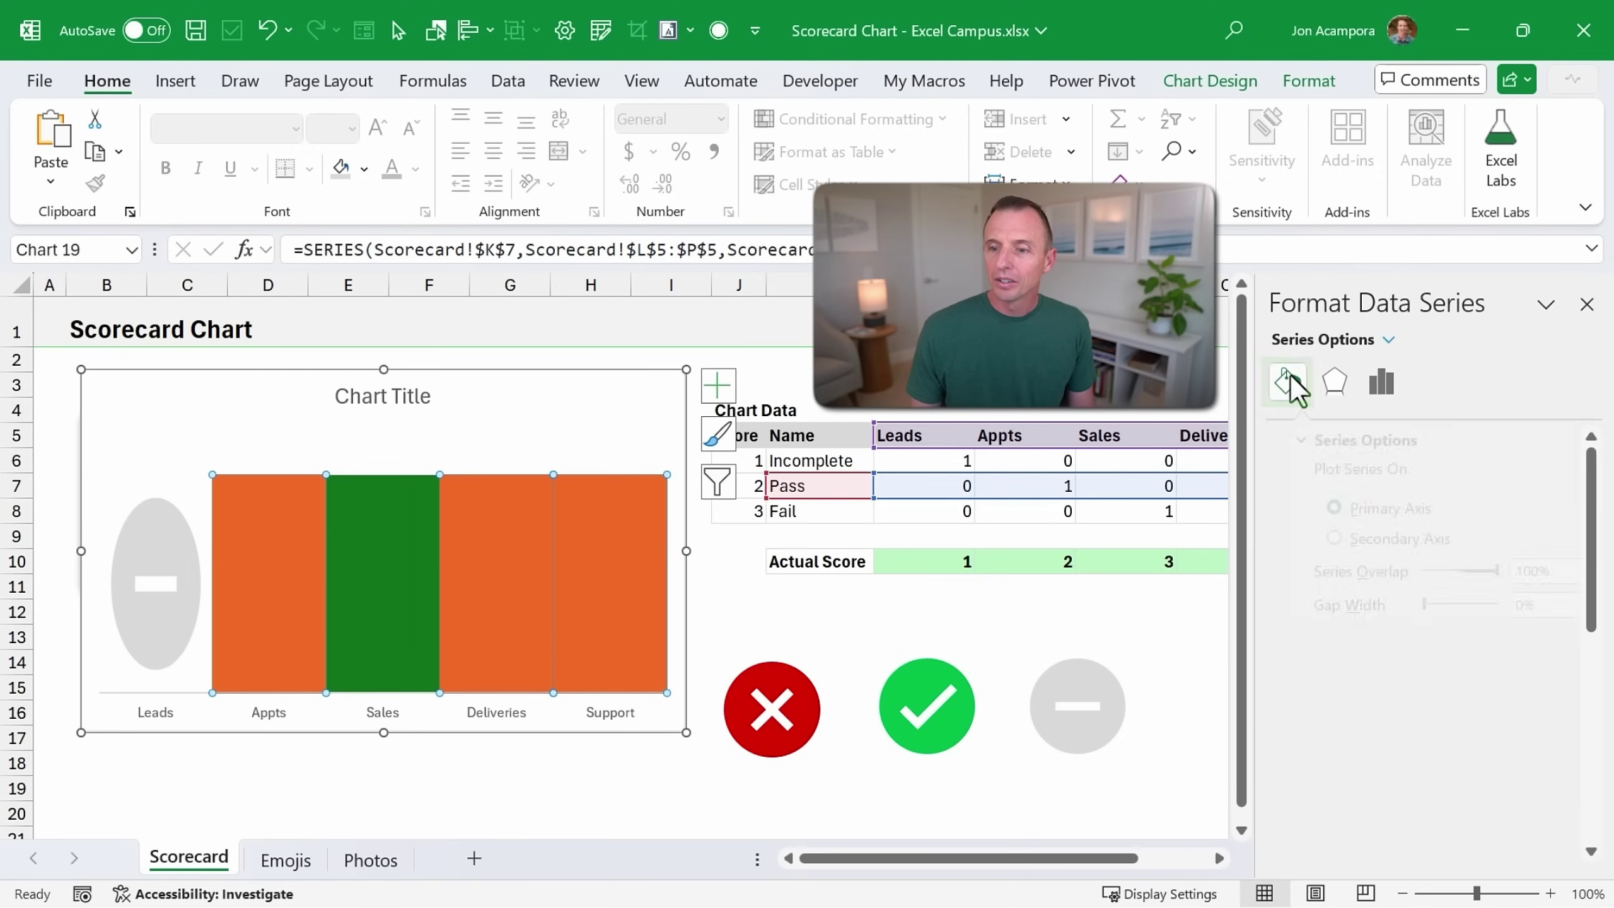
left_click(1356, 588)
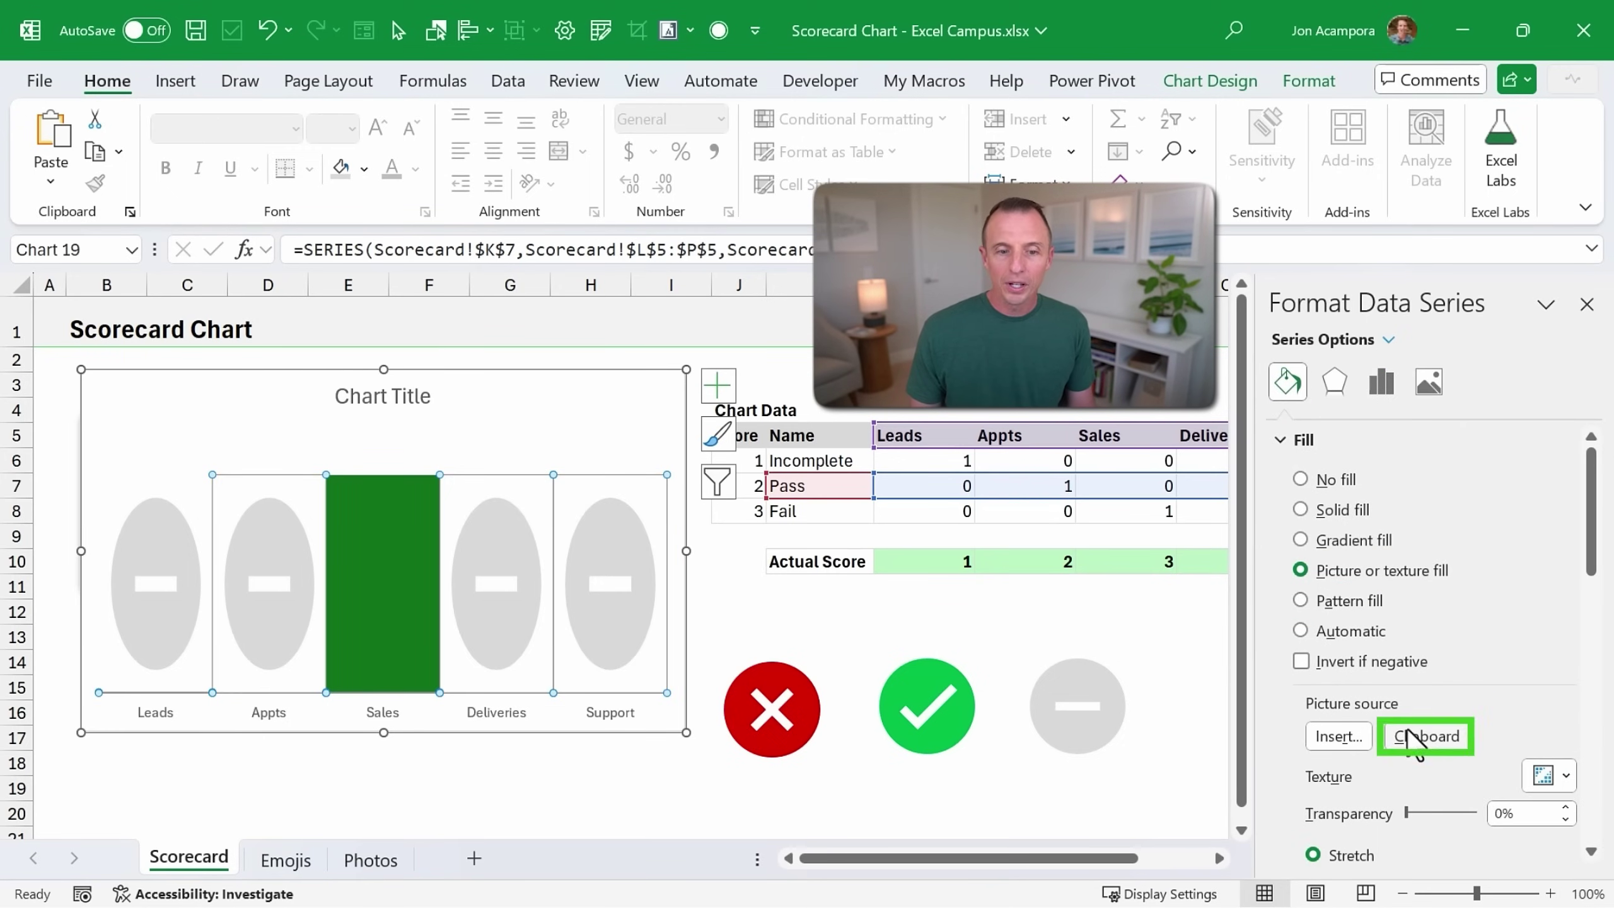
left_click(1427, 736)
Picture-fill the Fail series' Sales bar with the red X icon.
left_click(397, 588)
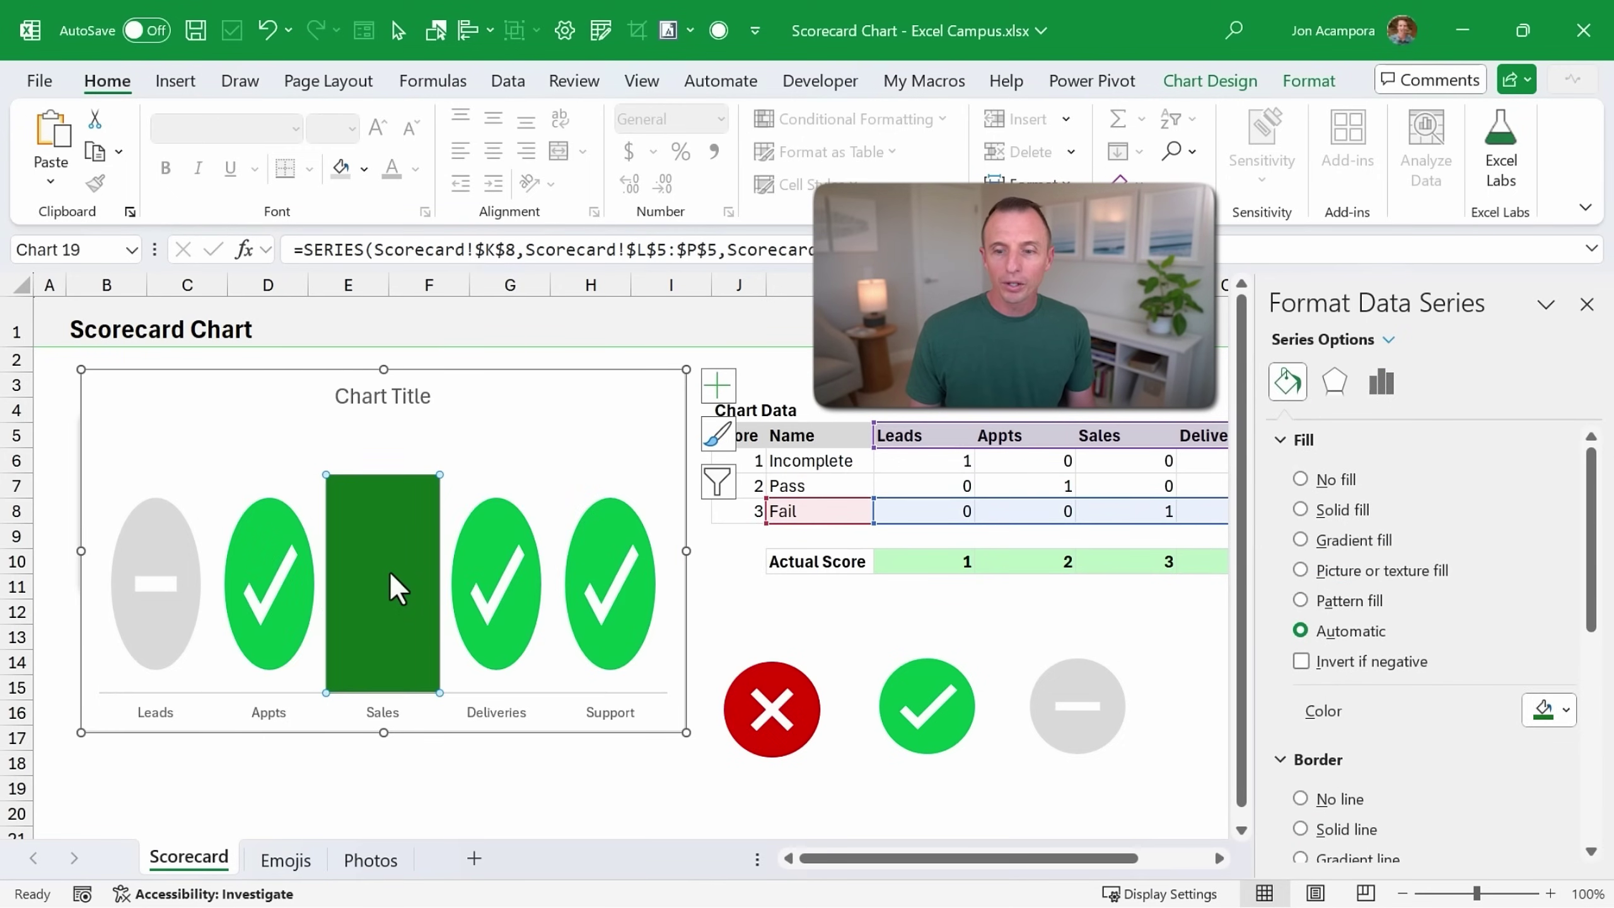
left_click(756, 671)
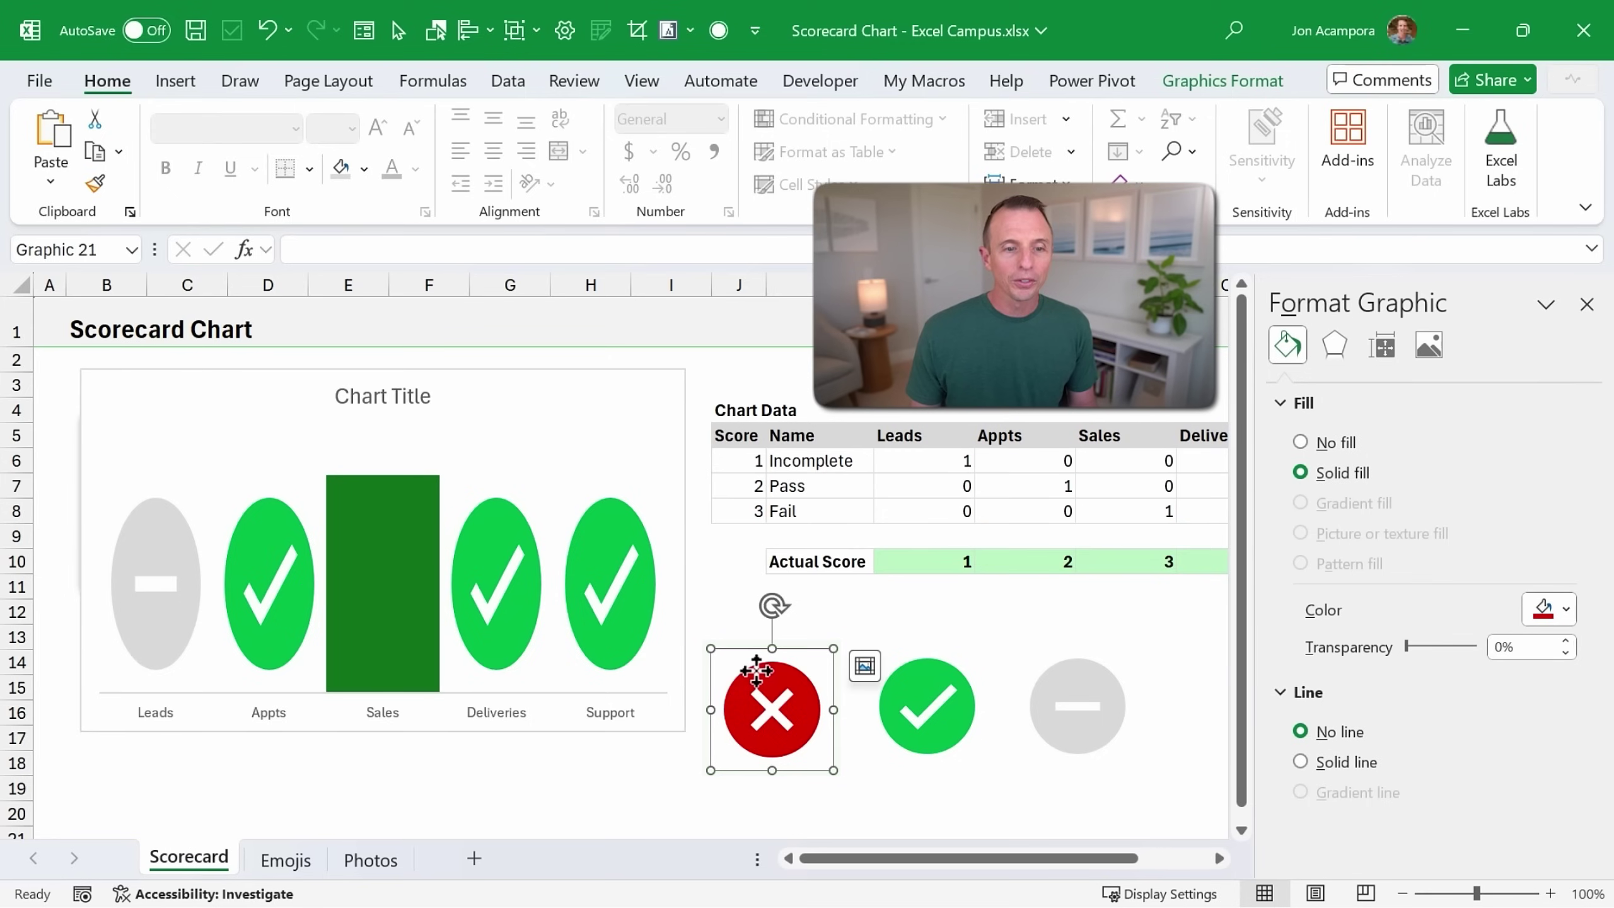
left_click(429, 547)
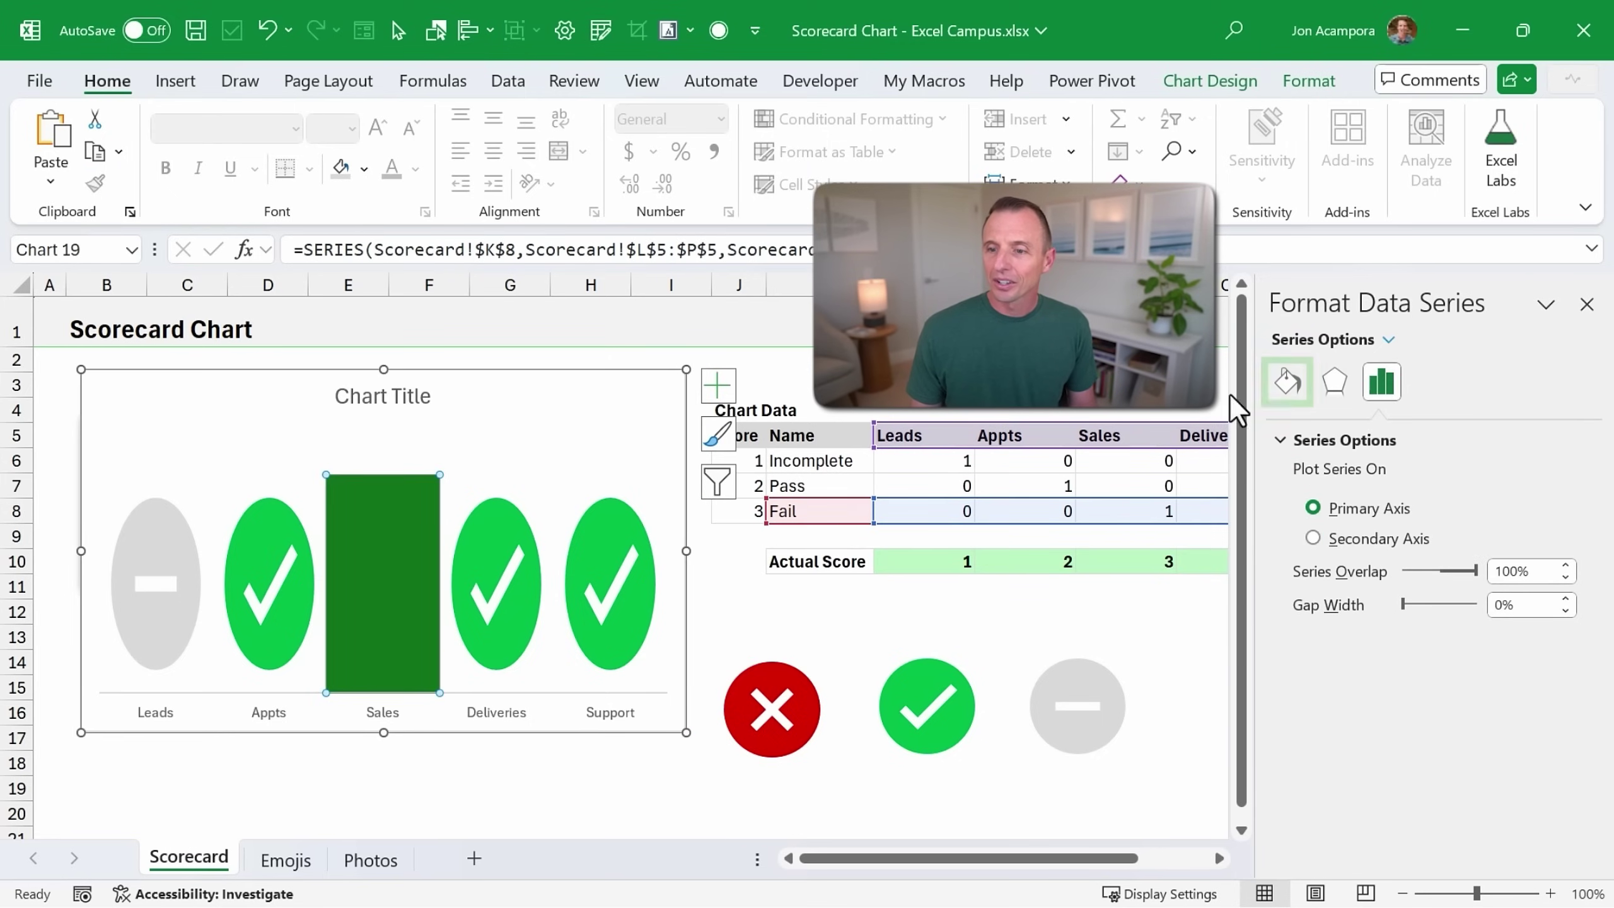
left_click(1287, 380)
left_click(1382, 570)
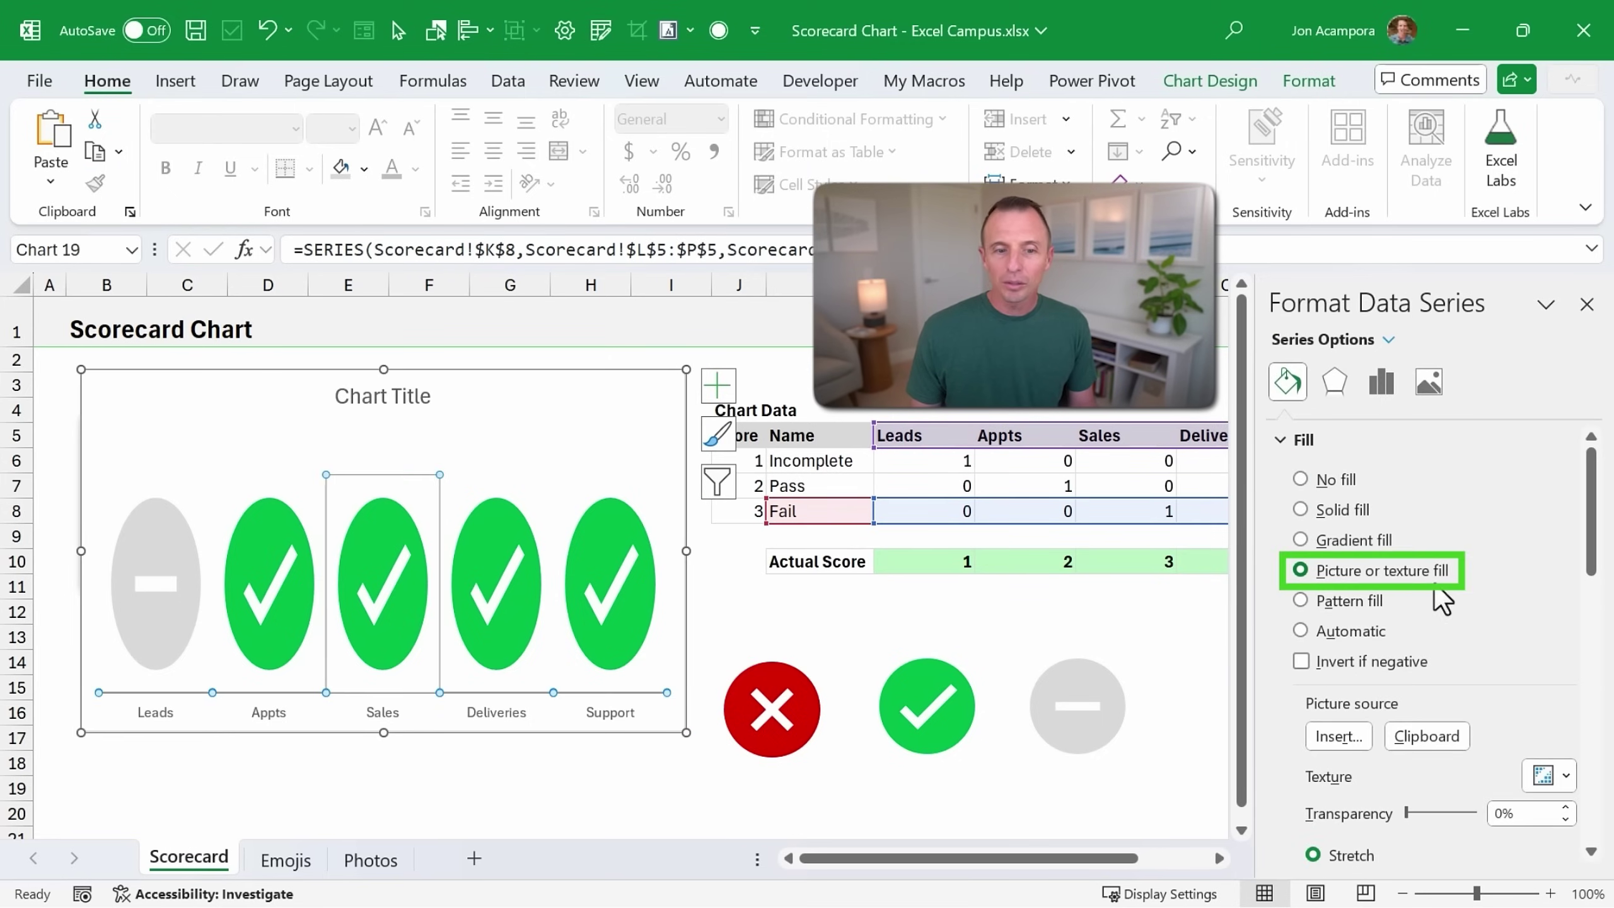
left_click(1427, 737)
left_click(343, 767)
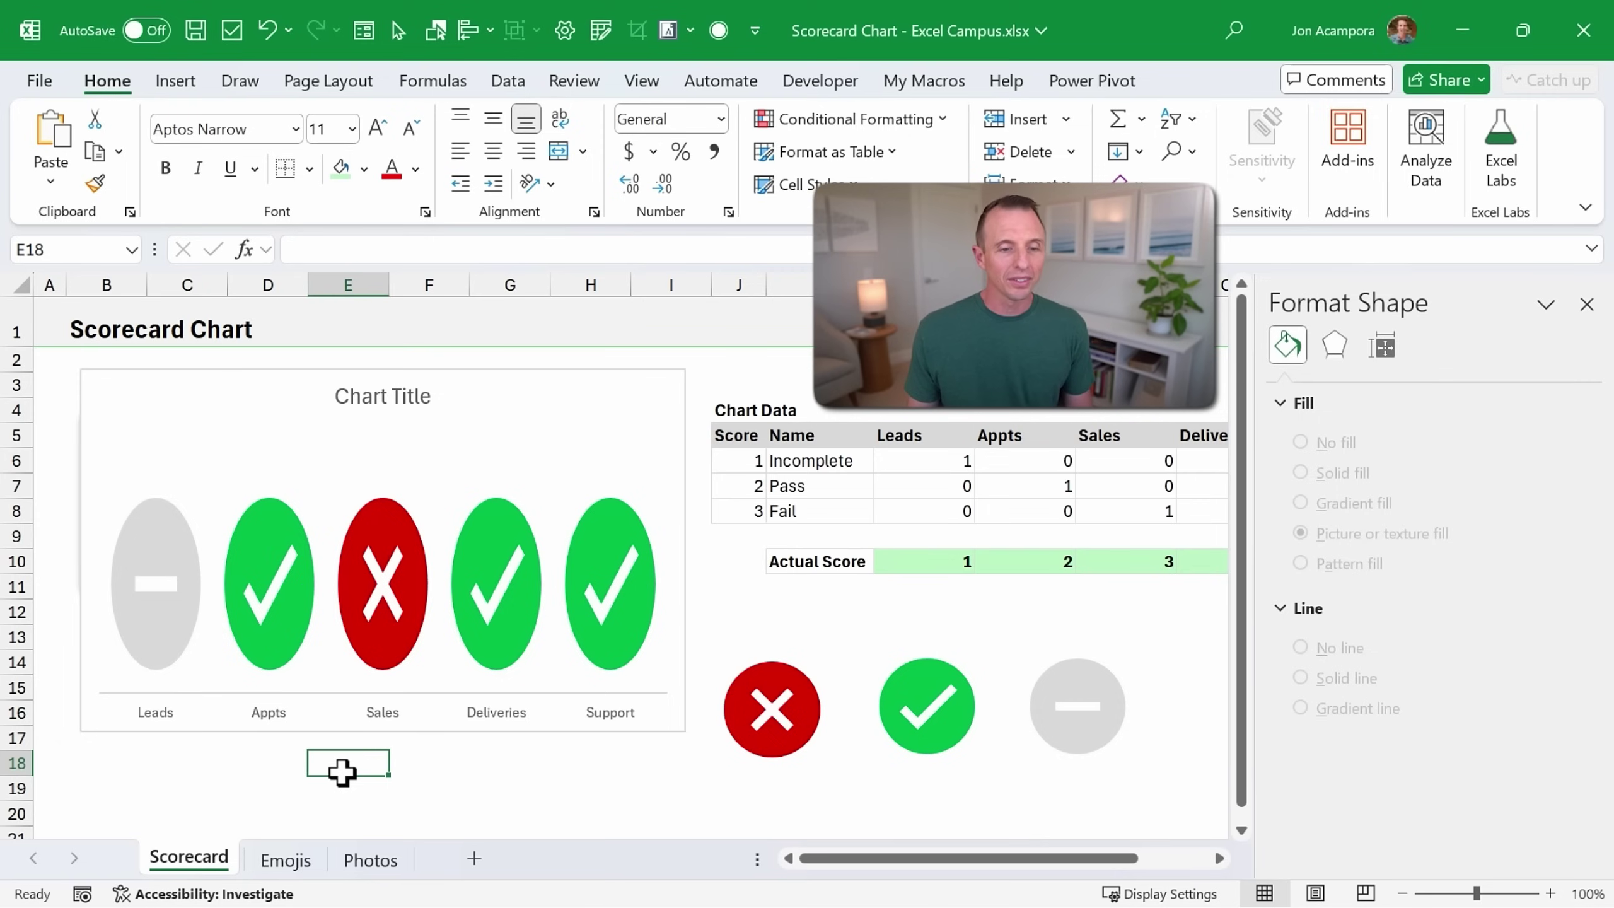
Shorten the scorecard chart so the bars become circles, move the red X onto Sales, and narrow it.
left_click(379, 731)
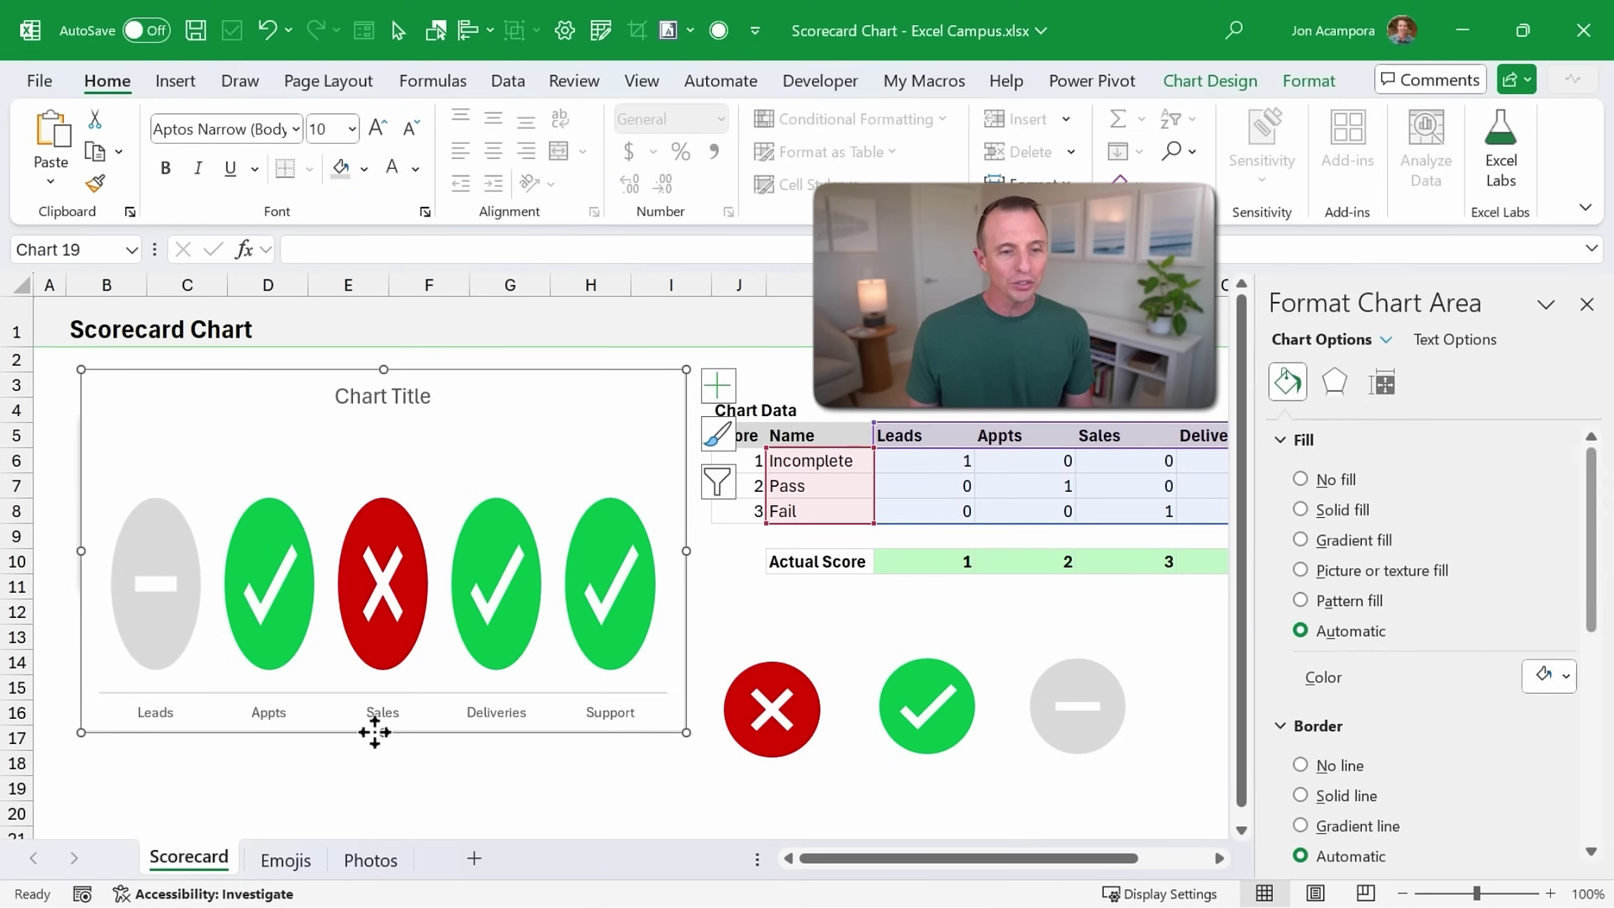
left_click_drag(383, 733, 381, 607)
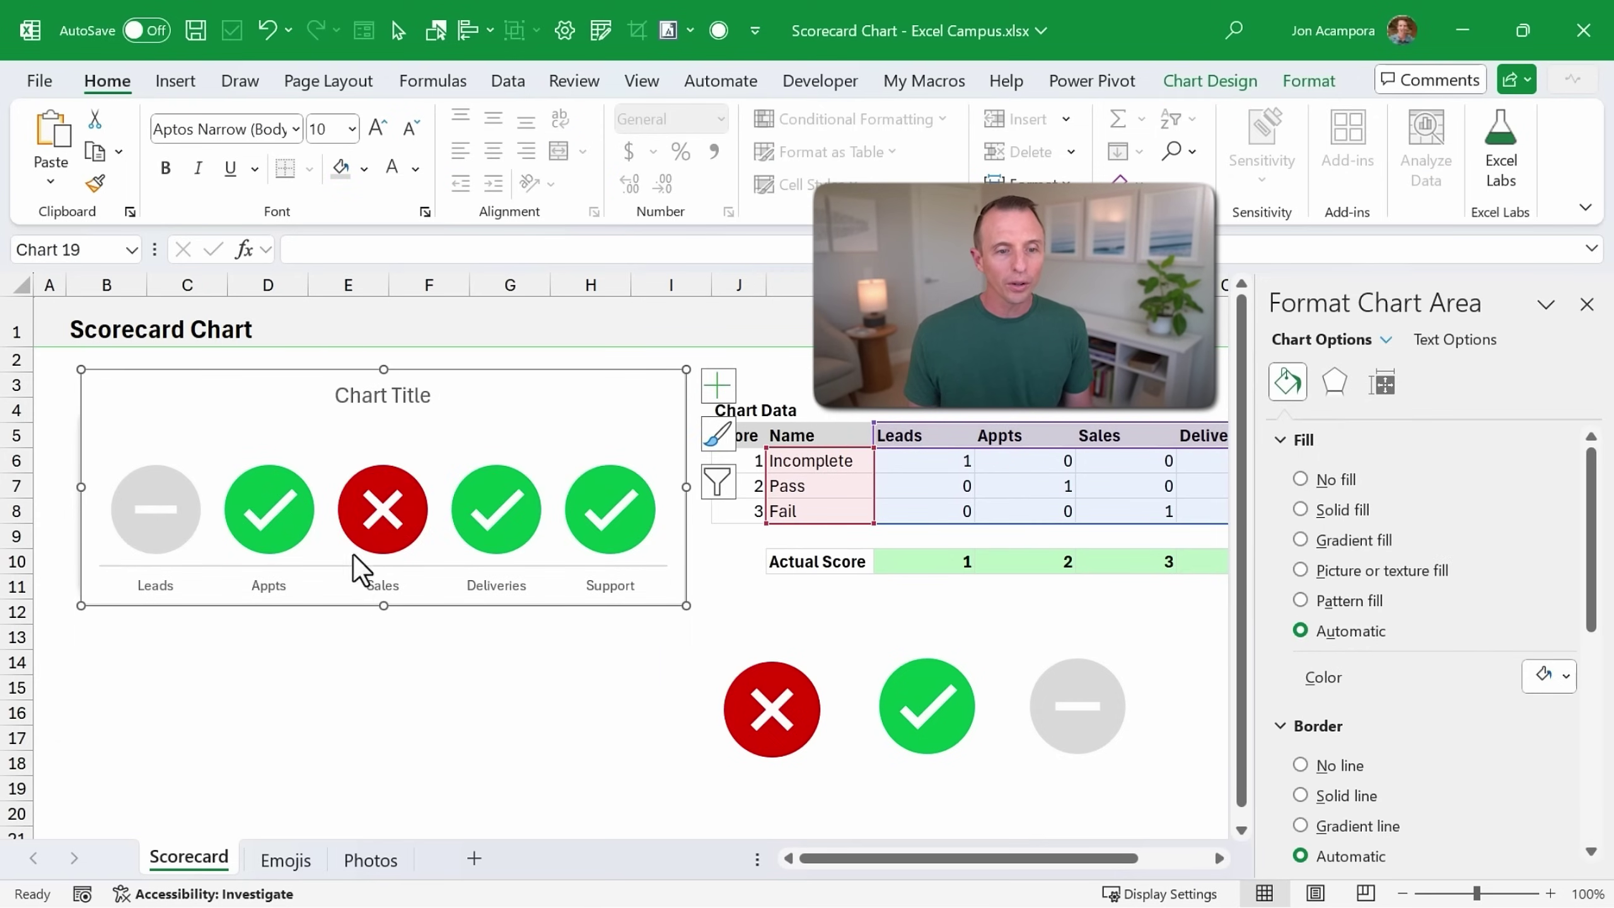
mouse_move(358, 523)
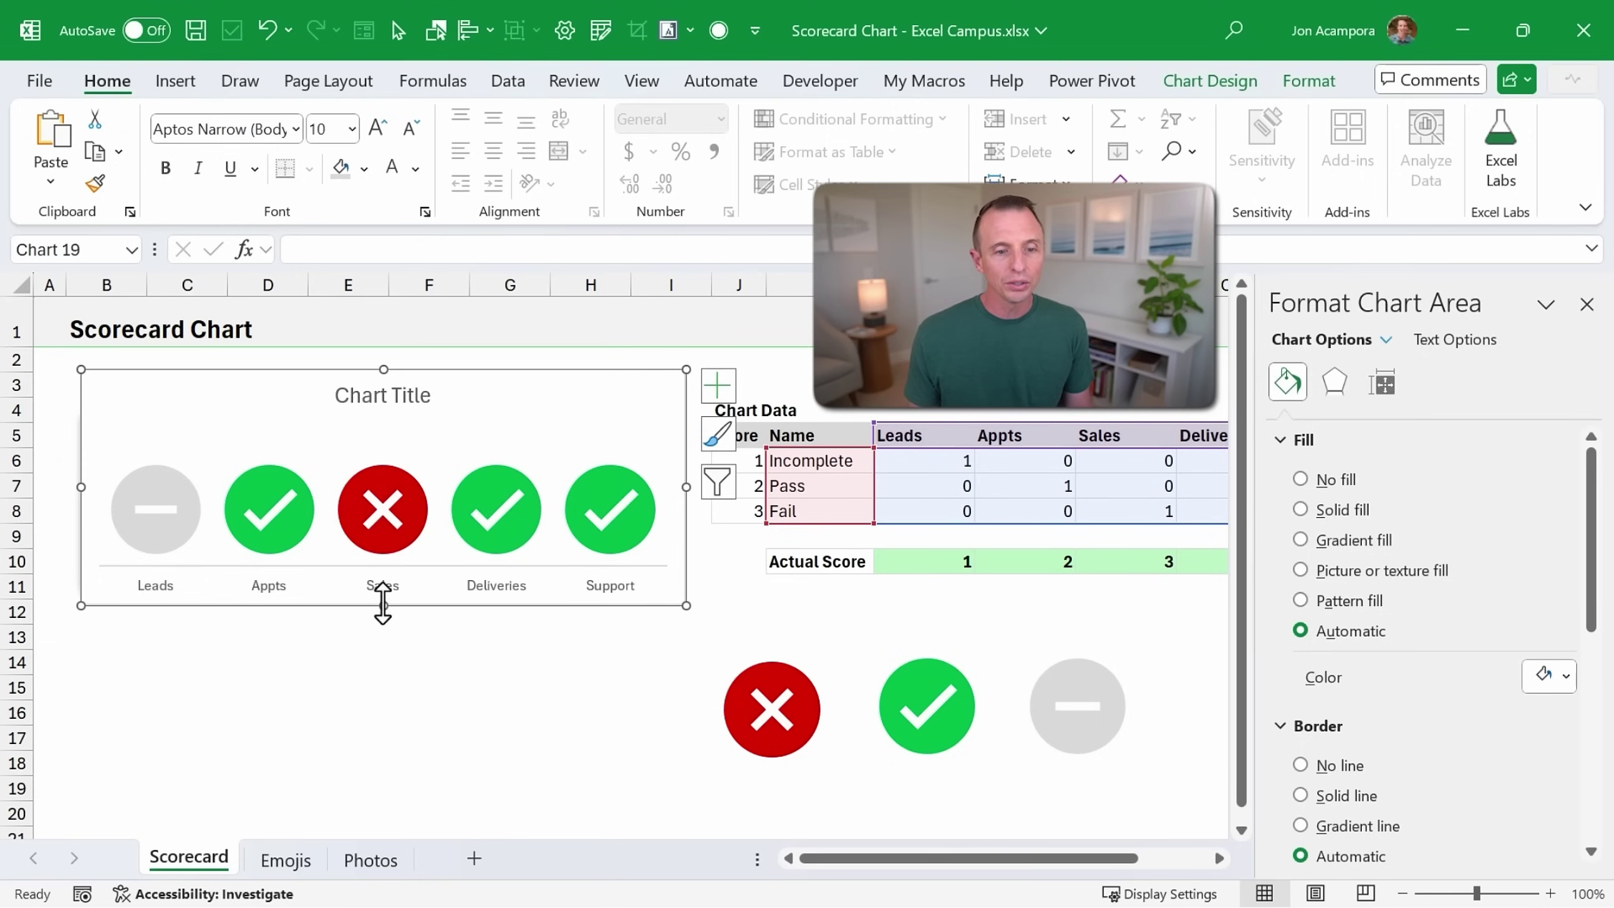
left_click_drag(382, 604, 383, 620)
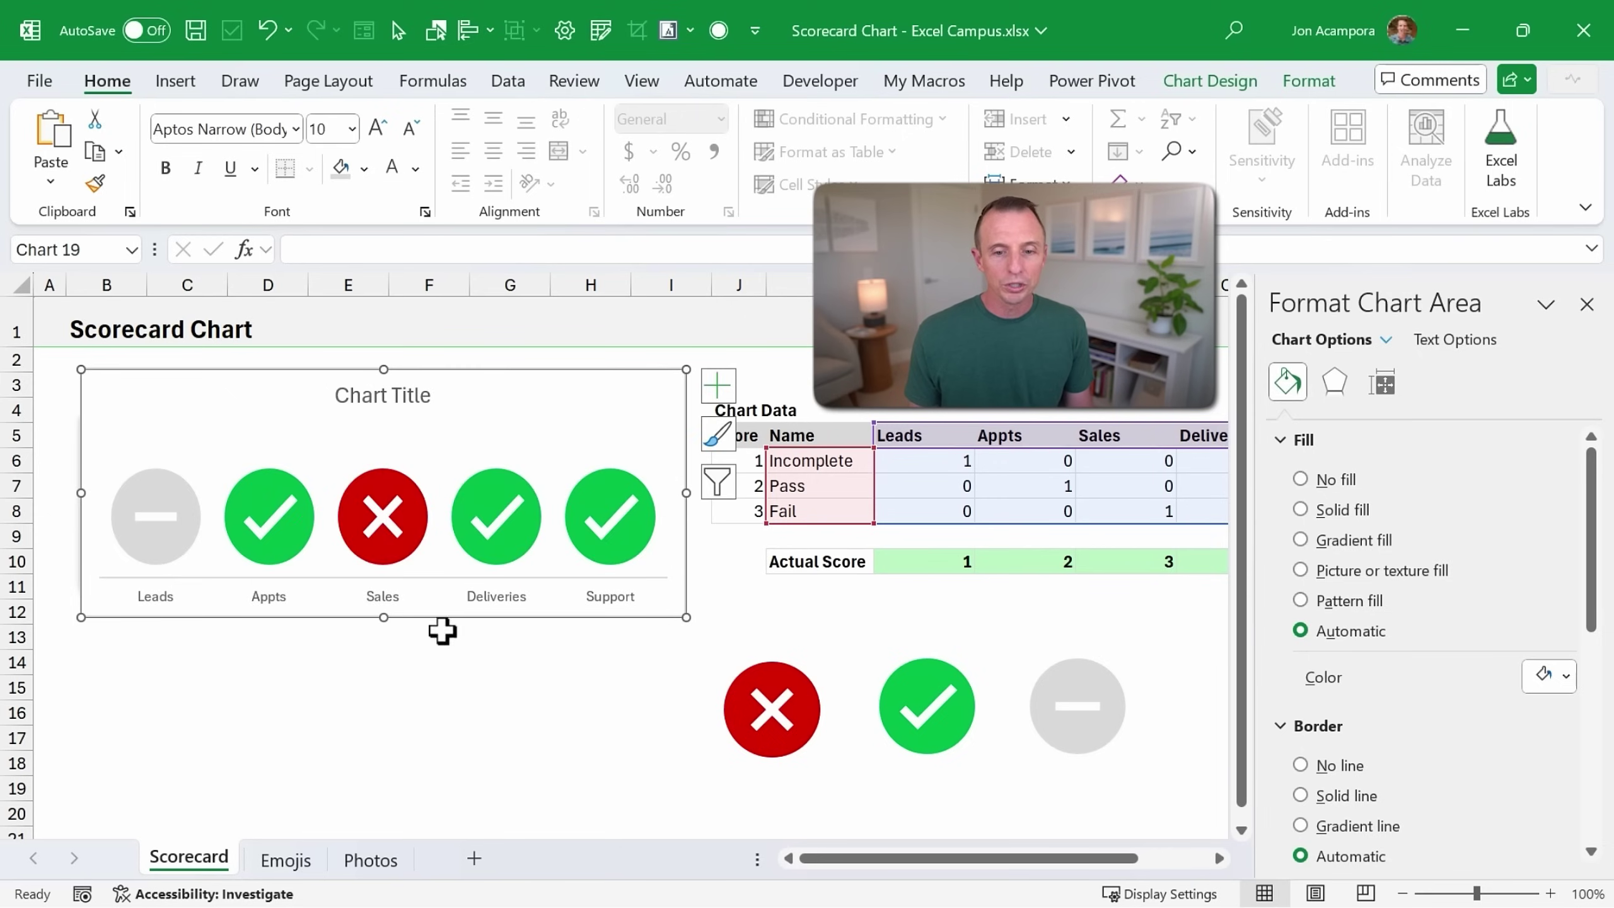
left_click_drag(756, 694, 794, 725)
left_click(684, 516)
mouse_move(685, 494)
left_mouse_down()
mouse_move(661, 497)
mouse_move(679, 495)
left_mouse_up()
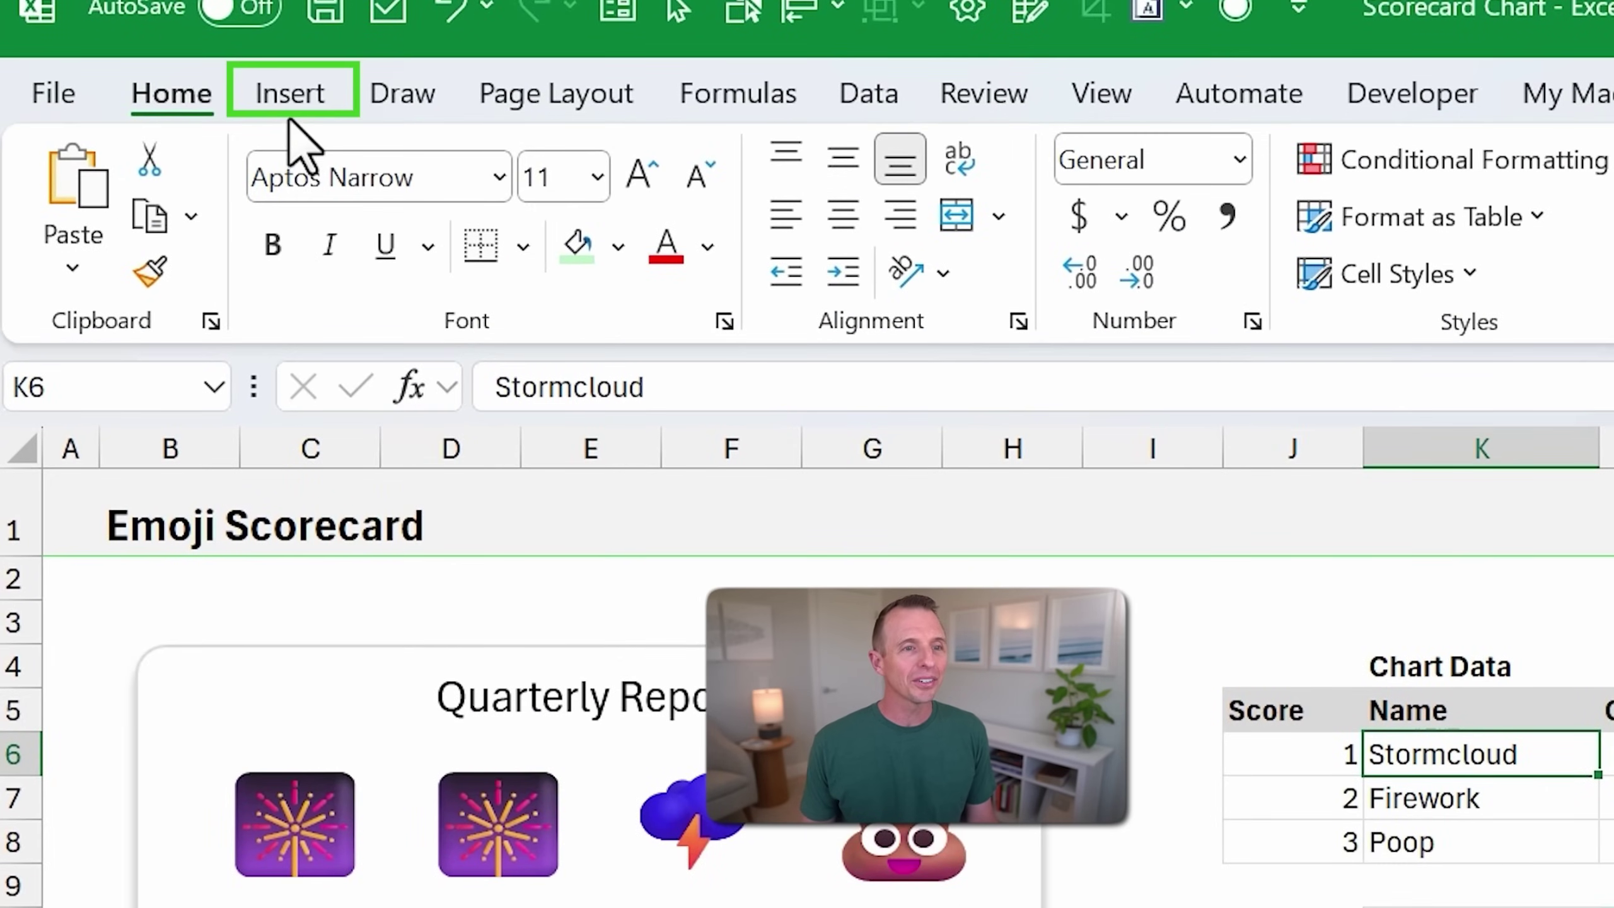
Draw a narrow text box below the Quarterly Report chart.
left_click(193, 85)
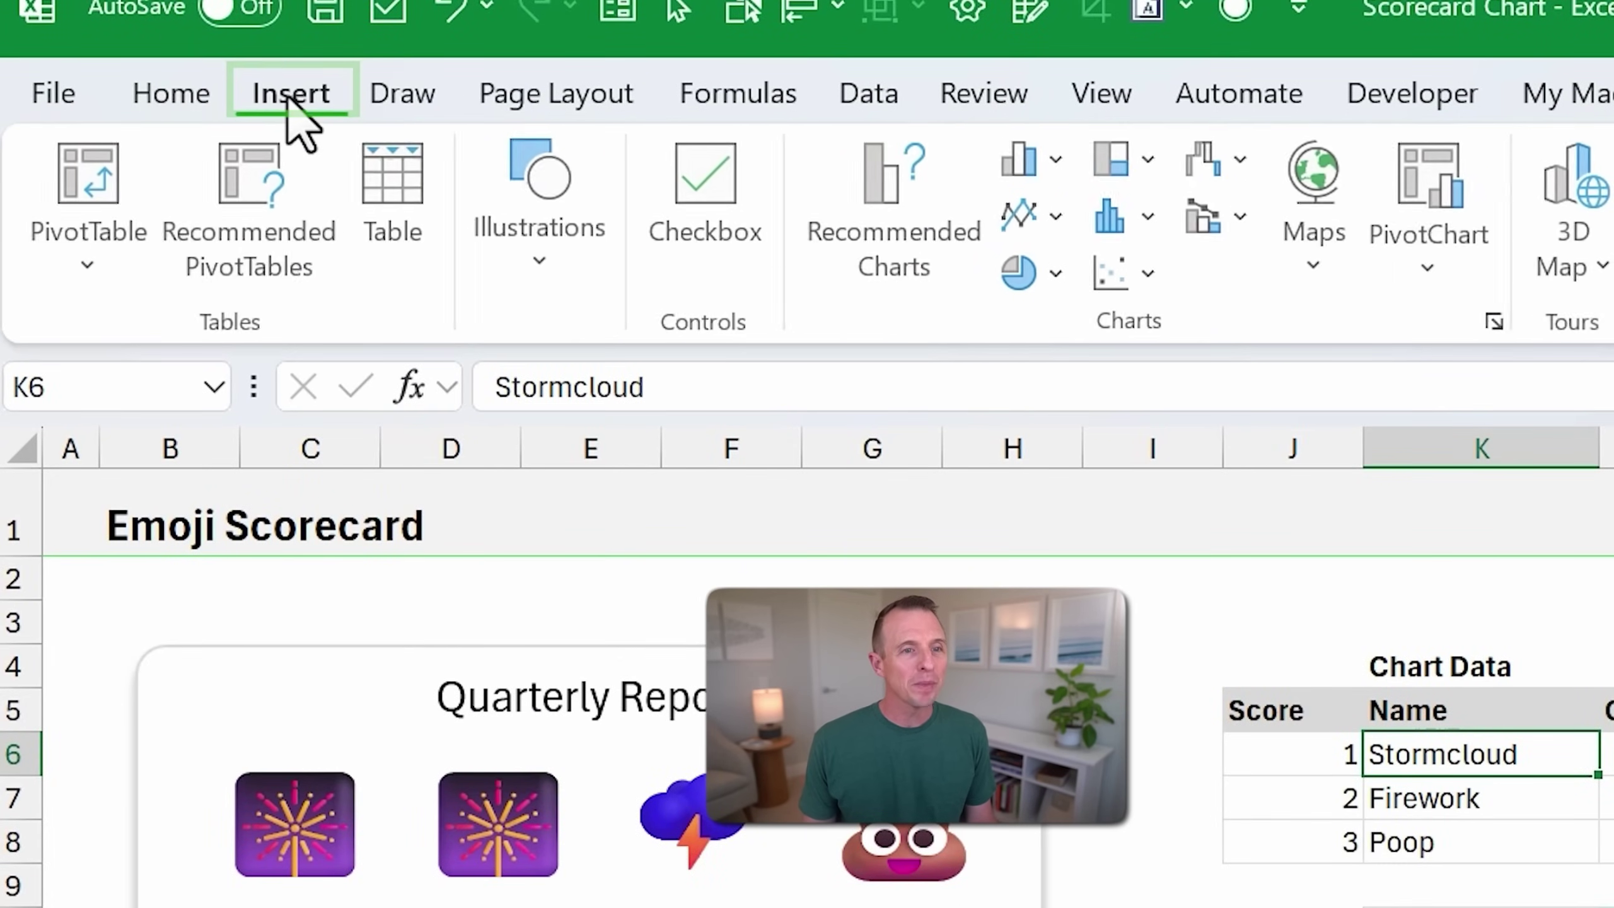
left_click(503, 247)
left_click(614, 406)
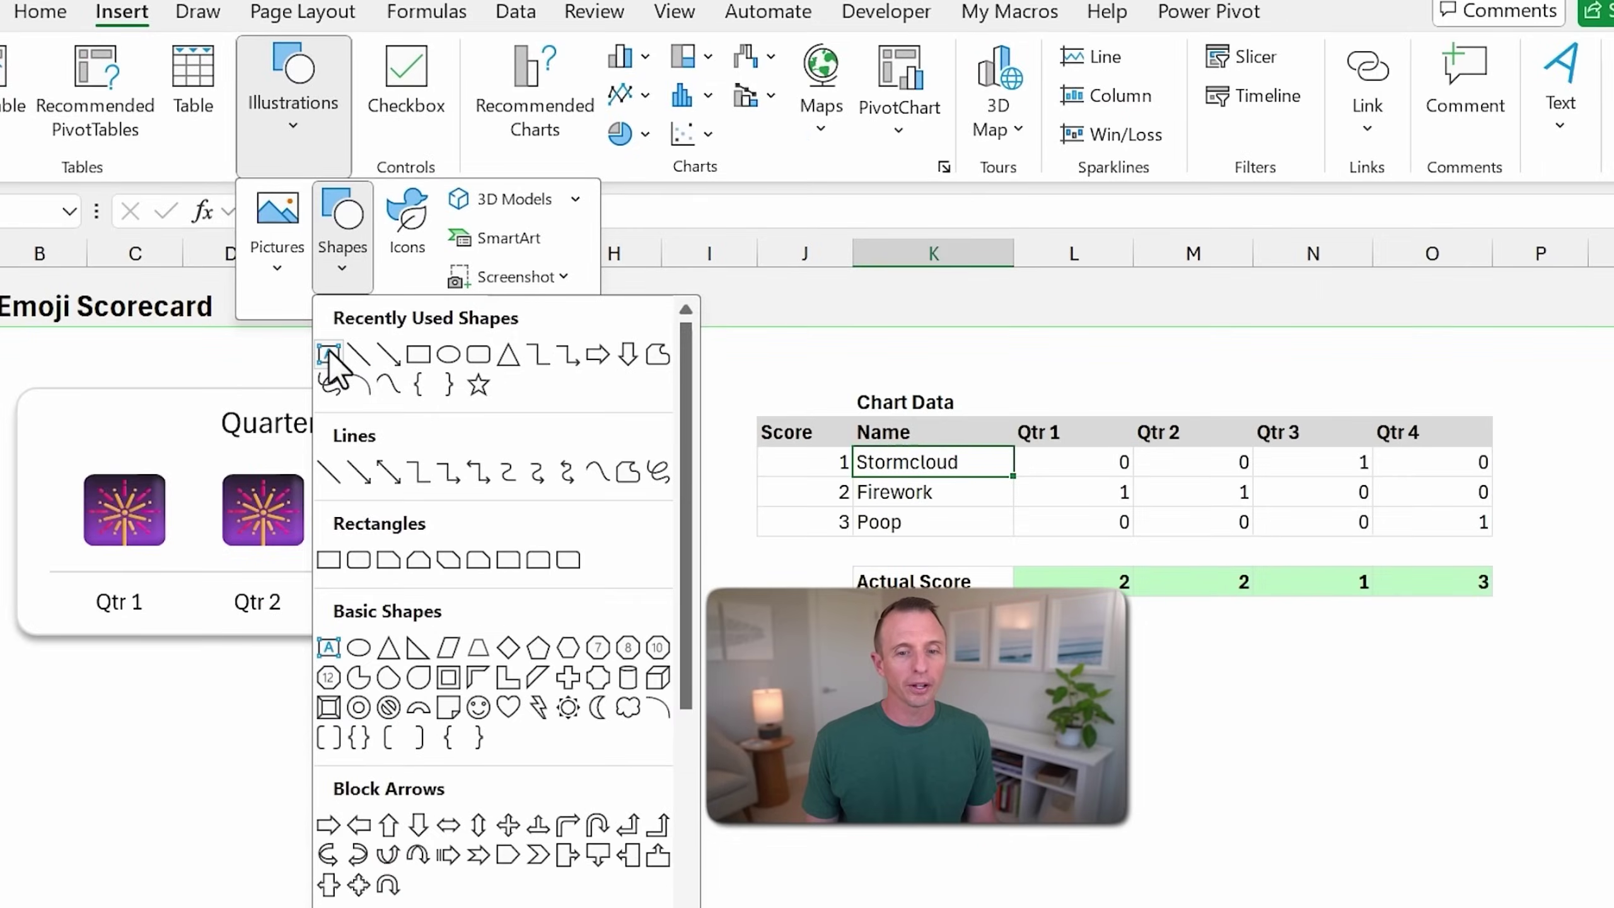
left_click(328, 354)
left_click_drag(485, 692, 696, 819)
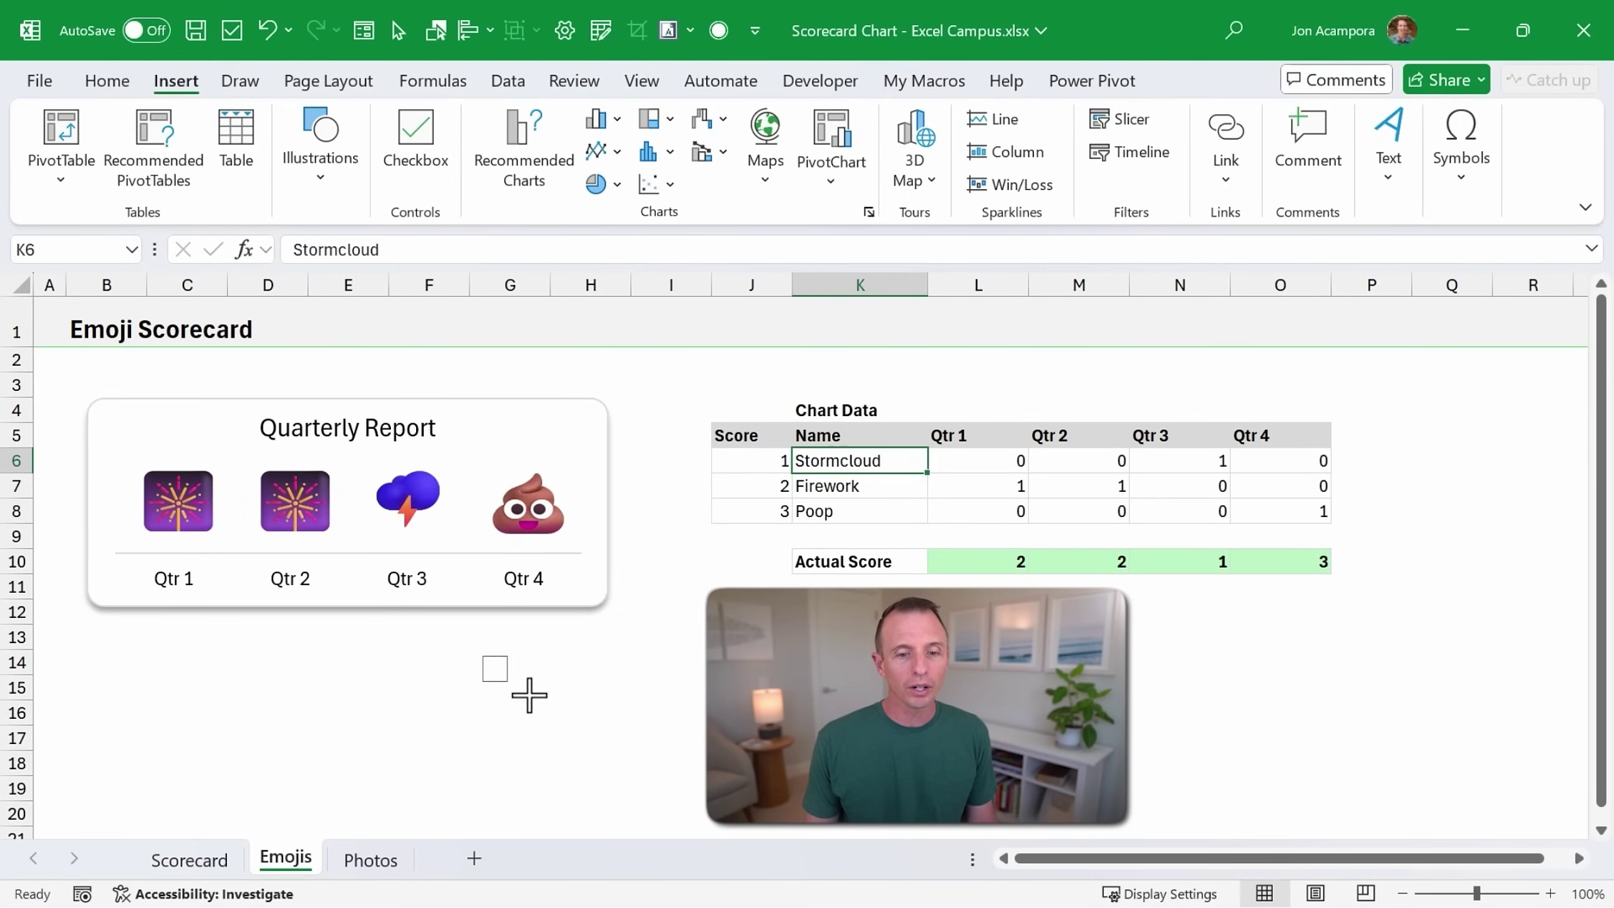
left_click_drag(661, 763, 633, 764)
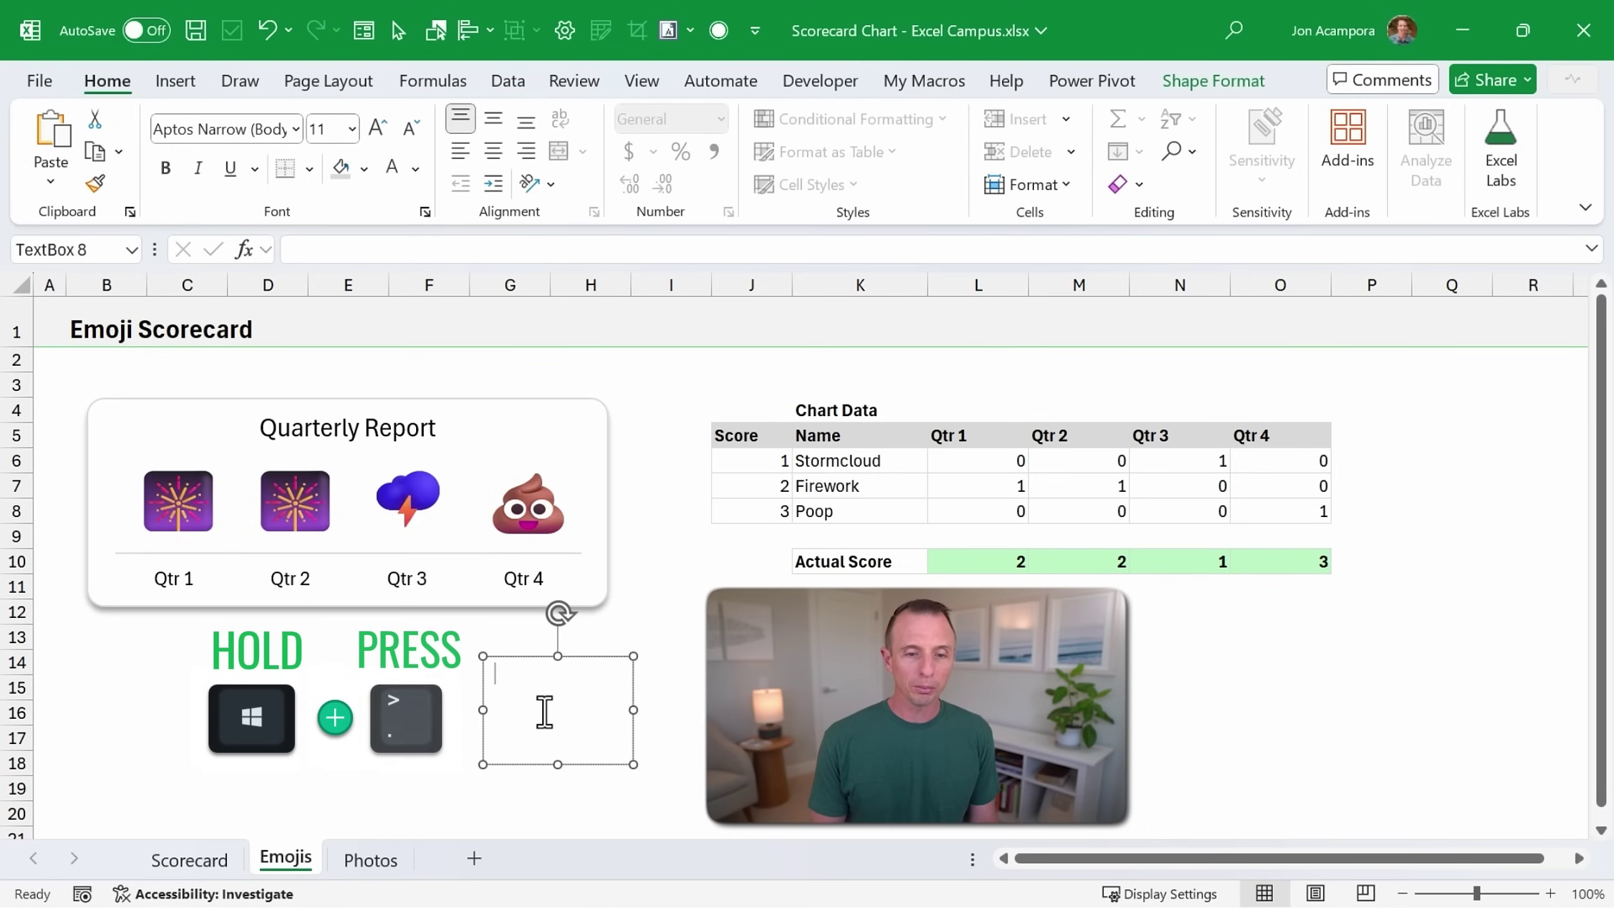
Insert the sparkler emoji into the text box by searching 'firework' in the emoji picker.
key("super+period")
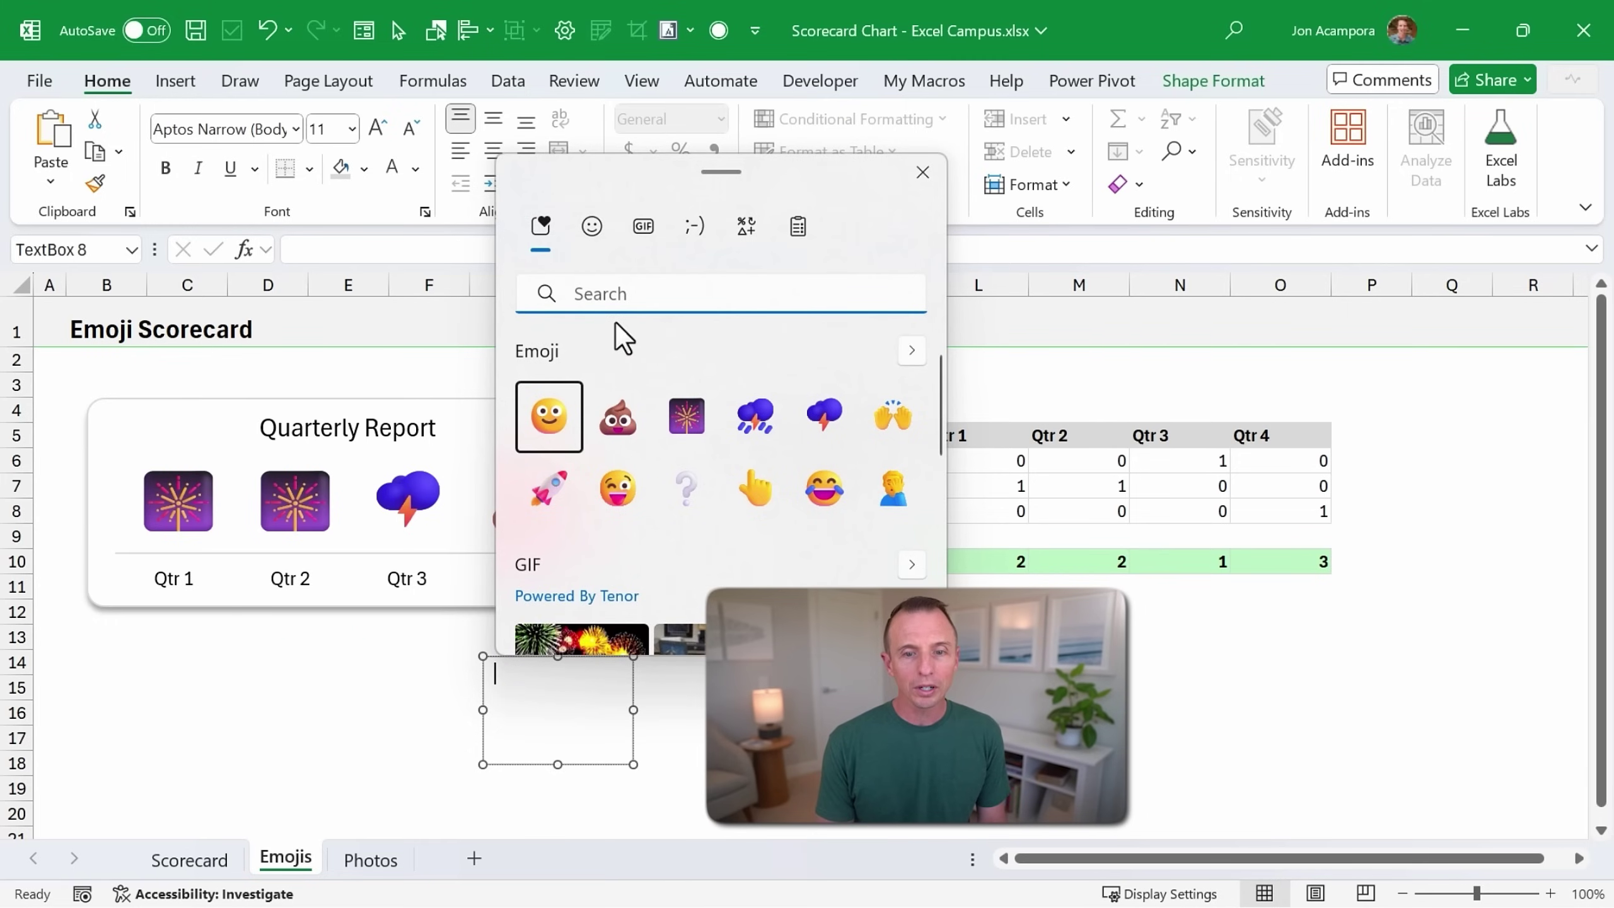
type("fire")
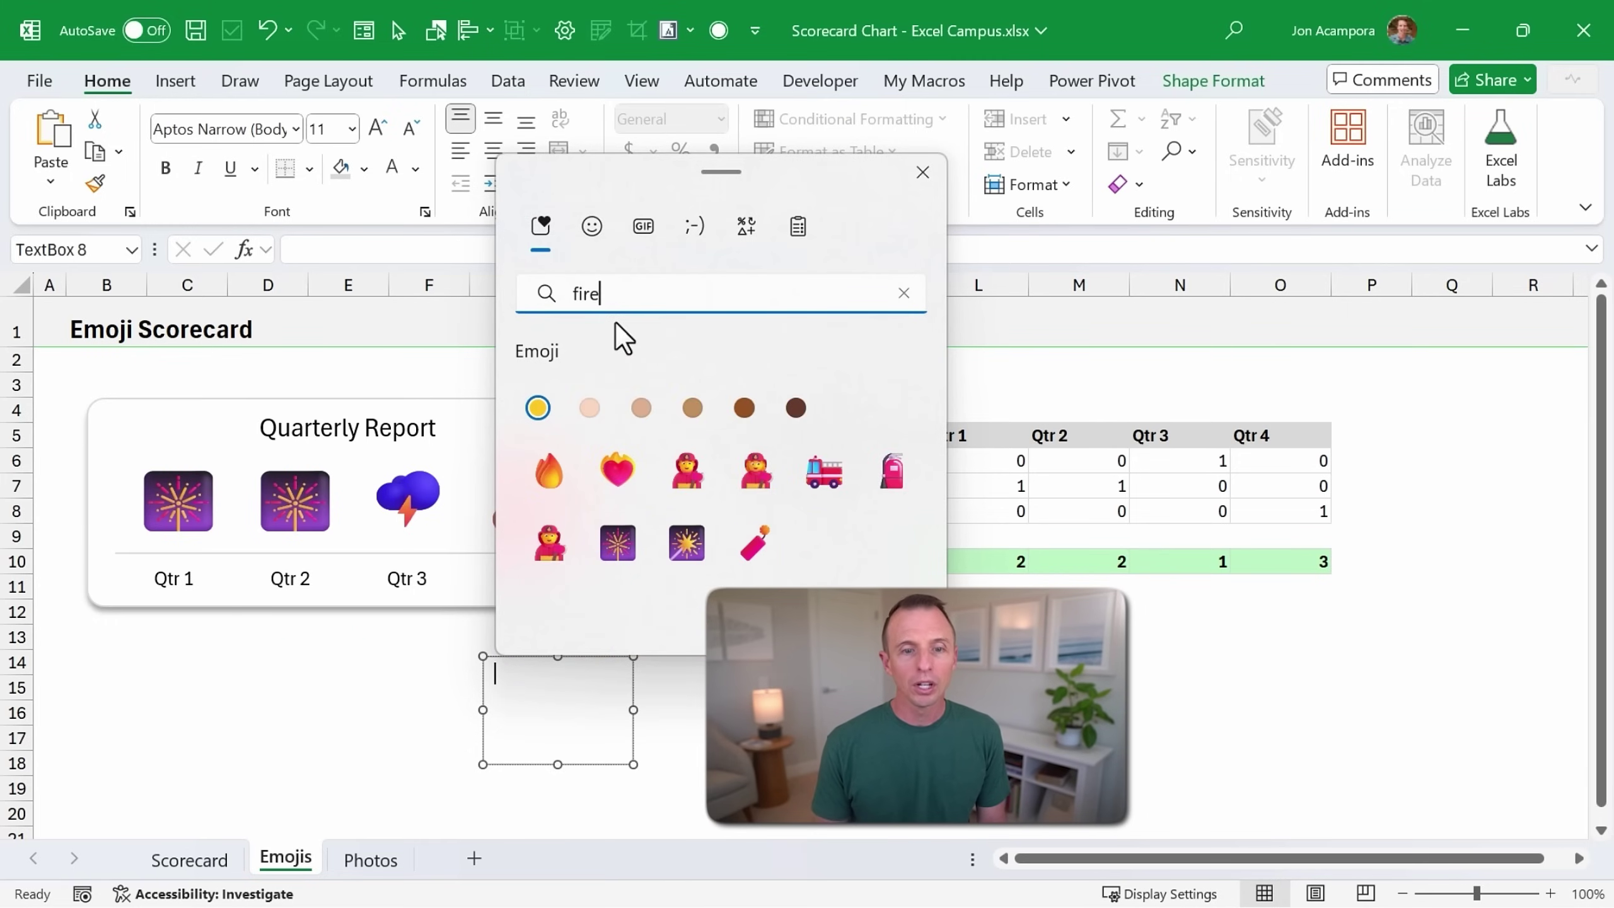
type("work")
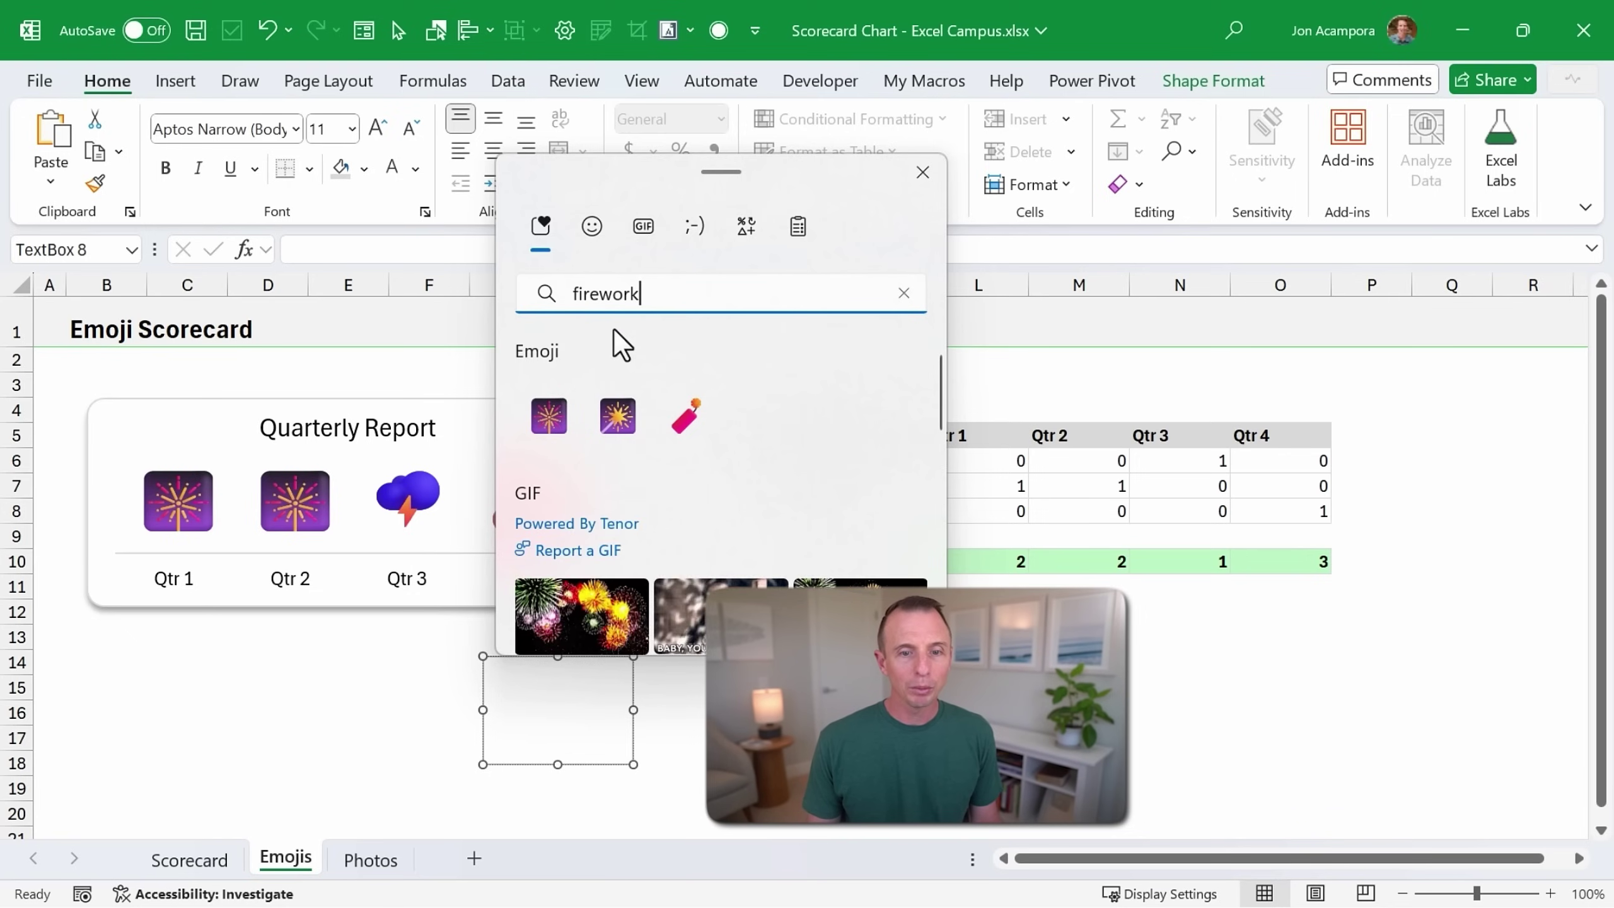
left_click(623, 421)
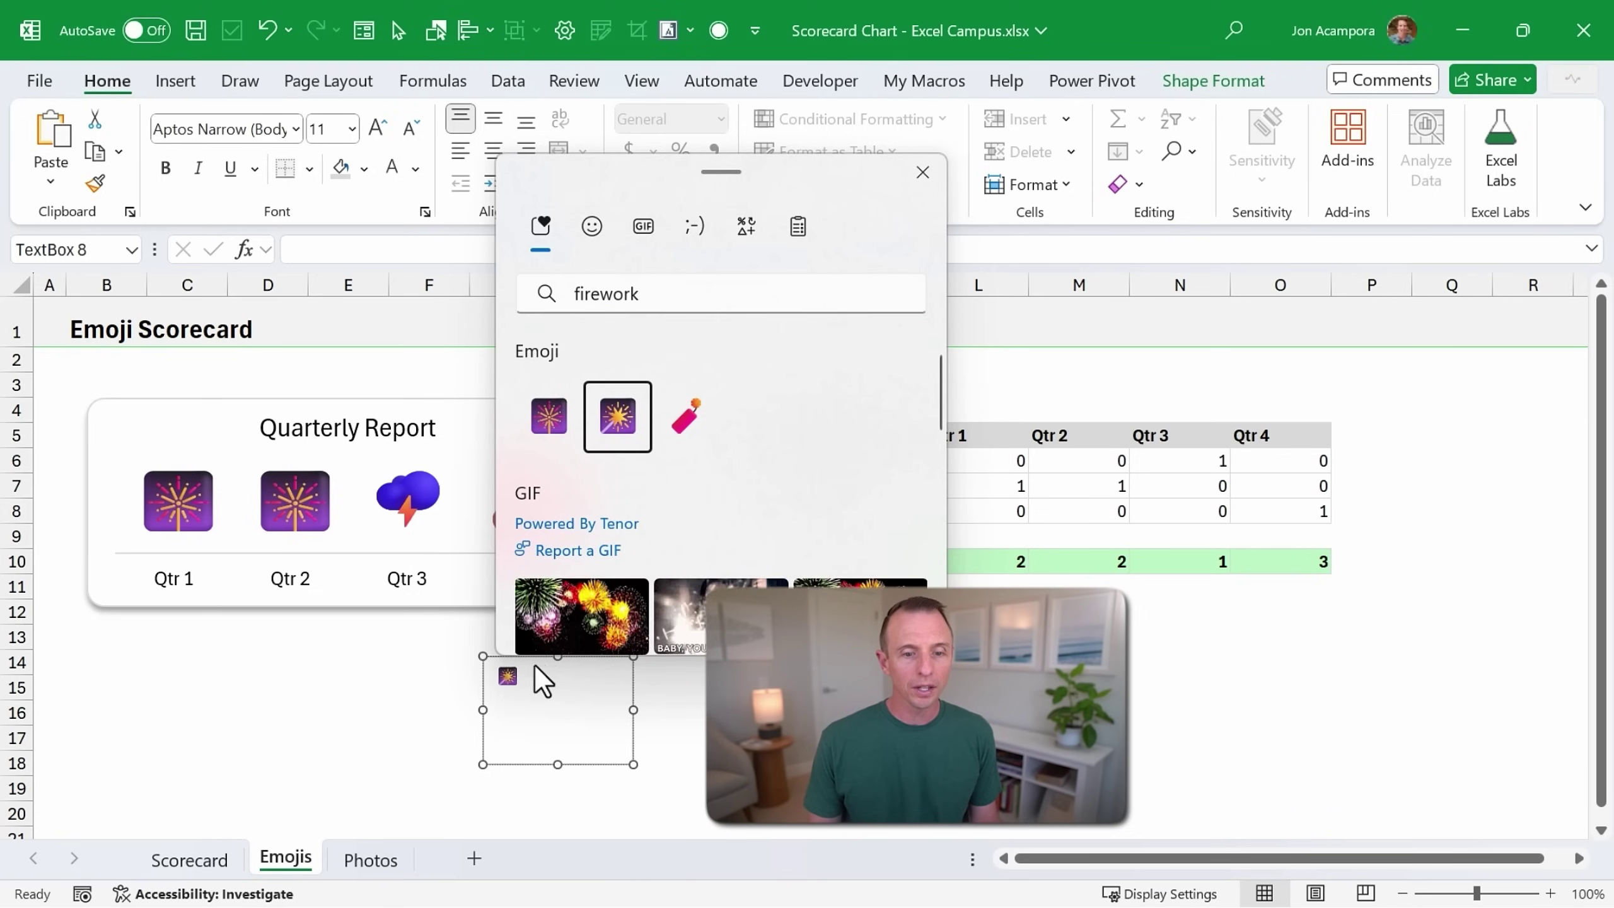
left_click(515, 678)
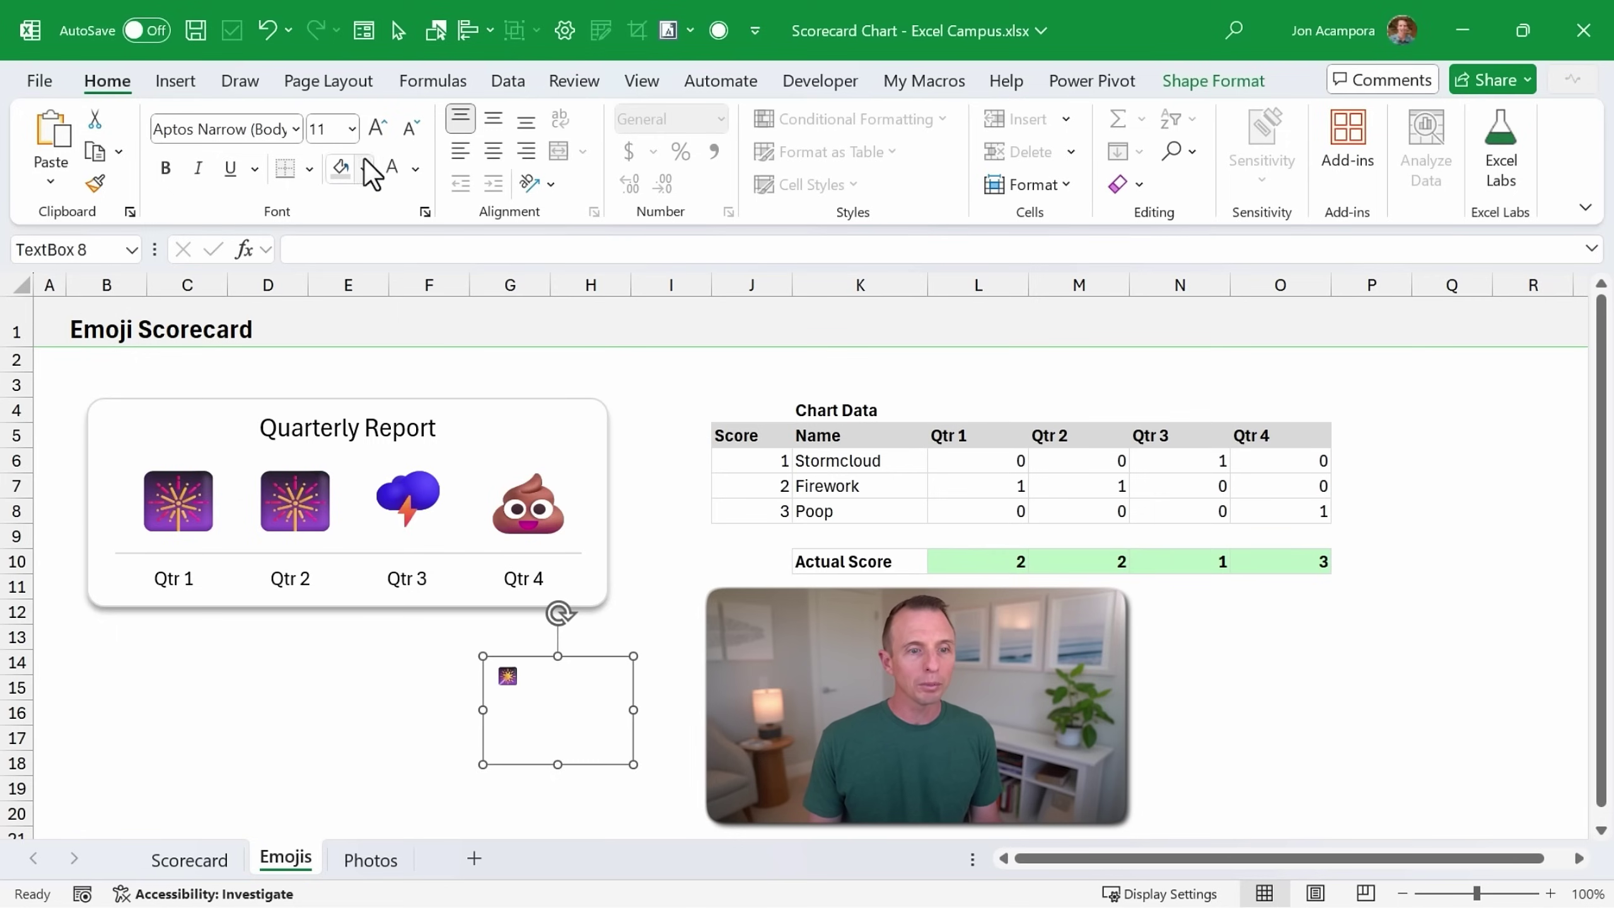
Set the sparkler emoji to 32 pt and shrink its text box to fit around it.
left_click(351, 129)
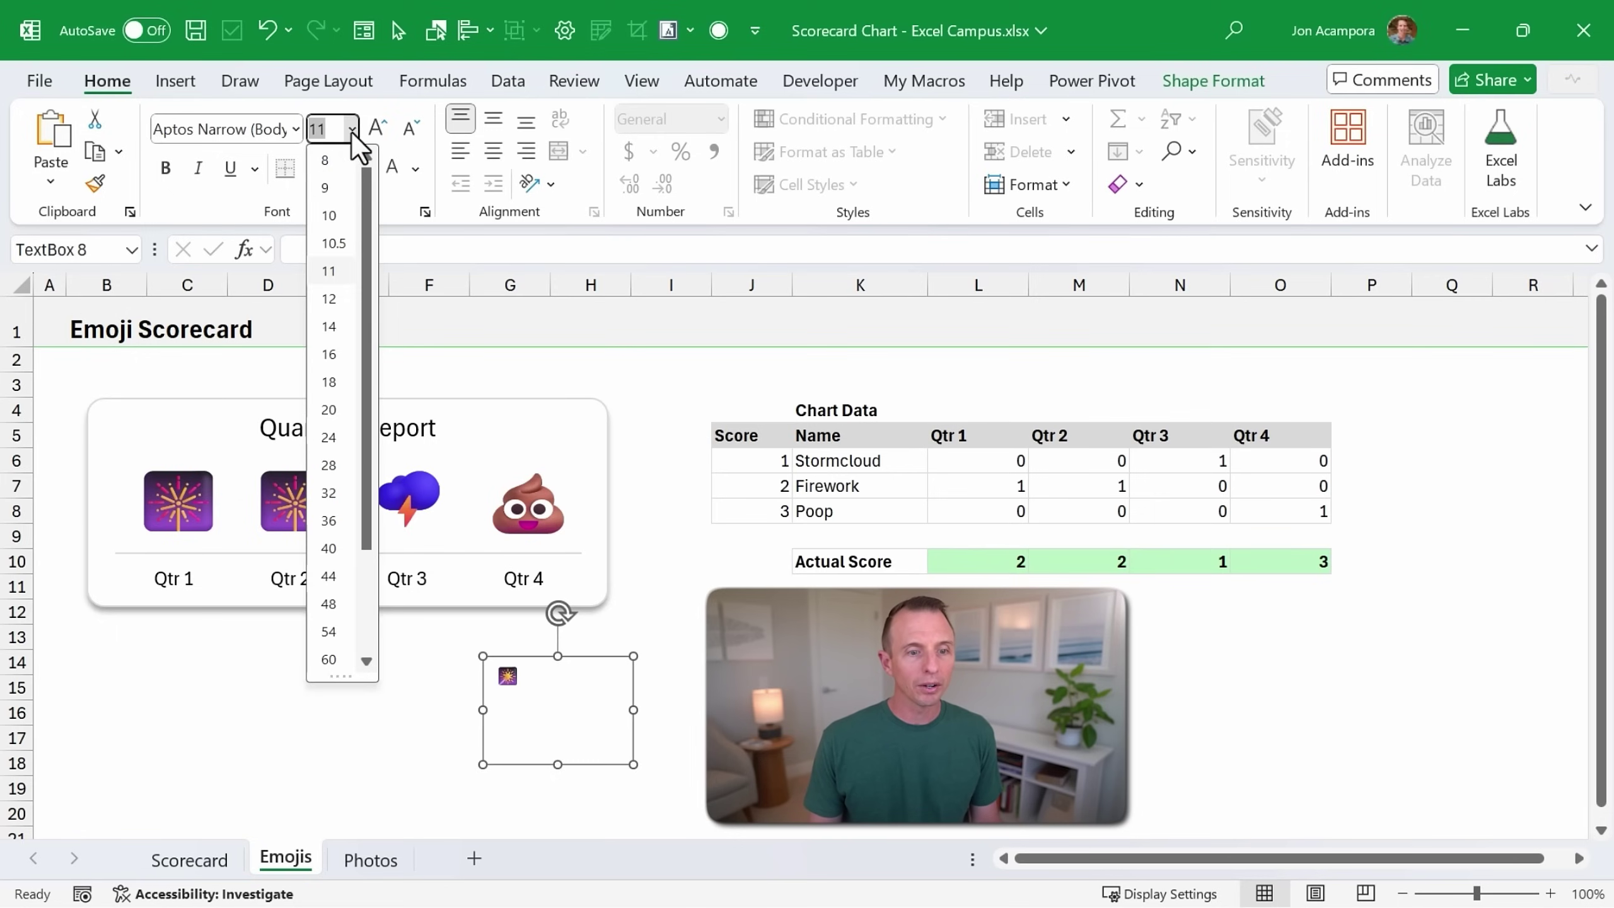
left_click(329, 496)
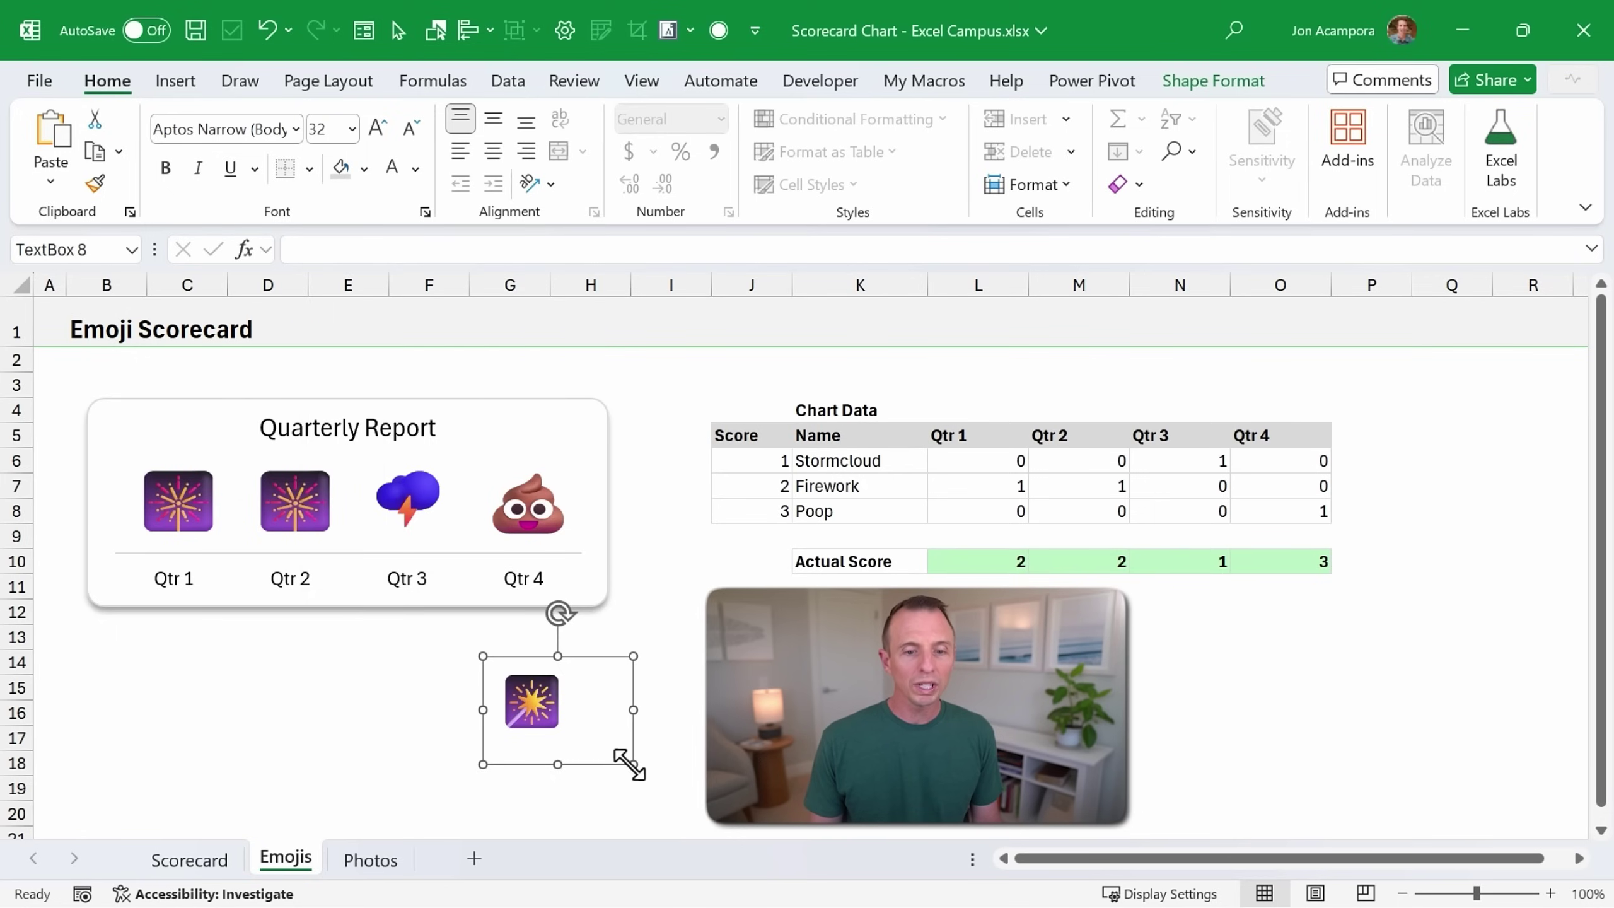
left_click_drag(632, 765, 578, 748)
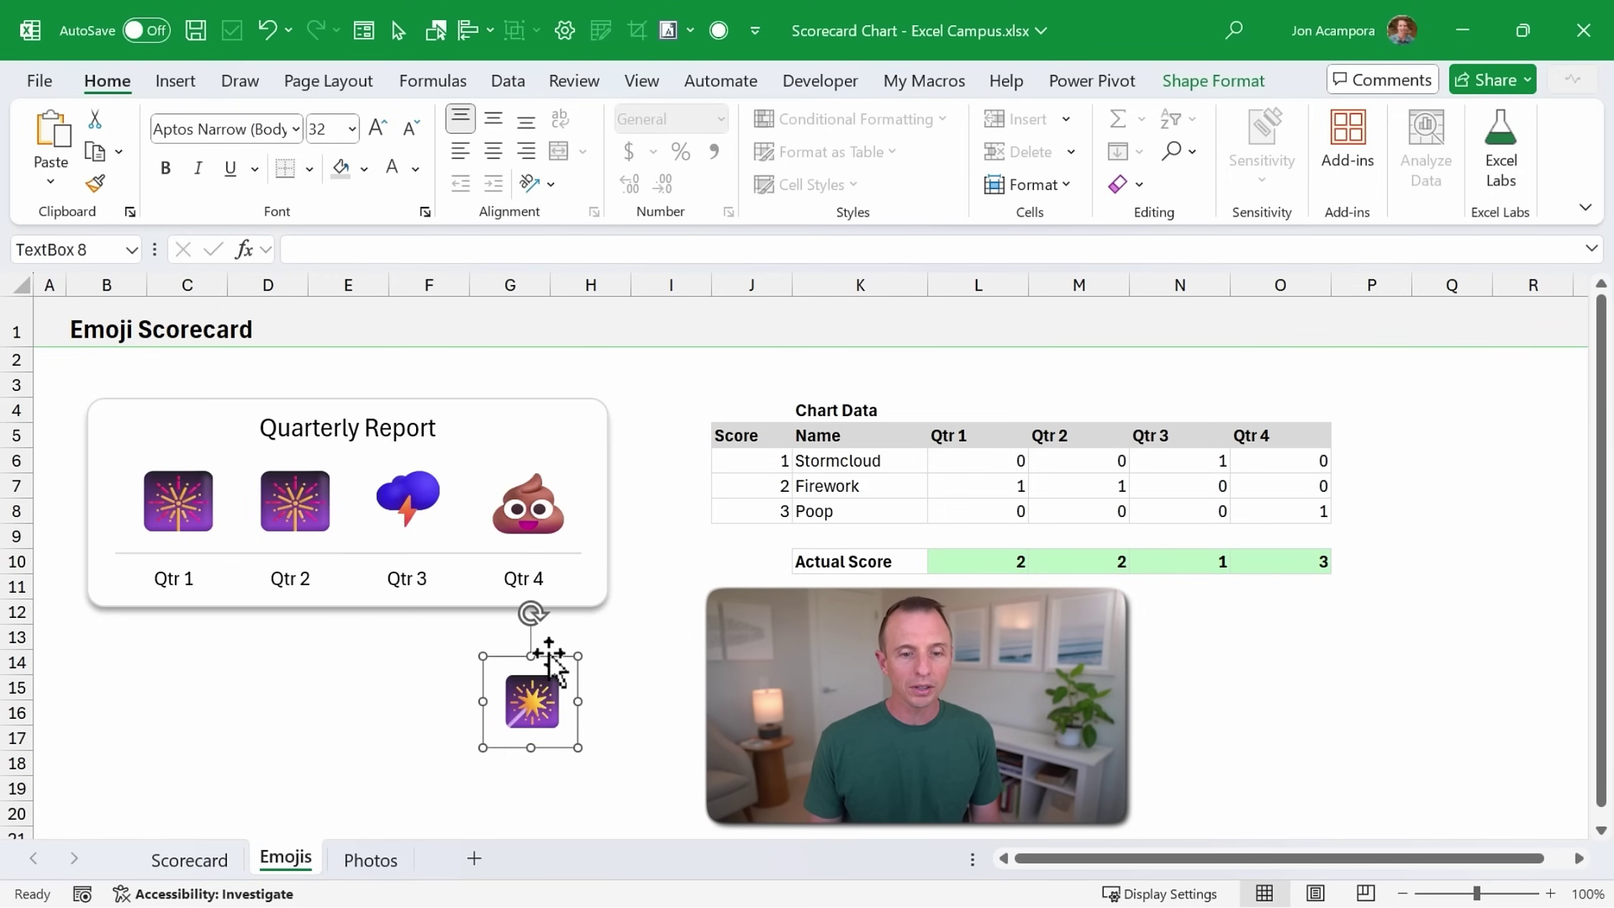
left_click(602, 679)
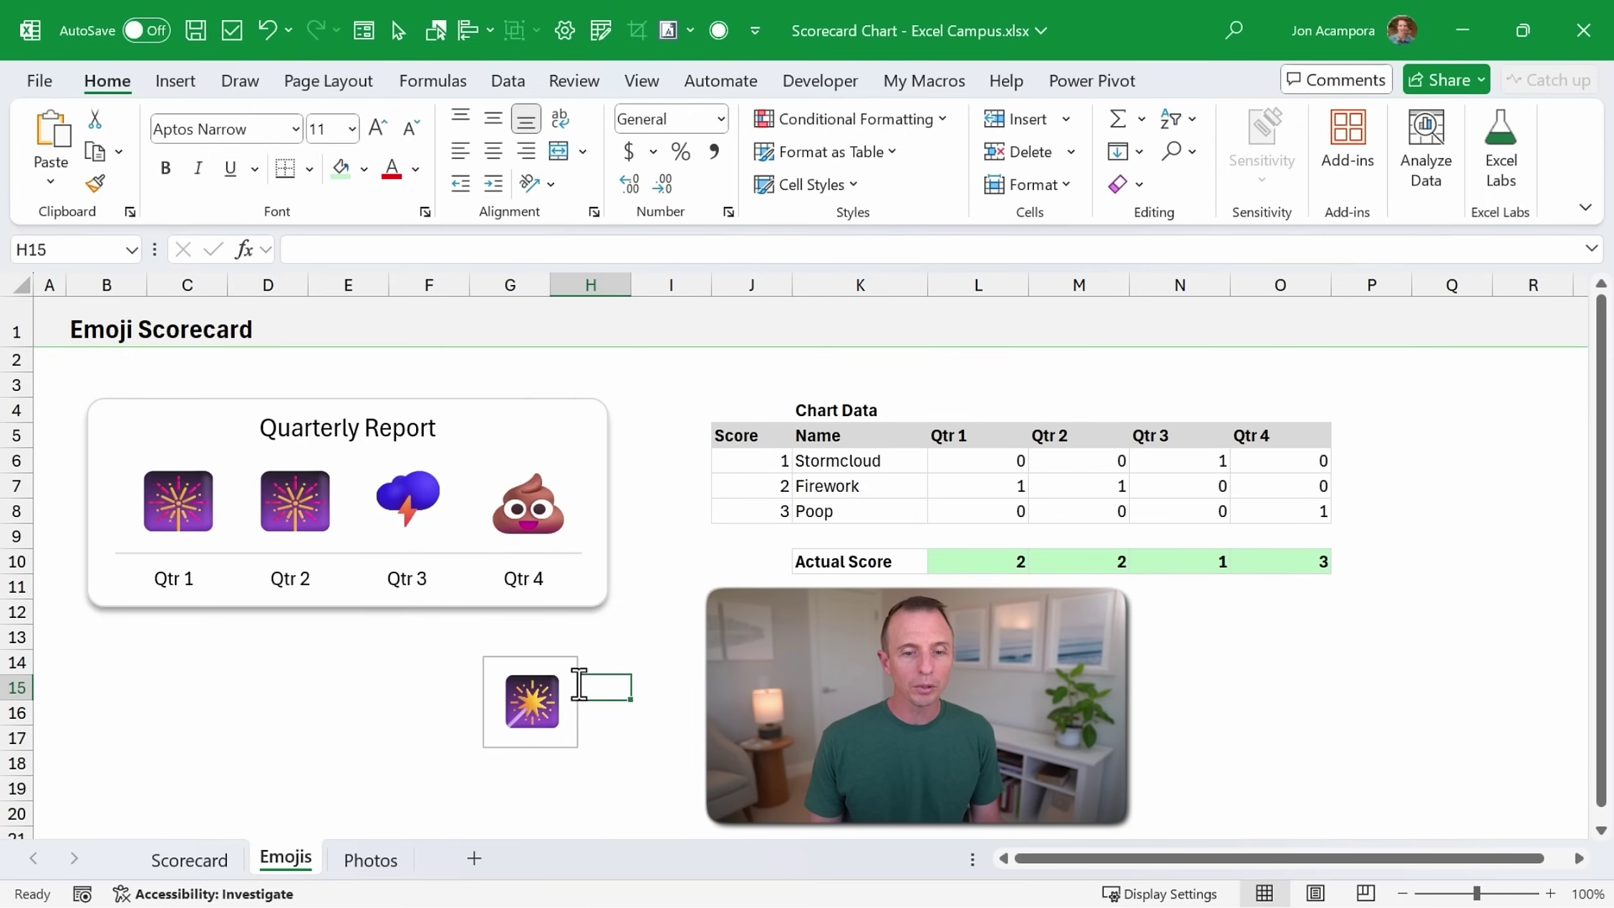
left_click(549, 658)
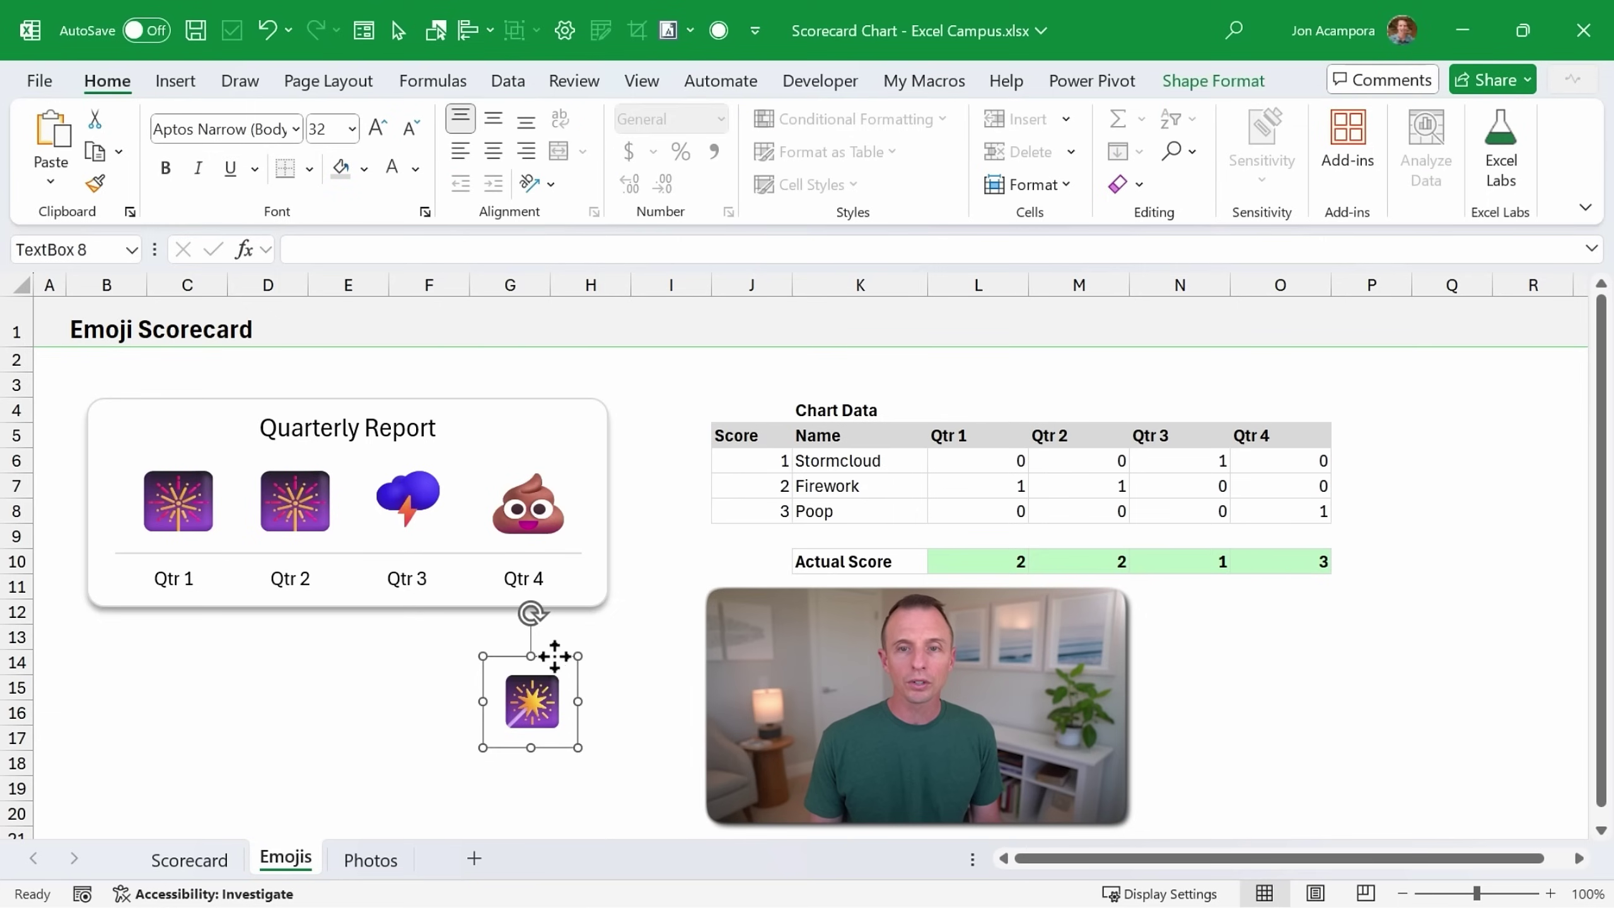
Set the emoji text box's outline to No Outline.
left_click(1213, 81)
left_click(683, 152)
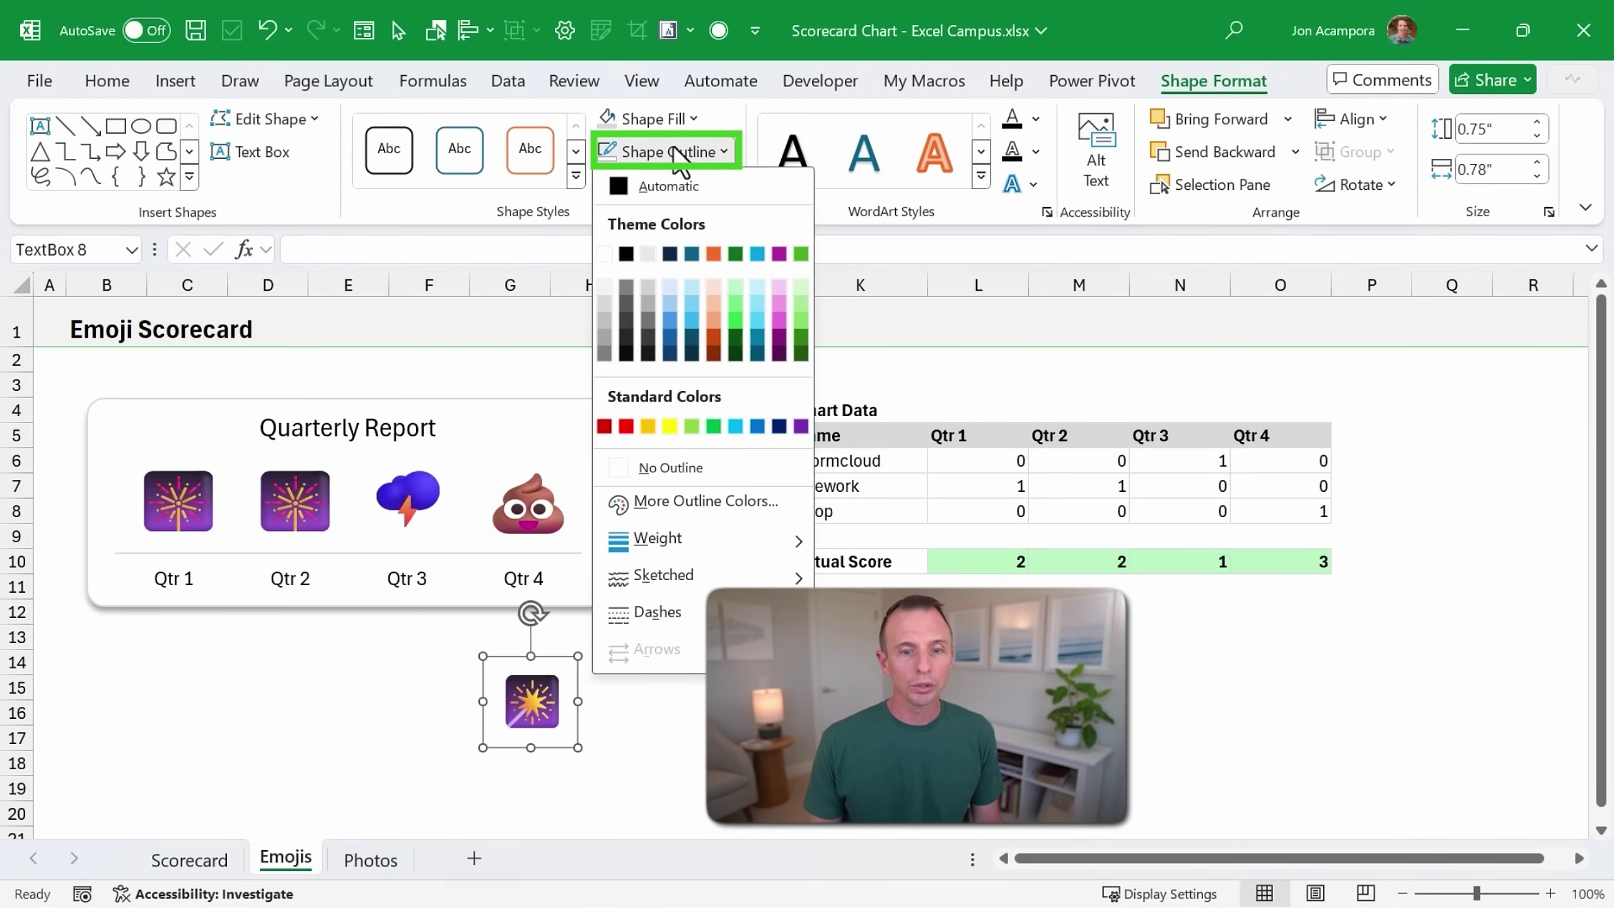
left_click(630, 467)
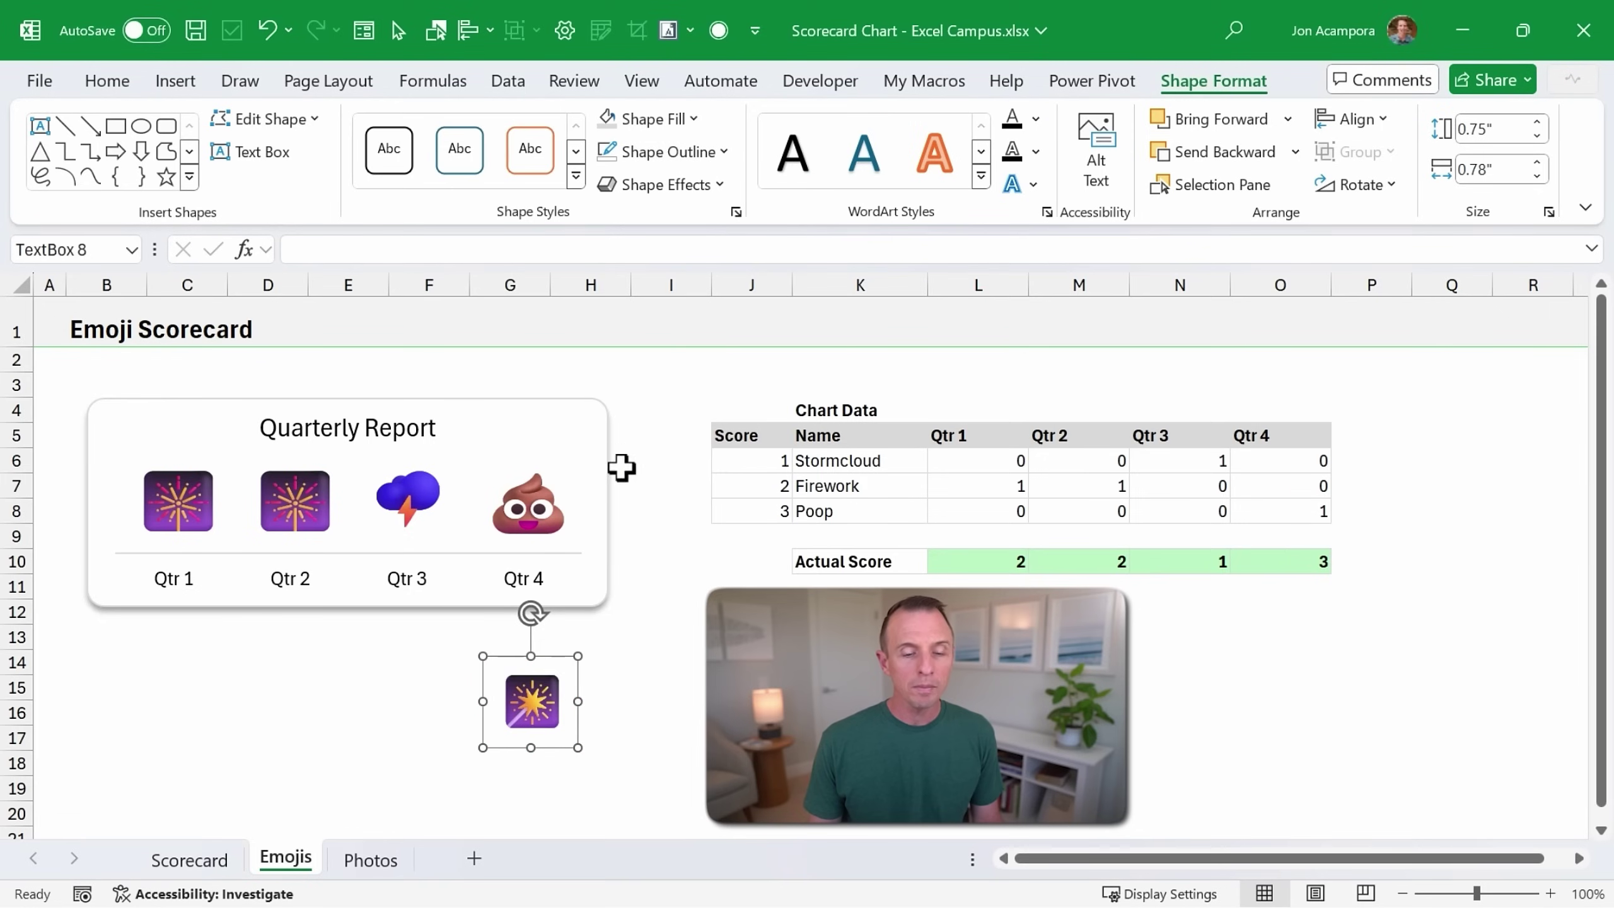
left_click(608, 677)
Copy the emoji text box and picture-fill the chart's Firework series bars with it.
left_click(554, 664)
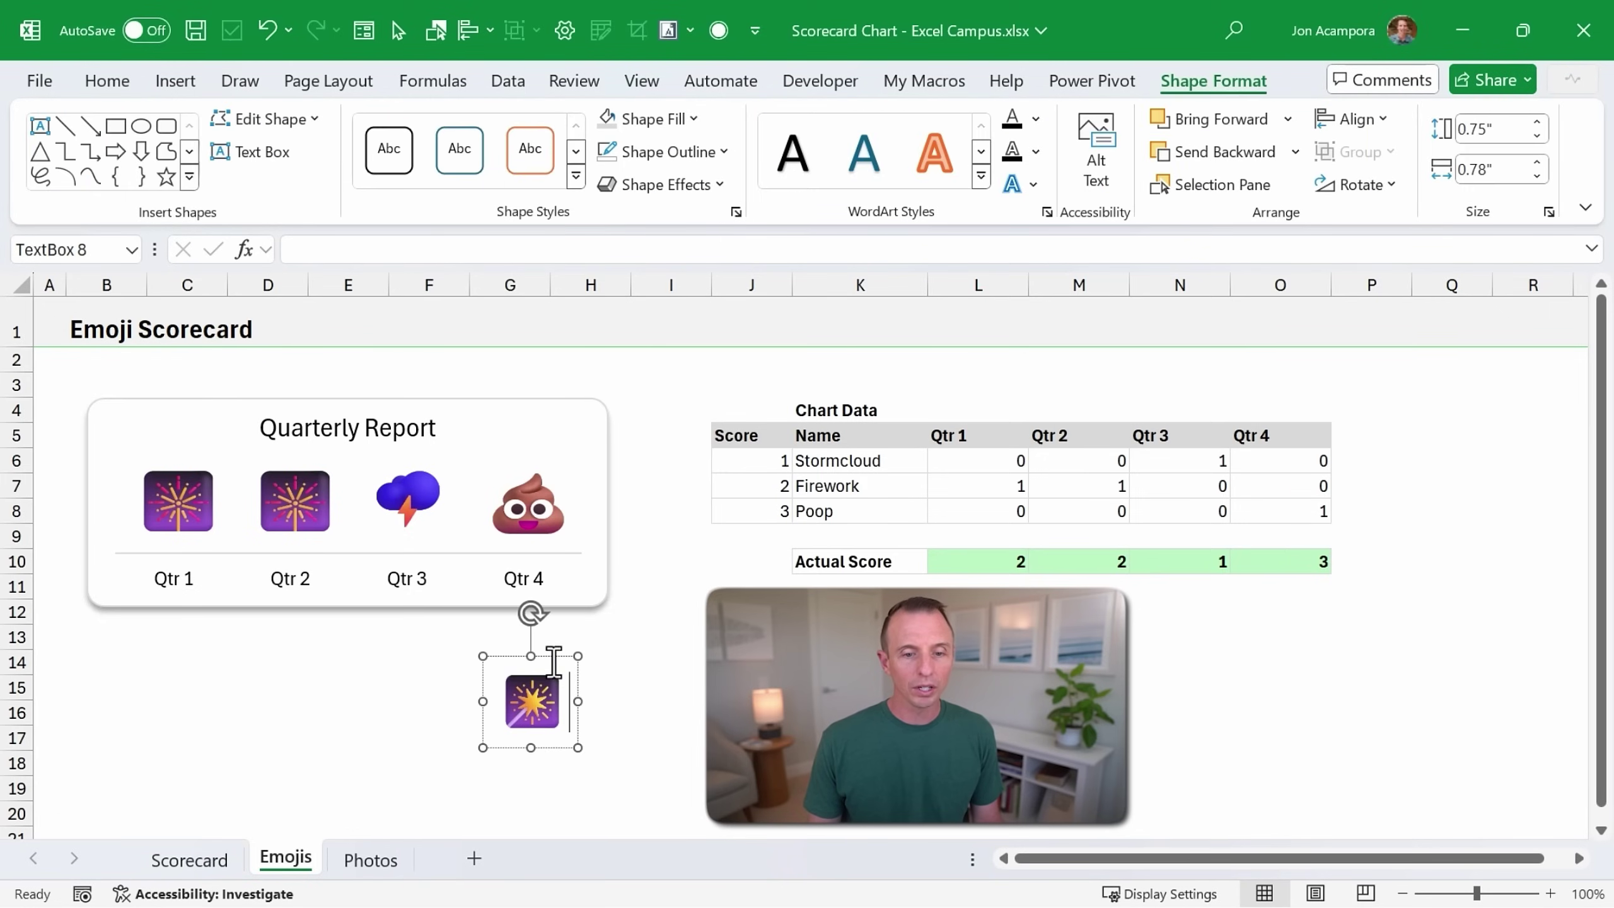
key("ctrl+c")
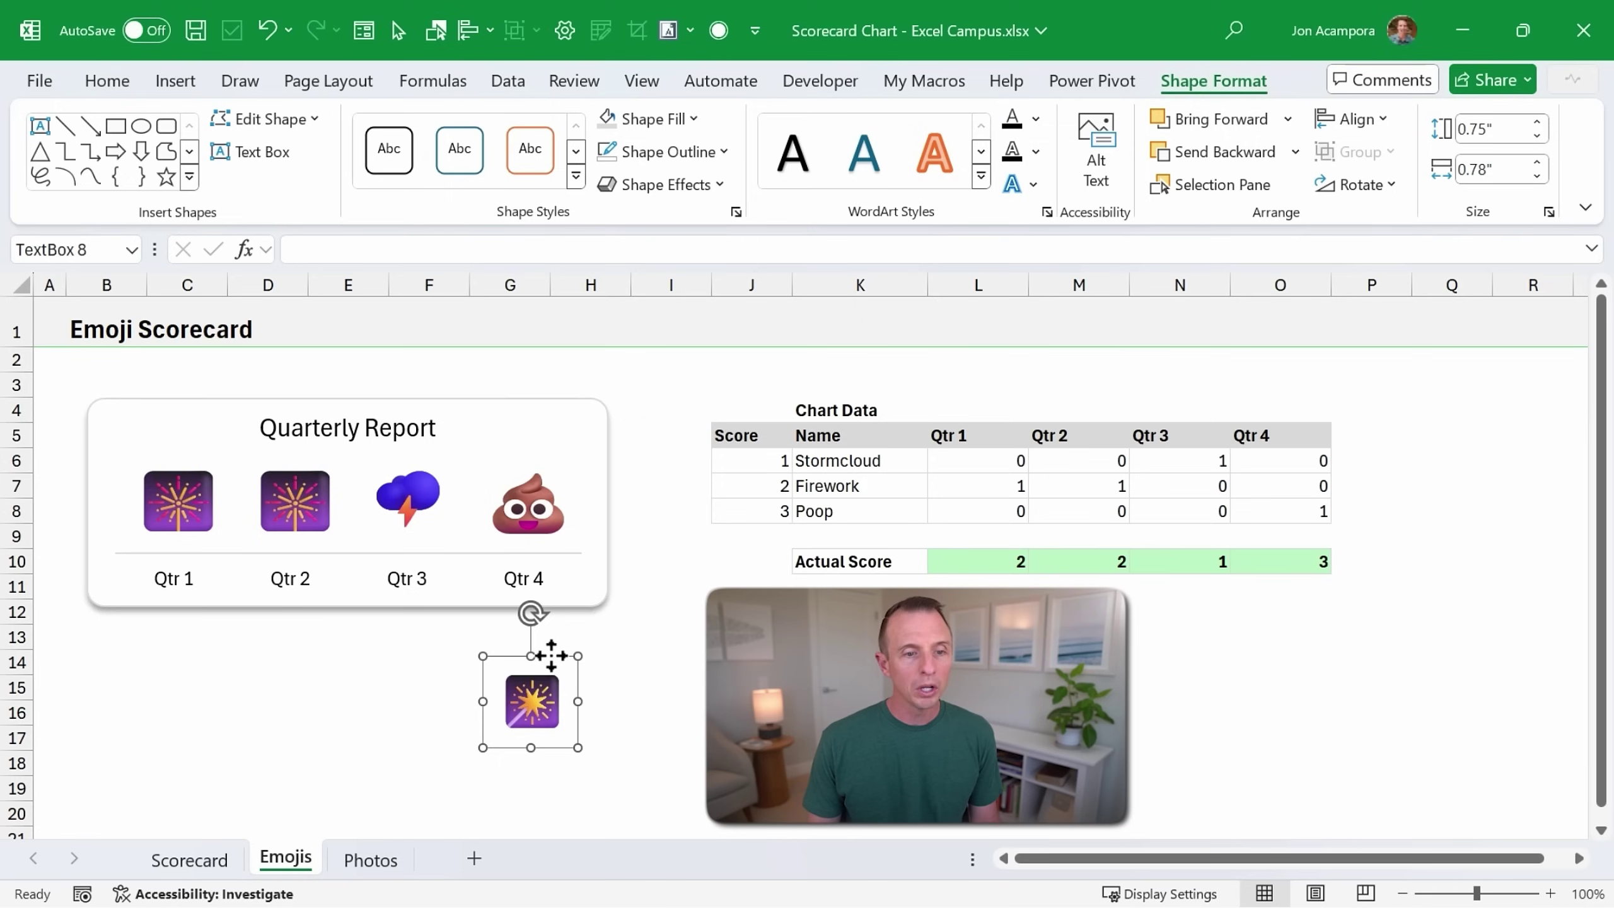
left_click(291, 502)
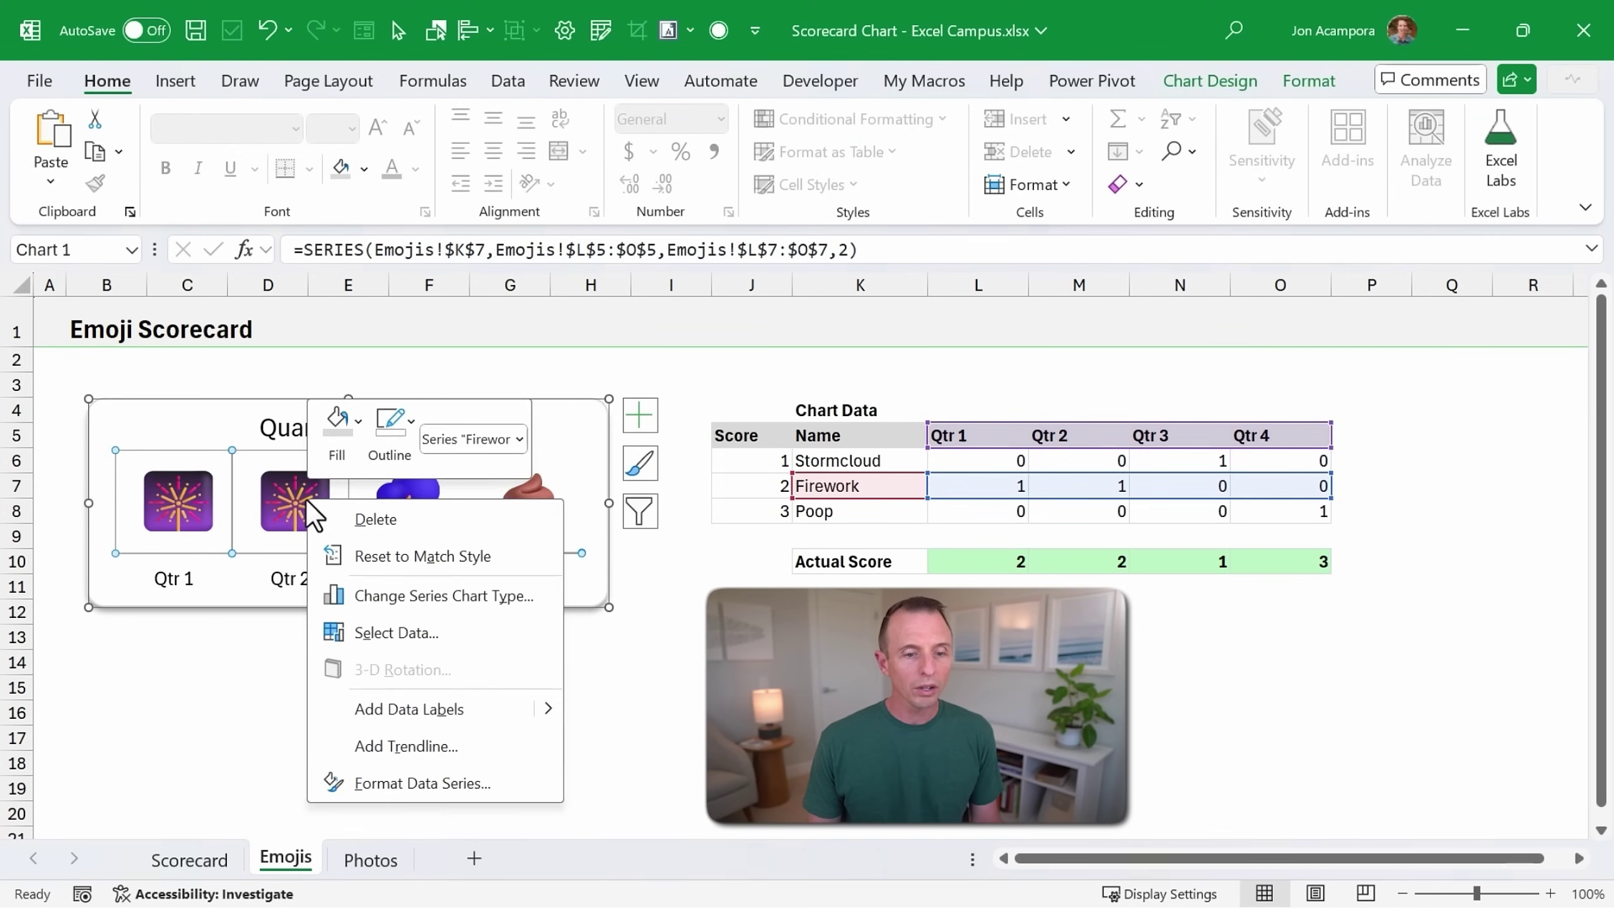
left_click(396, 796)
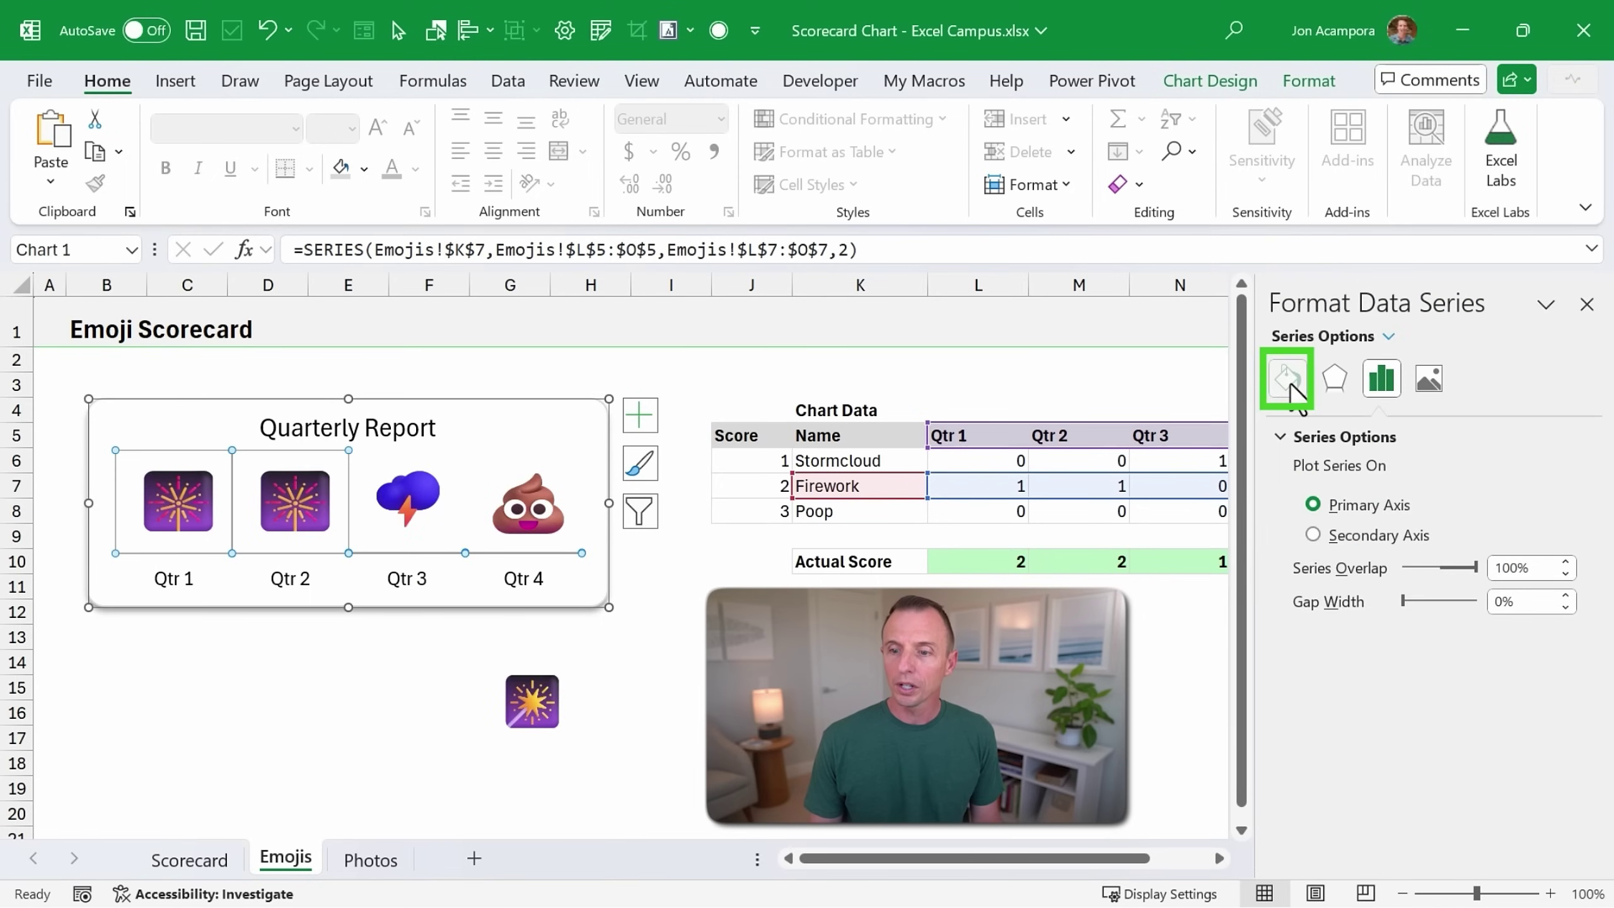
left_click(1288, 379)
left_click(1401, 731)
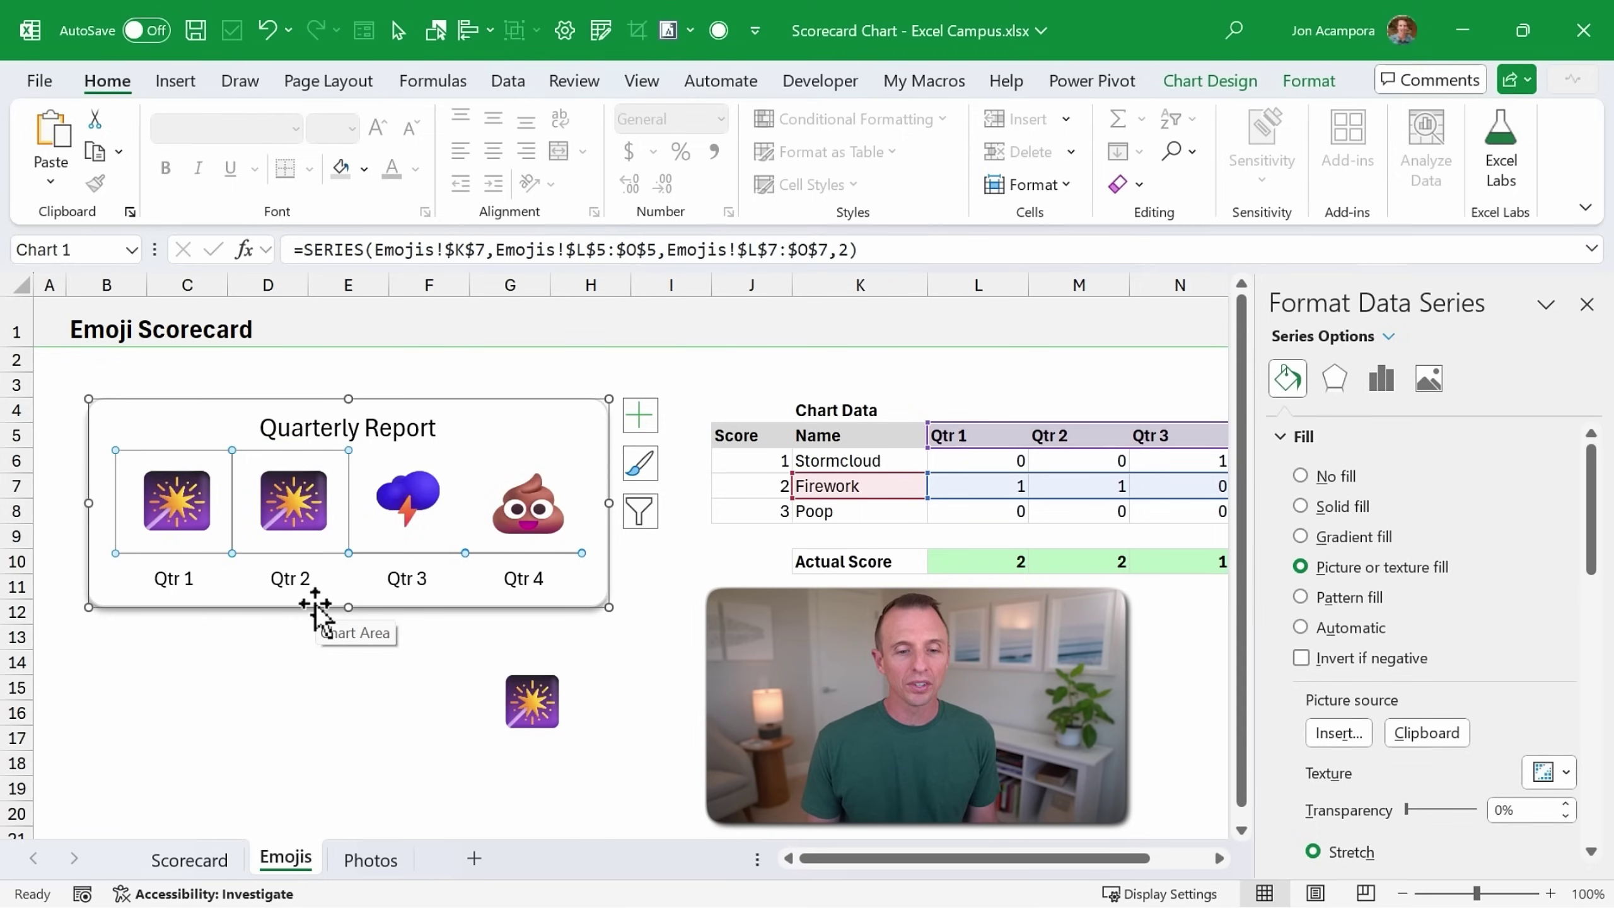
Duplicate the firework emoji box to the right and select its emoji for replacement in the emoji picker.
left_click(506, 671)
left_click(516, 656)
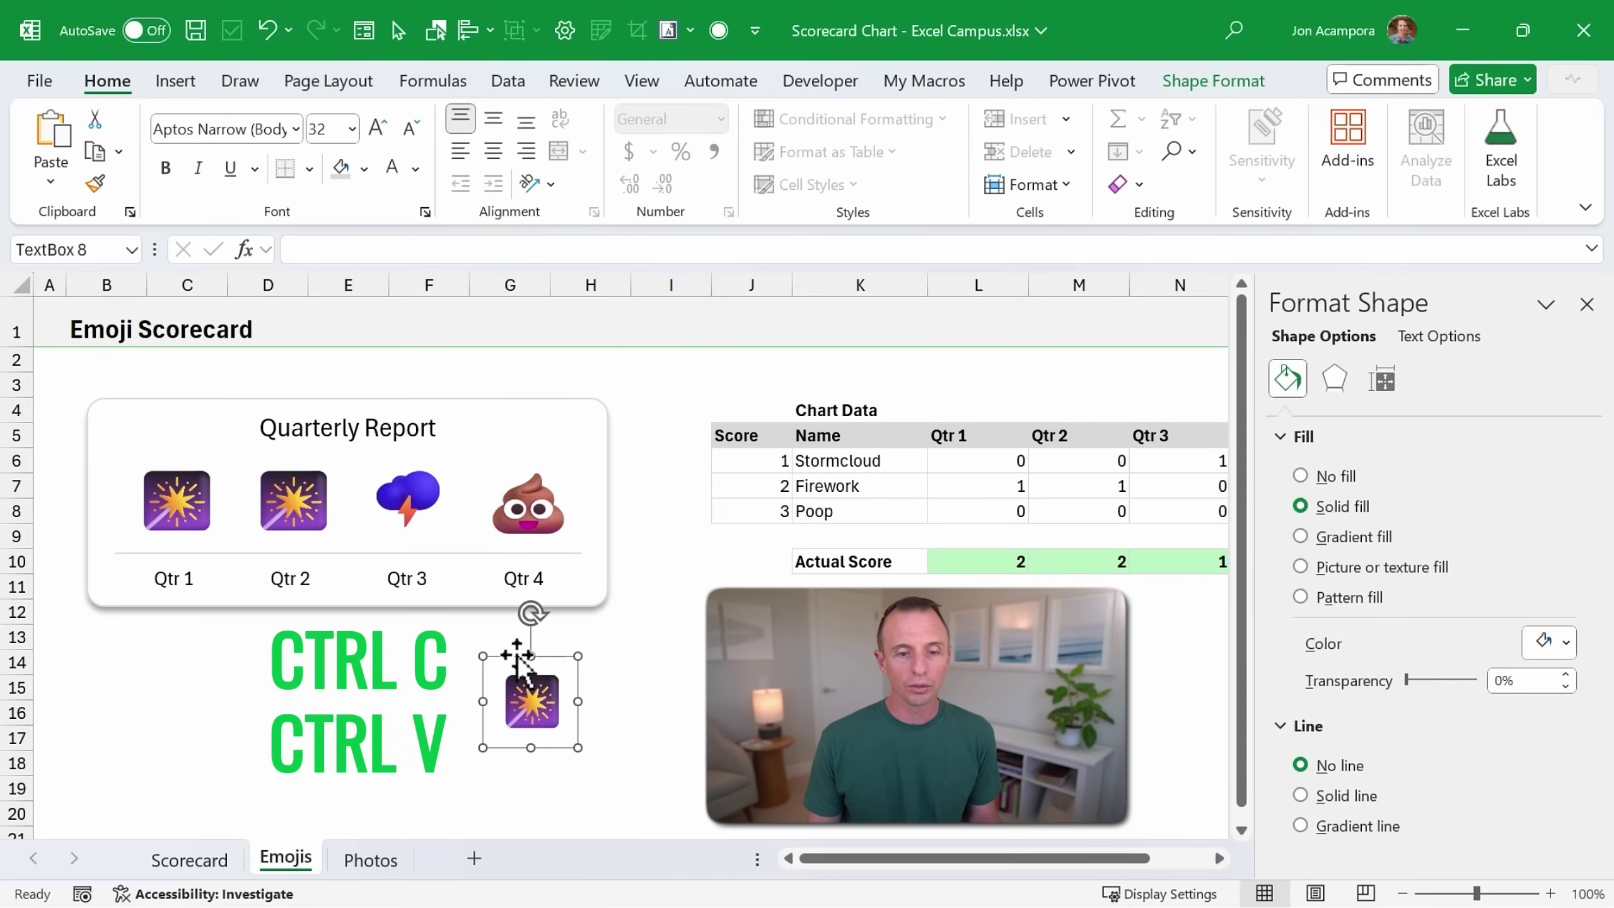
left_click_drag(515, 655, 642, 657, "ctrl")
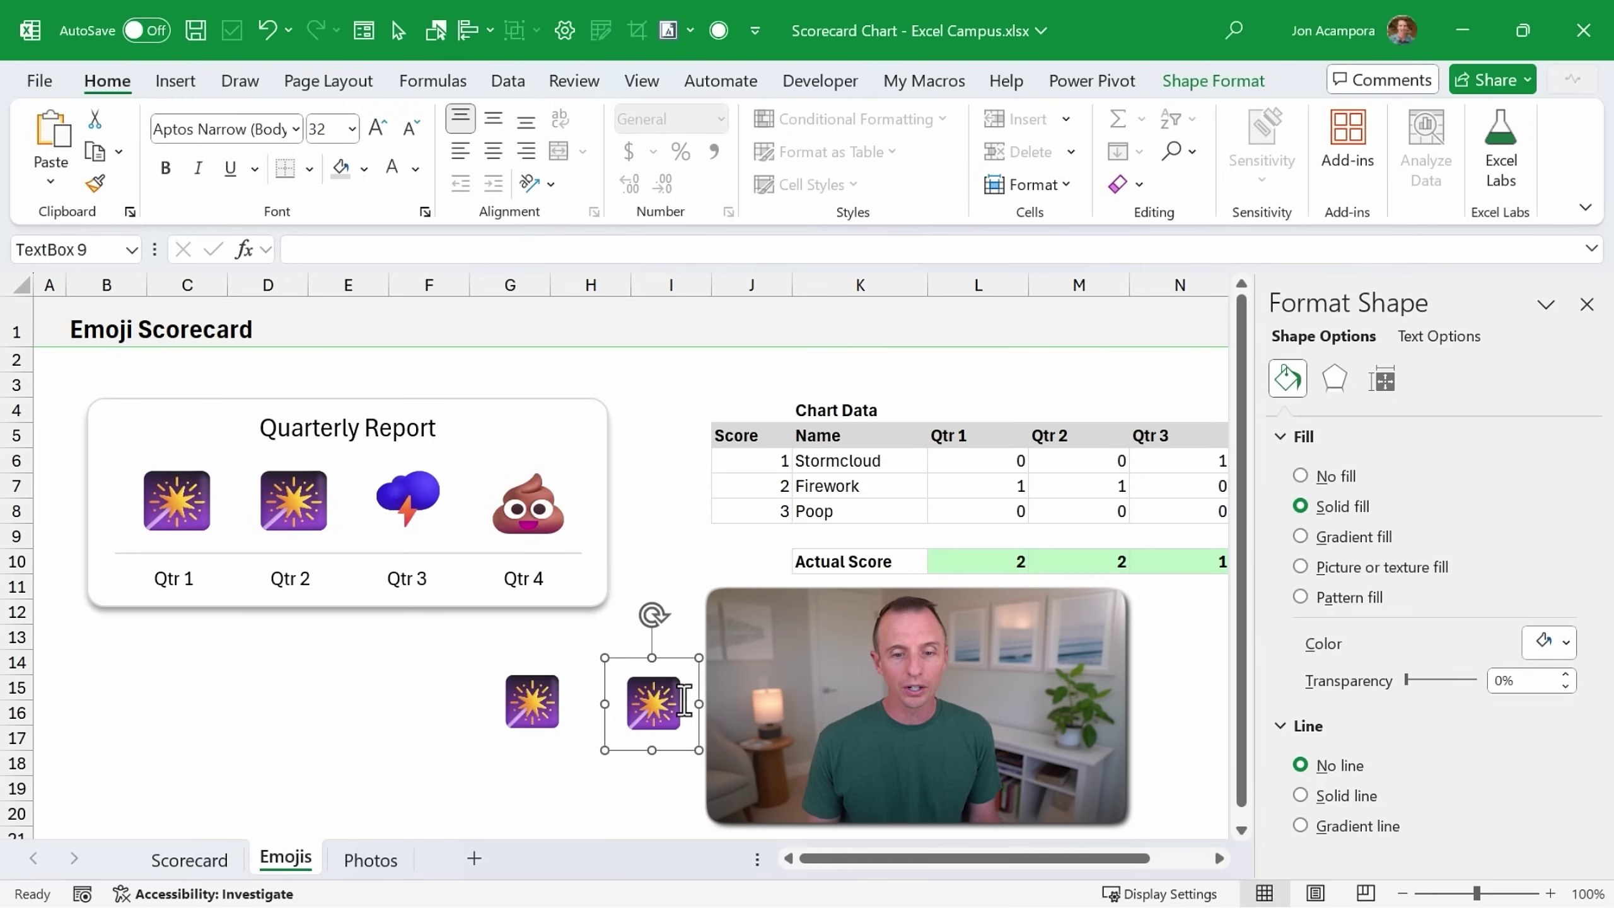
left_click_drag(685, 701, 617, 703)
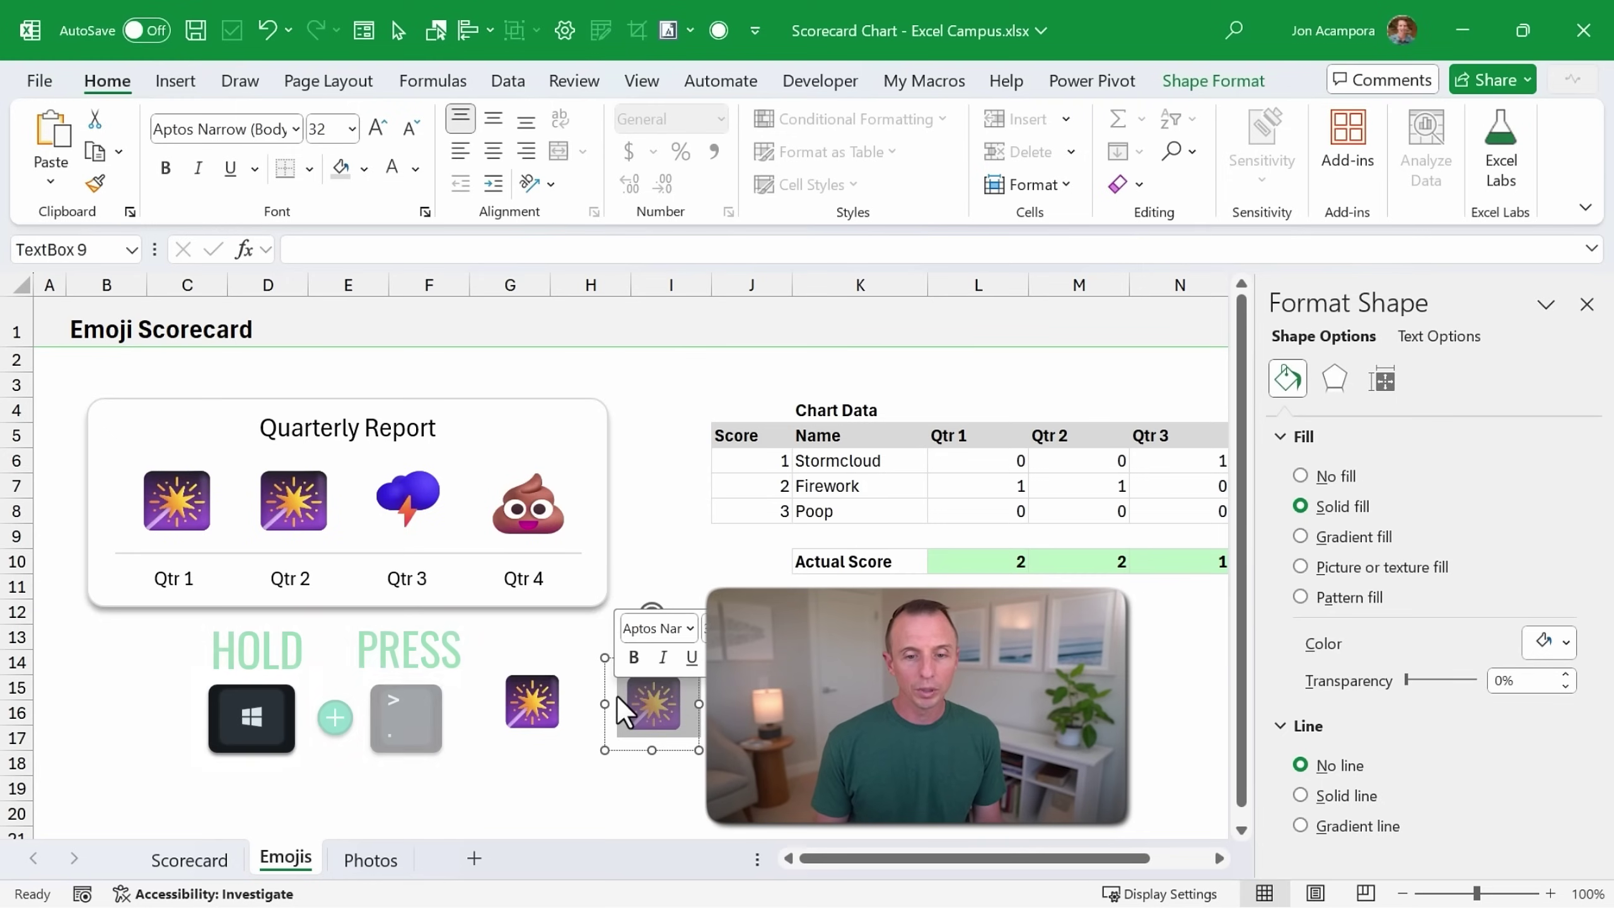
key("super+period")
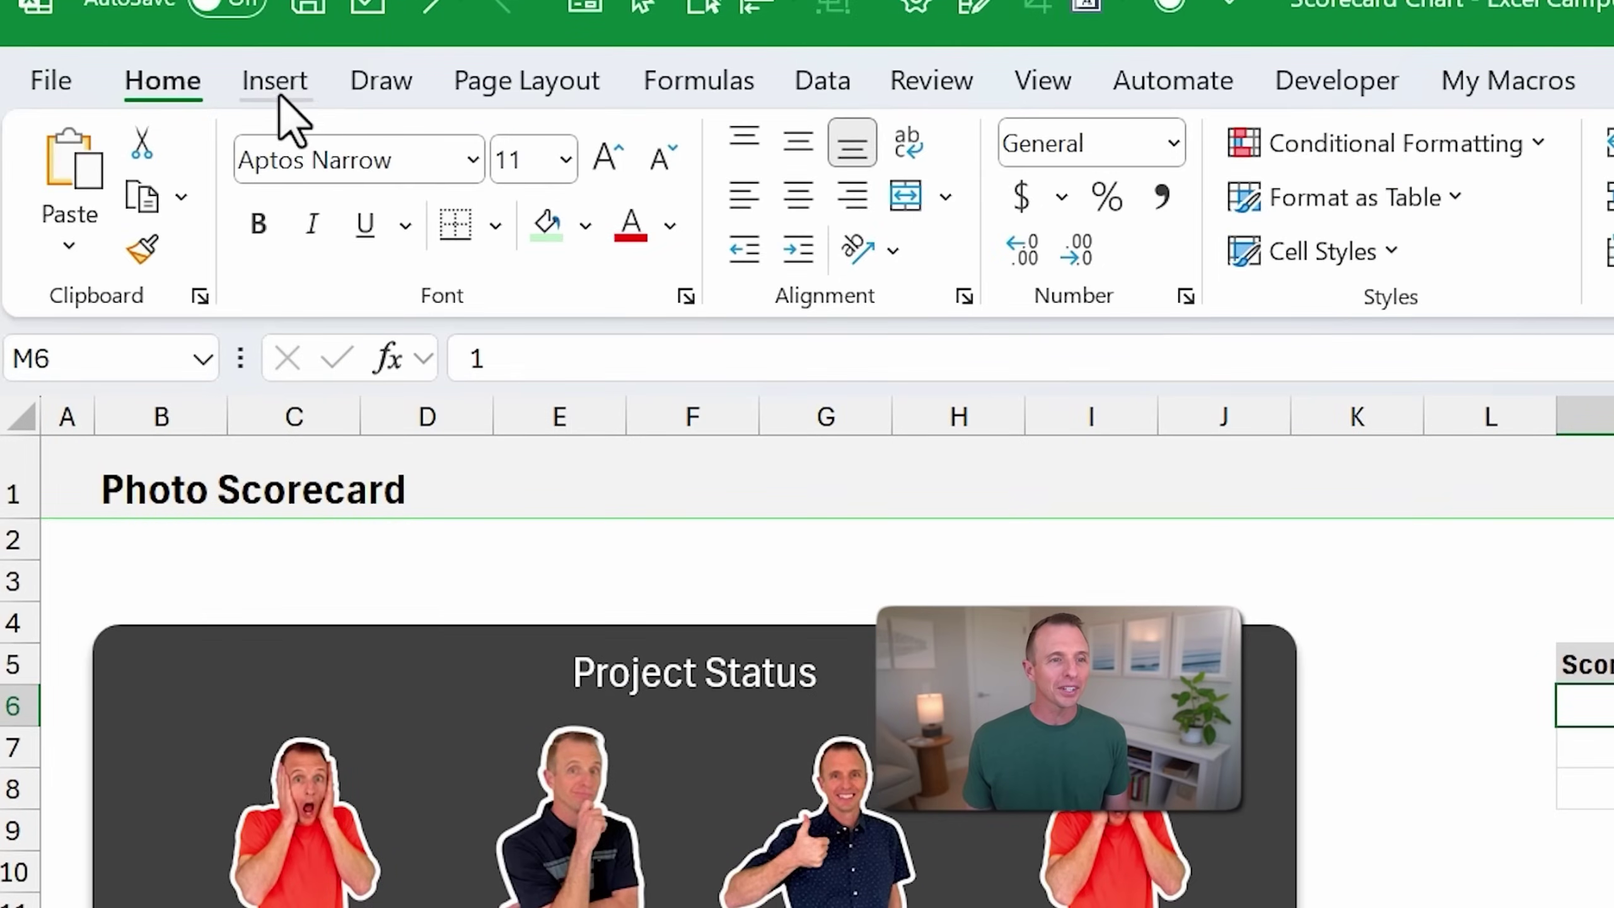
Insert the 5.png shrugging-man photo from this device over the cells of the Photos sheet.
left_click(181, 82)
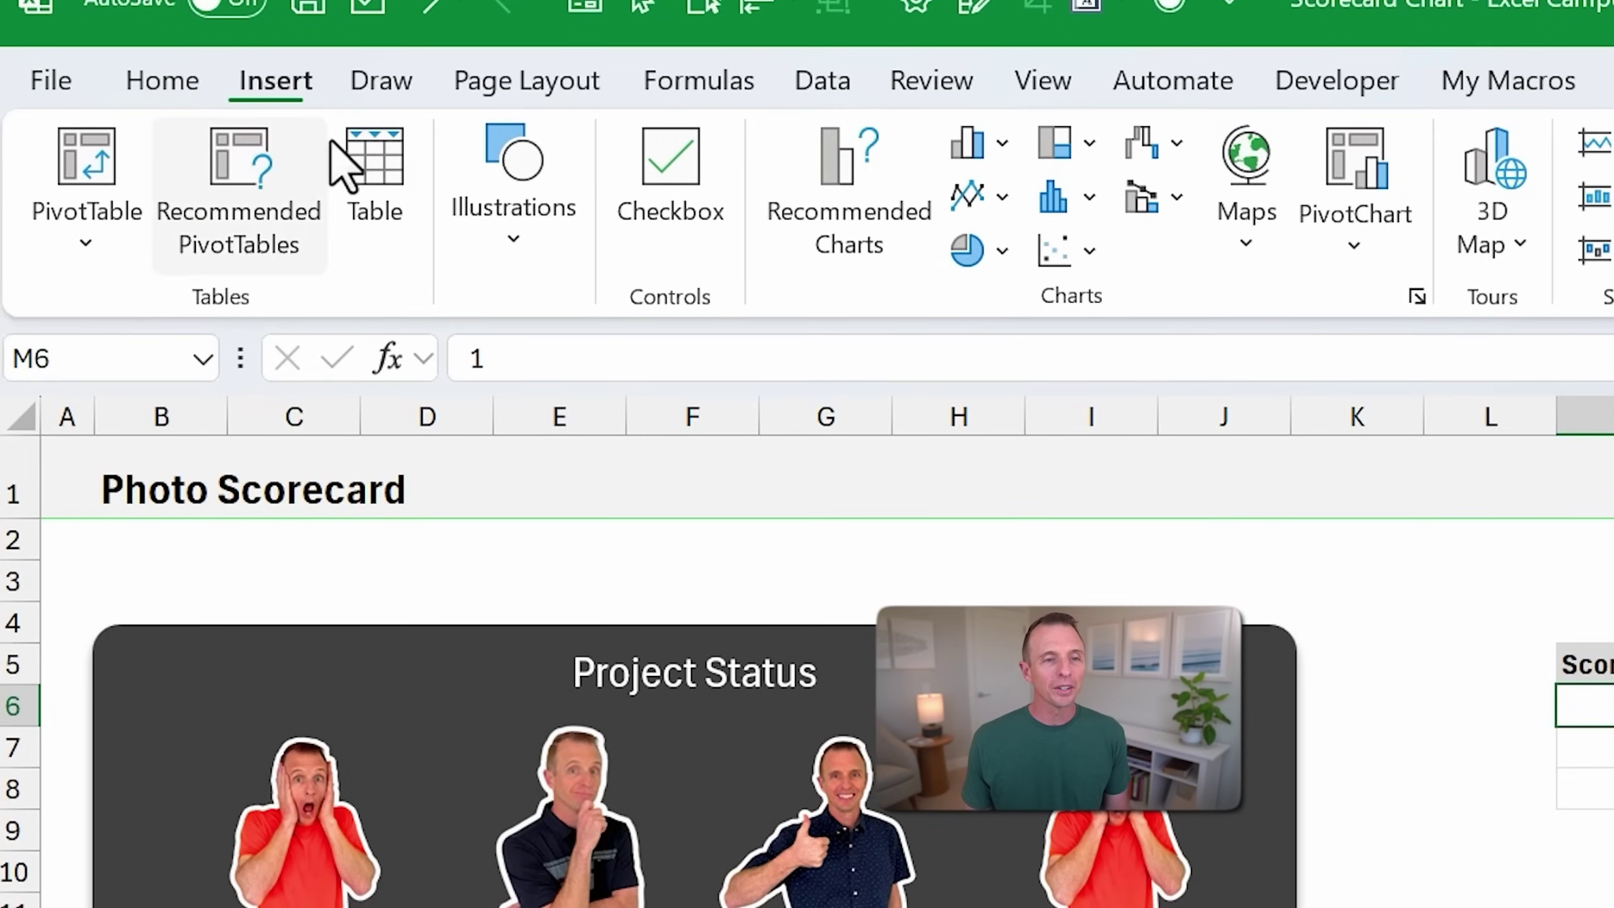
left_click(477, 220)
left_click(494, 398)
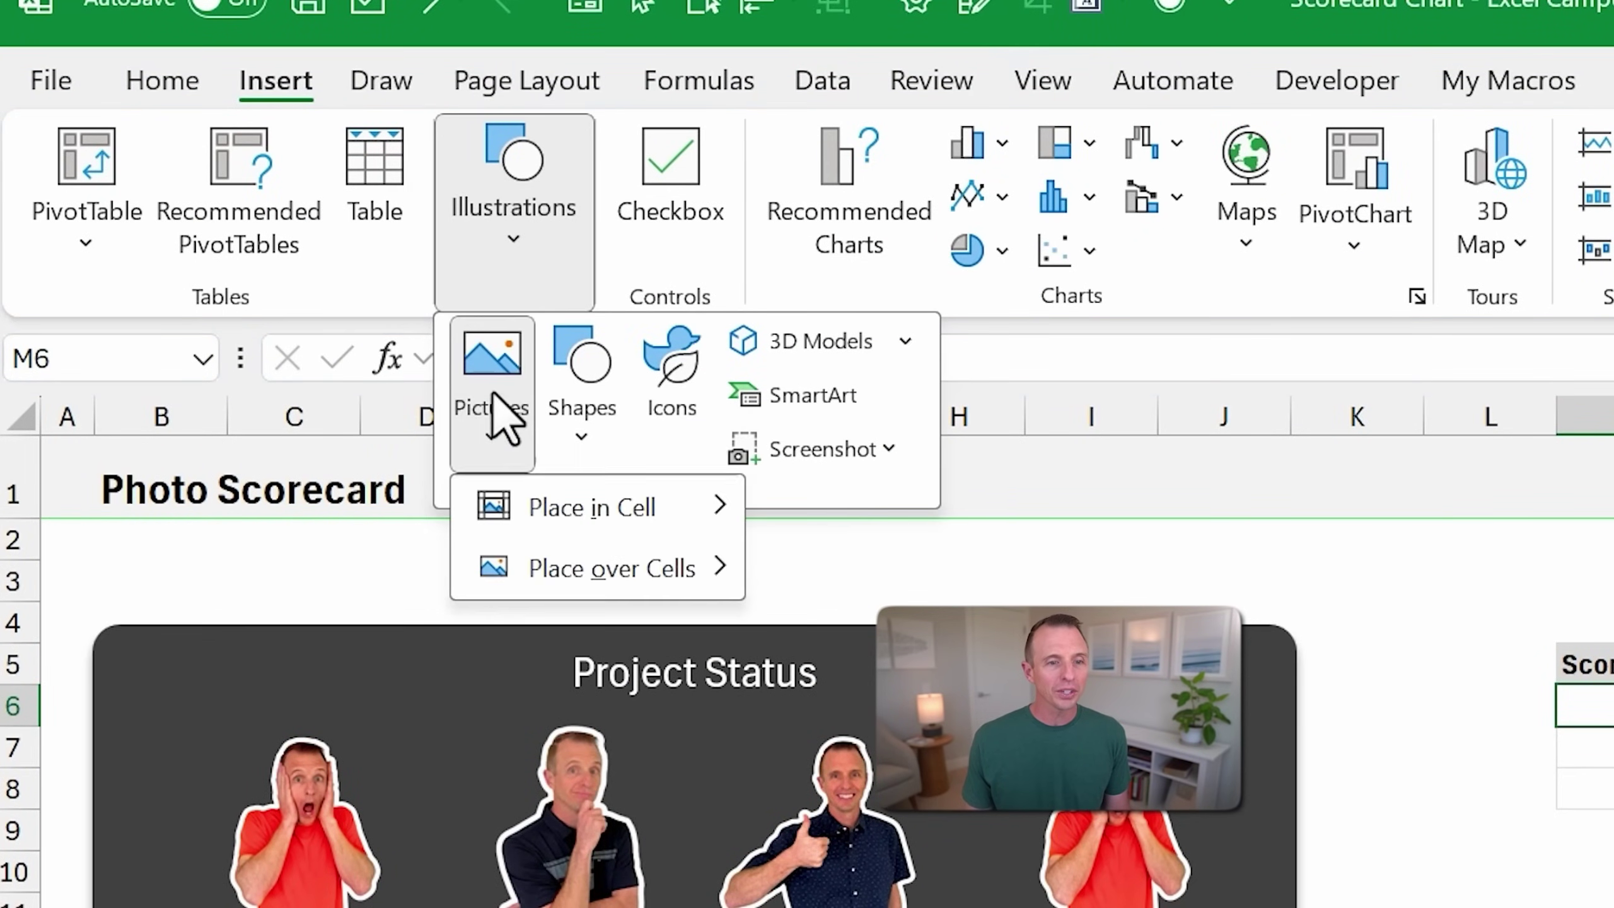
mouse_move(591, 572)
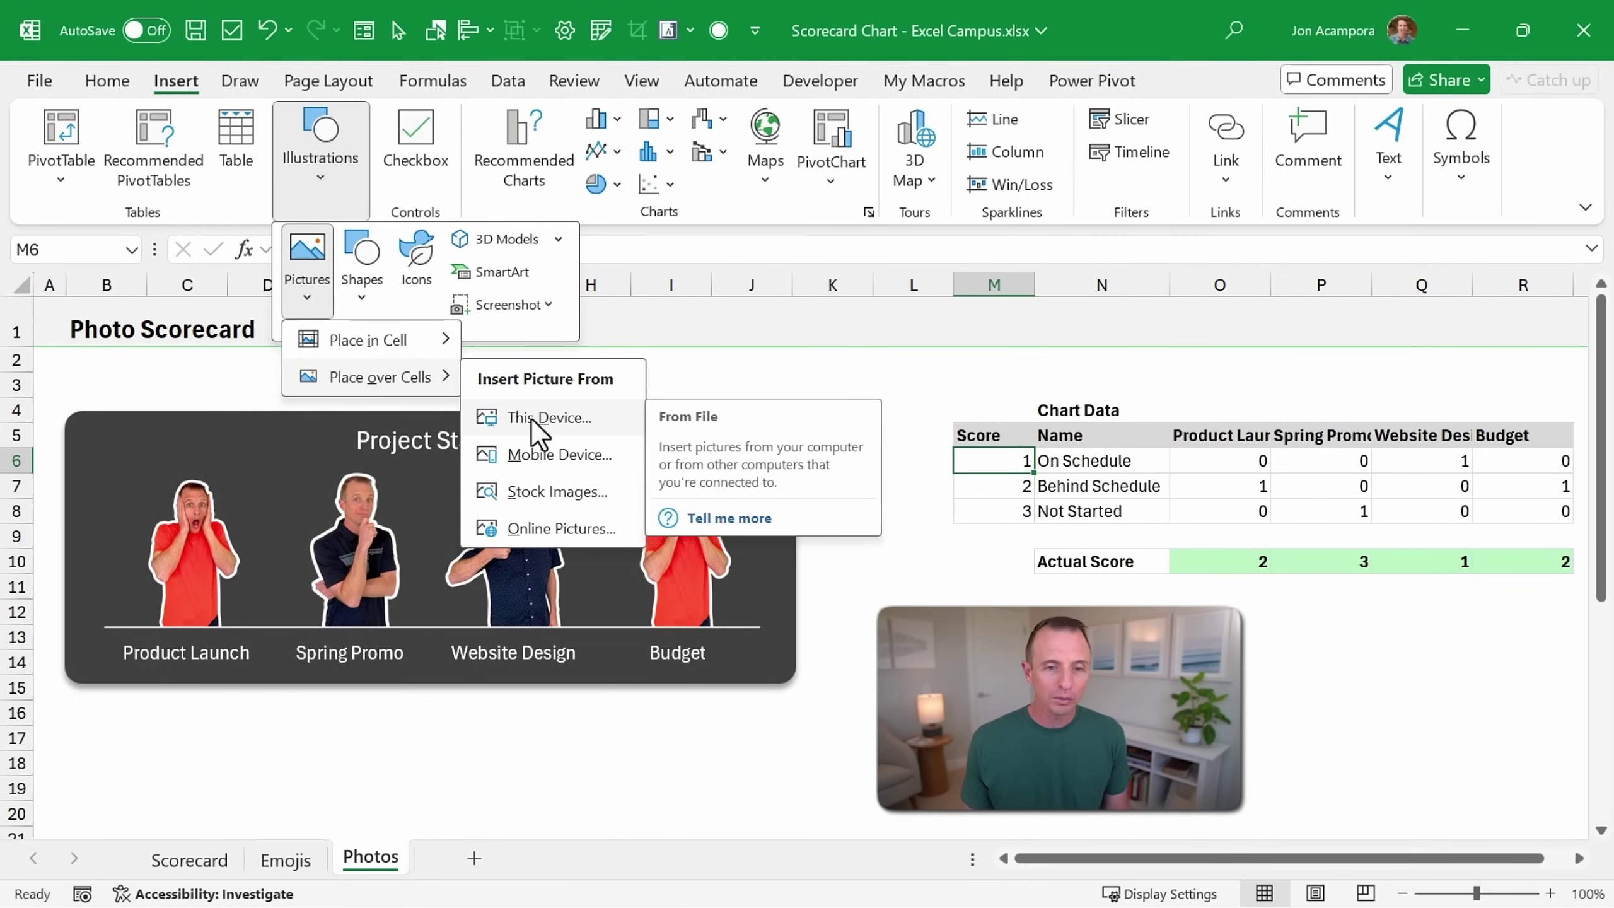
left_click(547, 418)
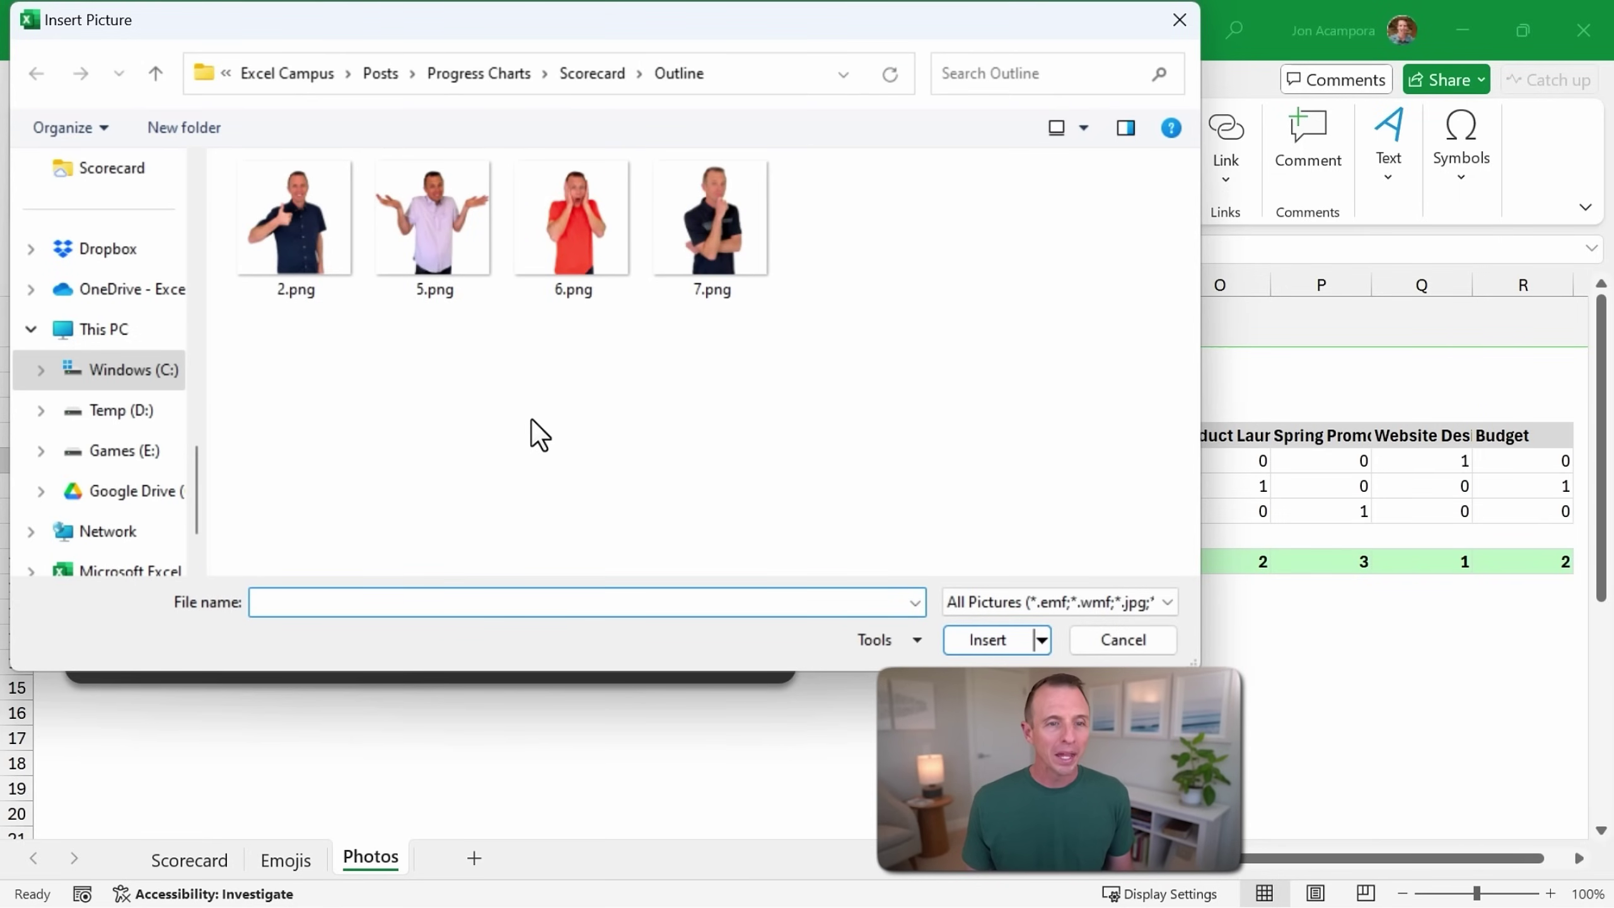
left_click(453, 236)
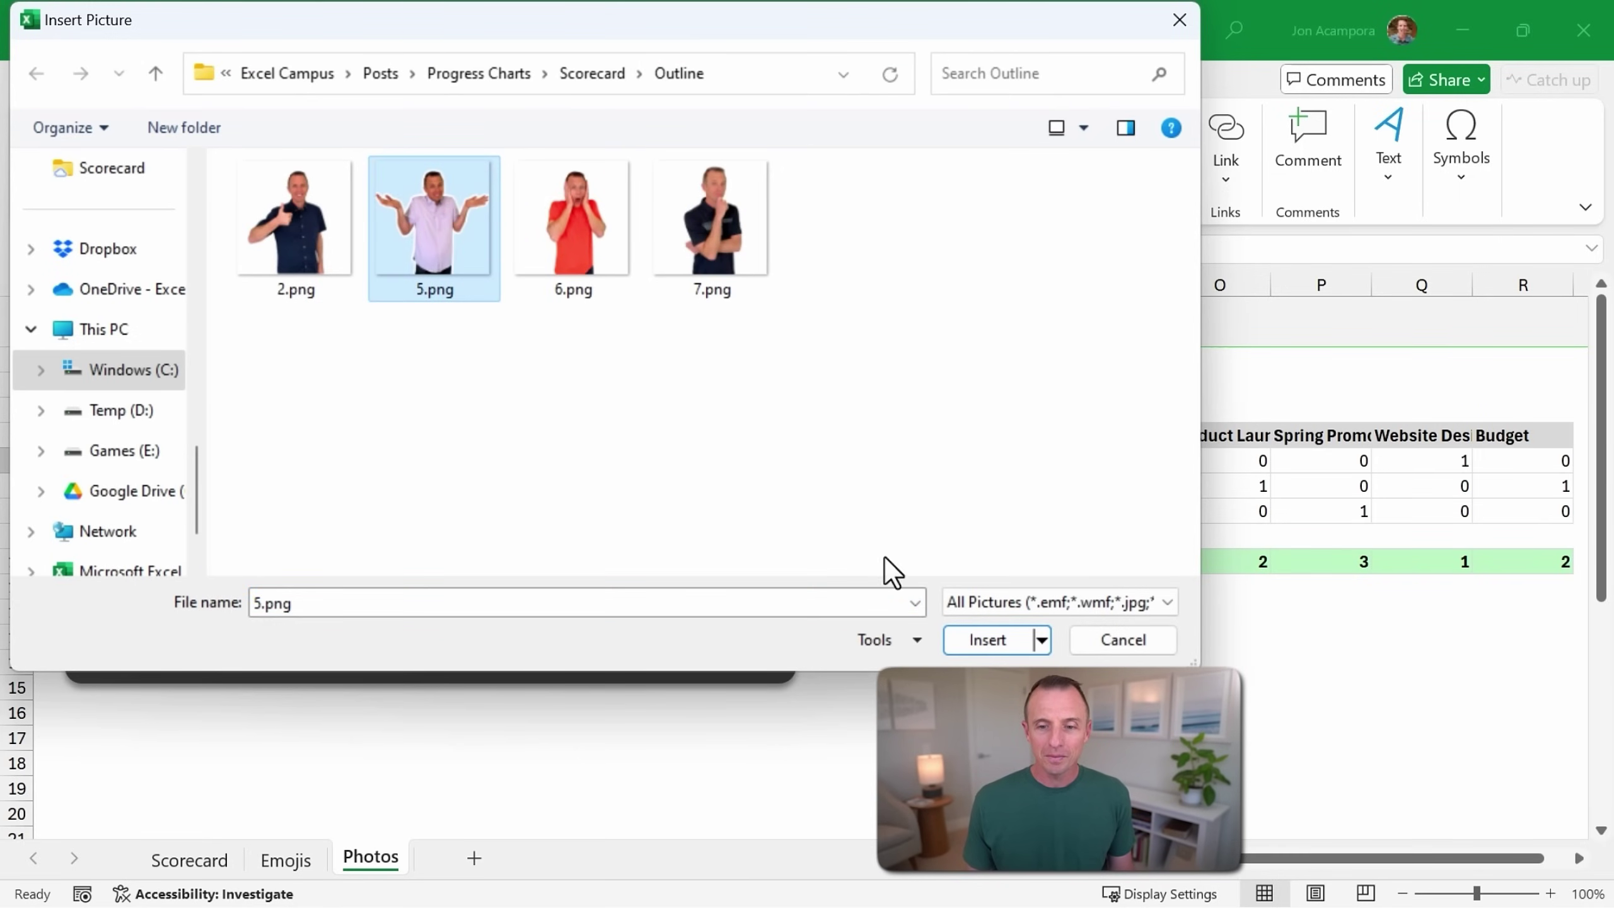
left_click(986, 639)
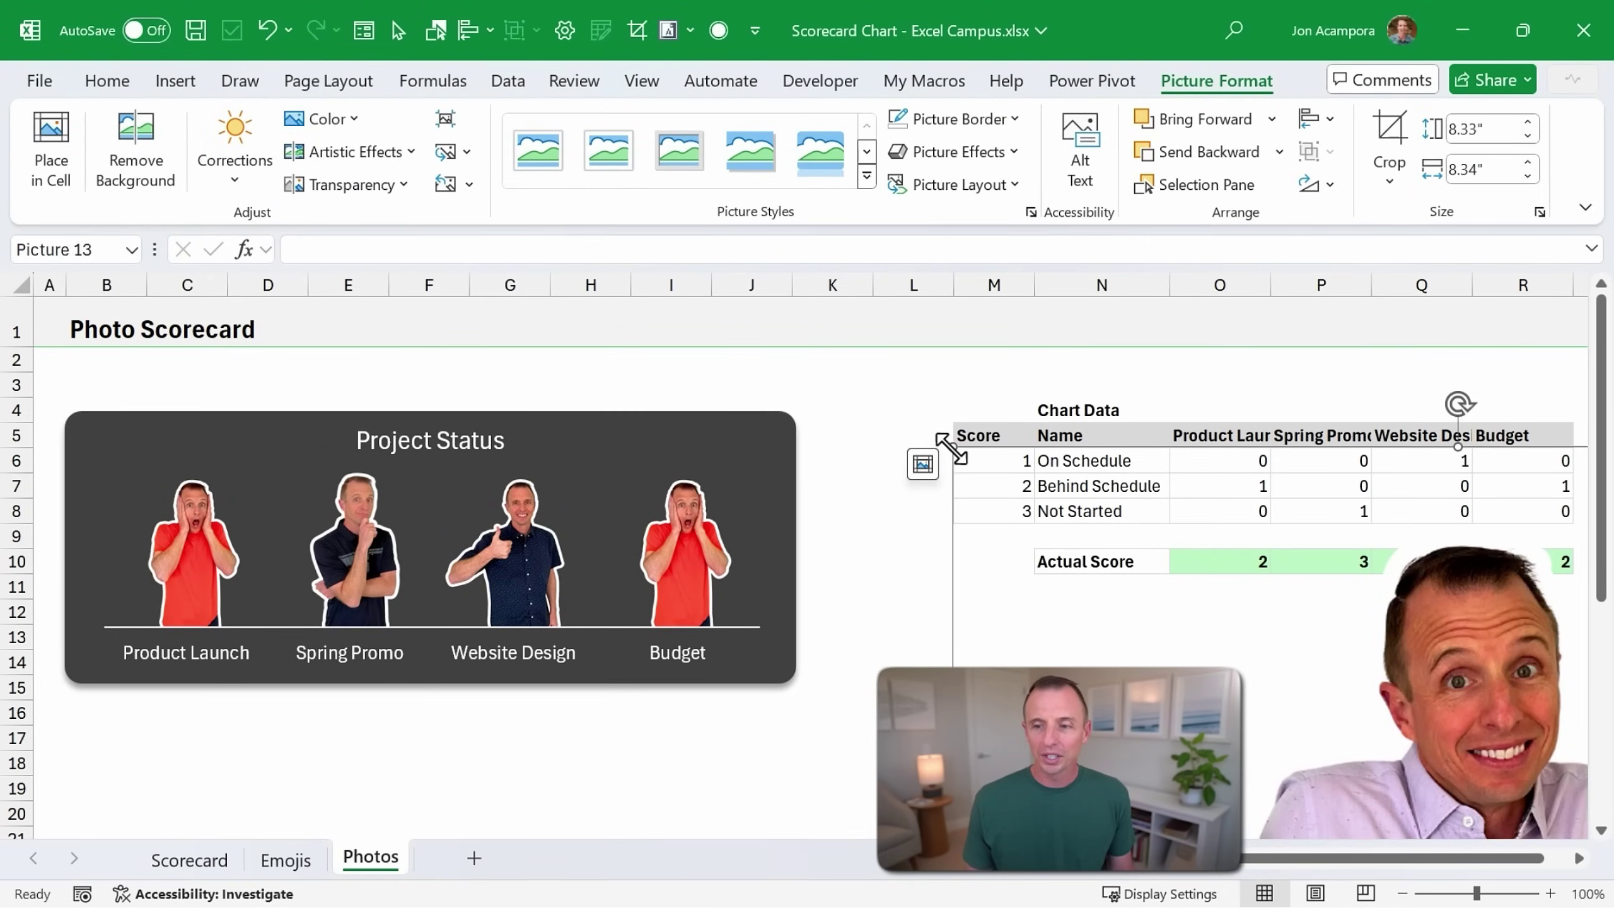
Shrink the shrugging-man photo to about 2.27 inches and place it below the scorecard with the other photos.
left_click_drag(951, 447, 1299, 788)
left_click_drag(1438, 800, 764, 377)
left_click_drag(631, 372, 954, 700)
scroll(985, 636, "down", 1)
scroll(987, 636, "down", 4)
left_click_drag(1073, 566, 837, 674)
left_click_drag(721, 435, 779, 493)
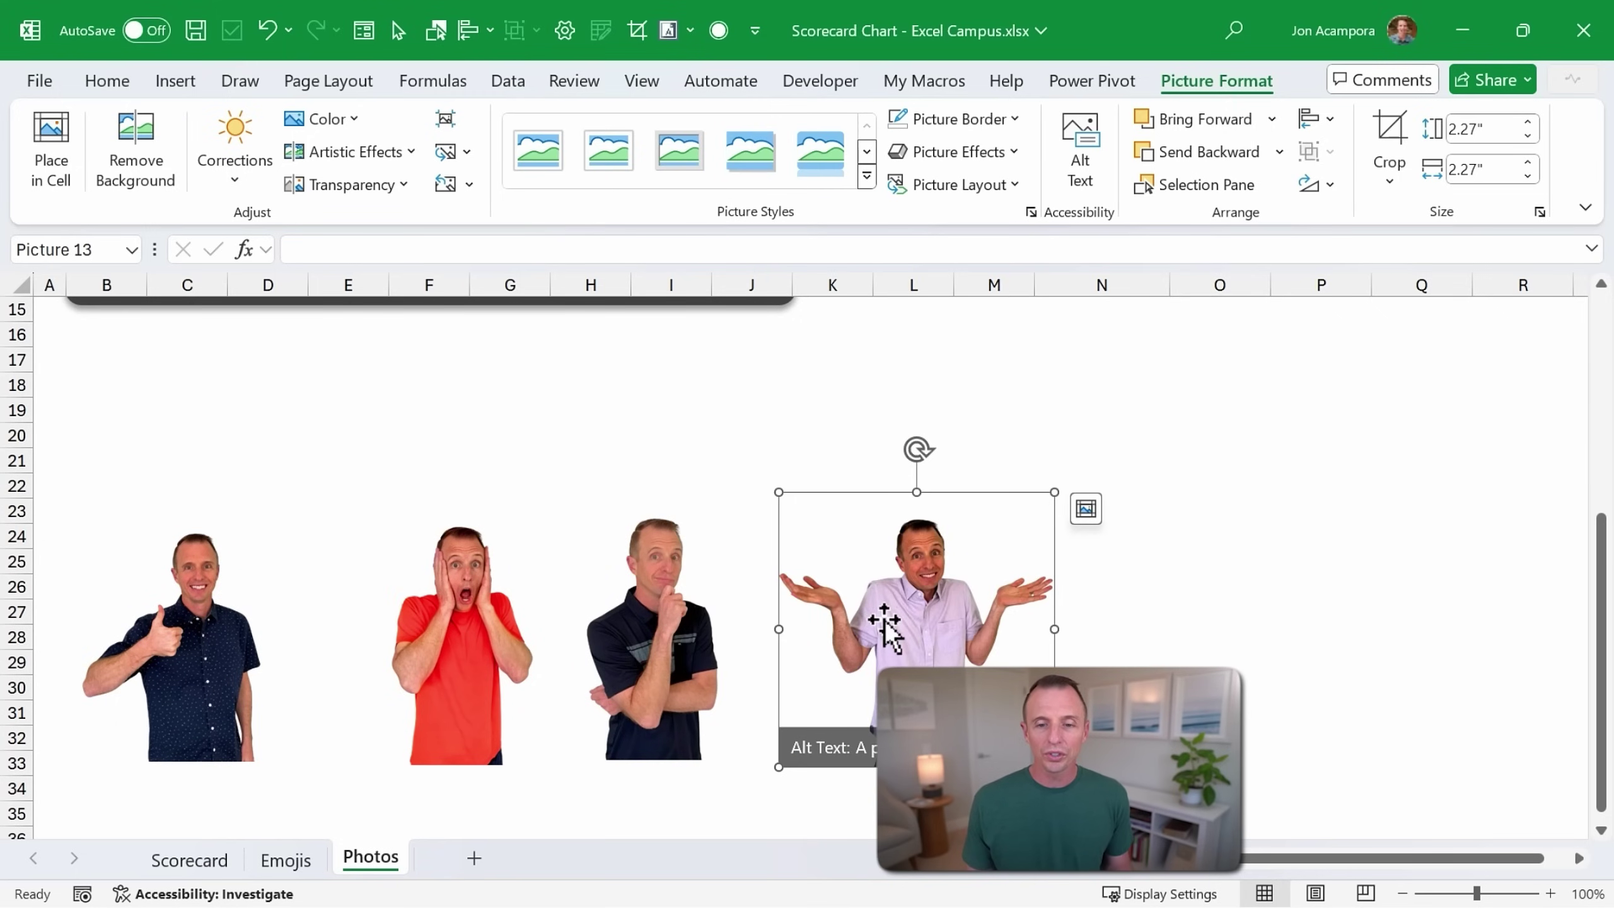
scroll(718, 598, "up", 4)
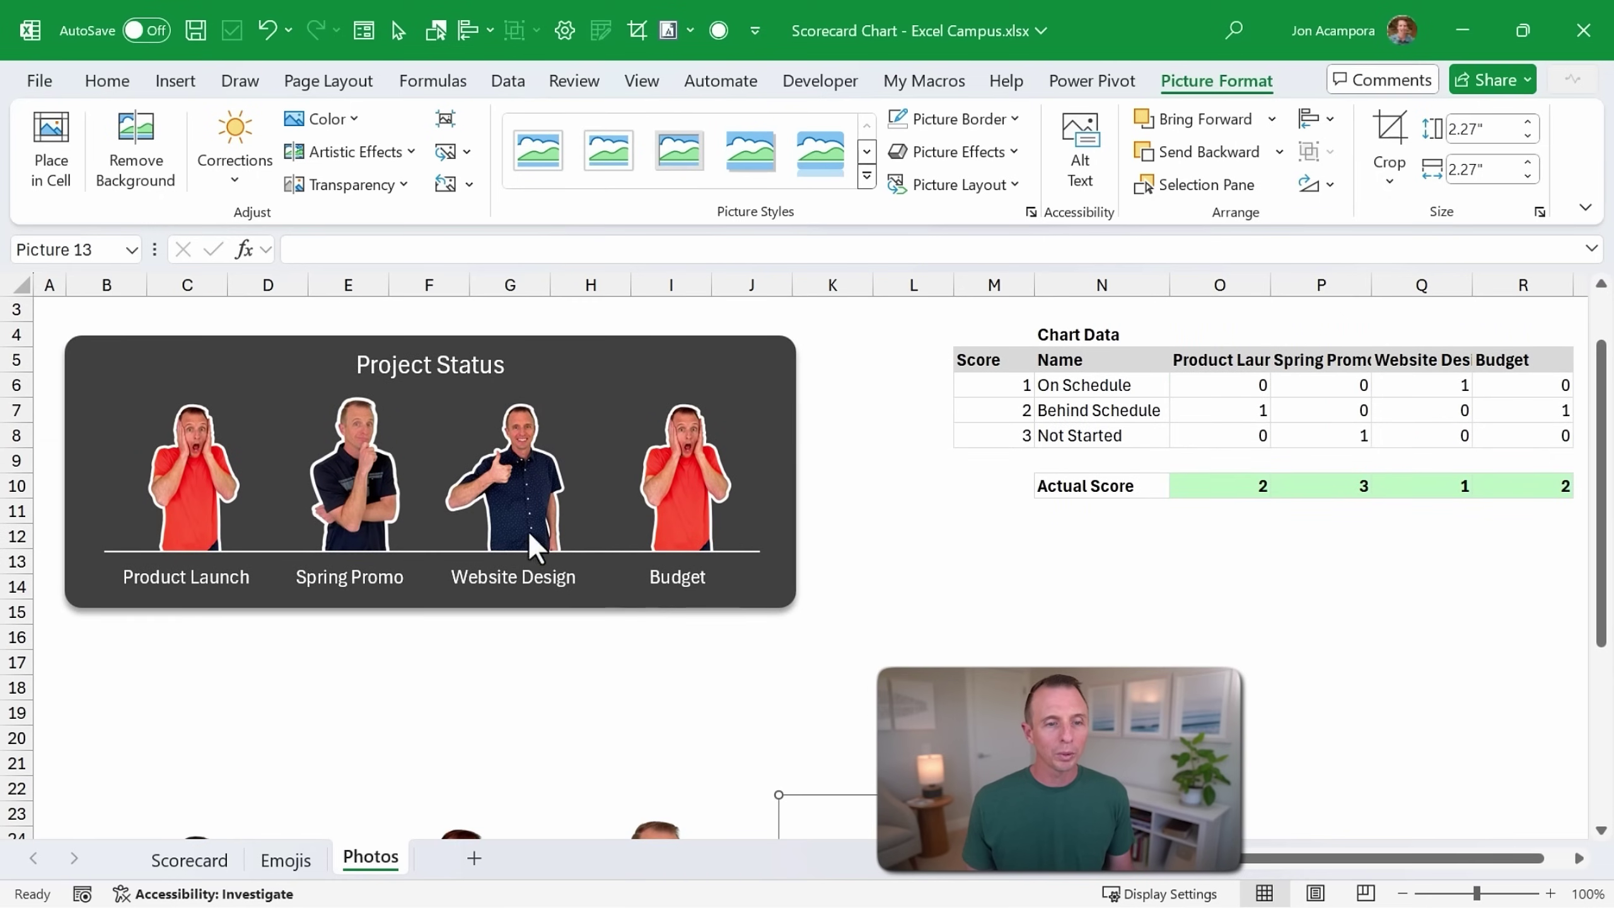
Fill the Project Status chart's Not Started bars with the copied shrugging-man photo.
left_click(360, 482)
left_click(360, 481)
right_click(360, 482)
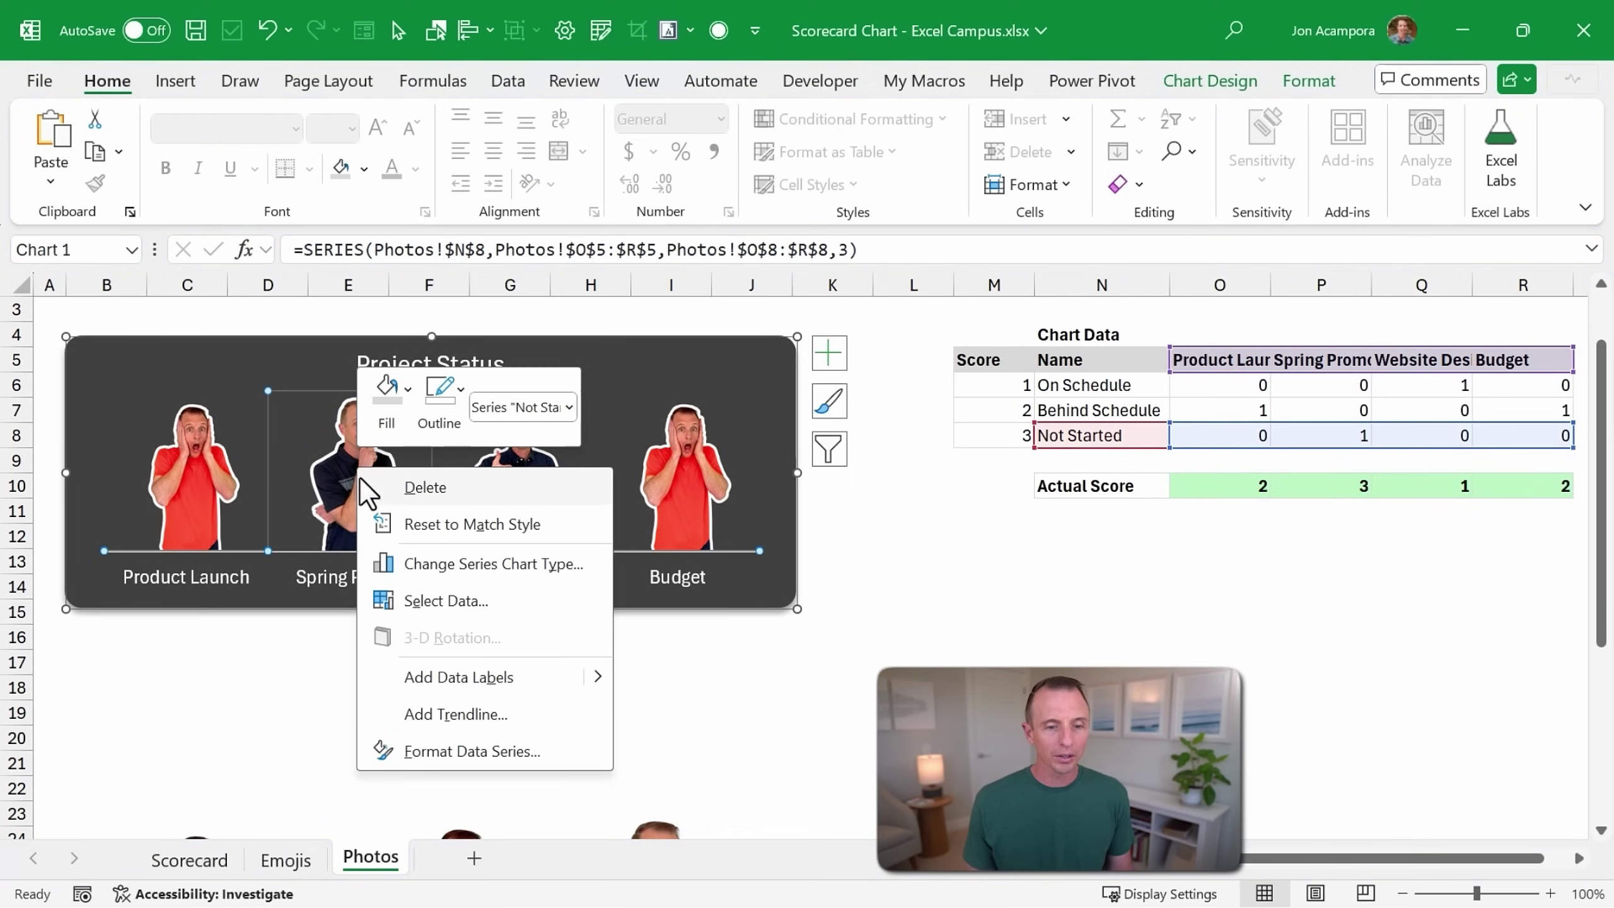
left_click(405, 743)
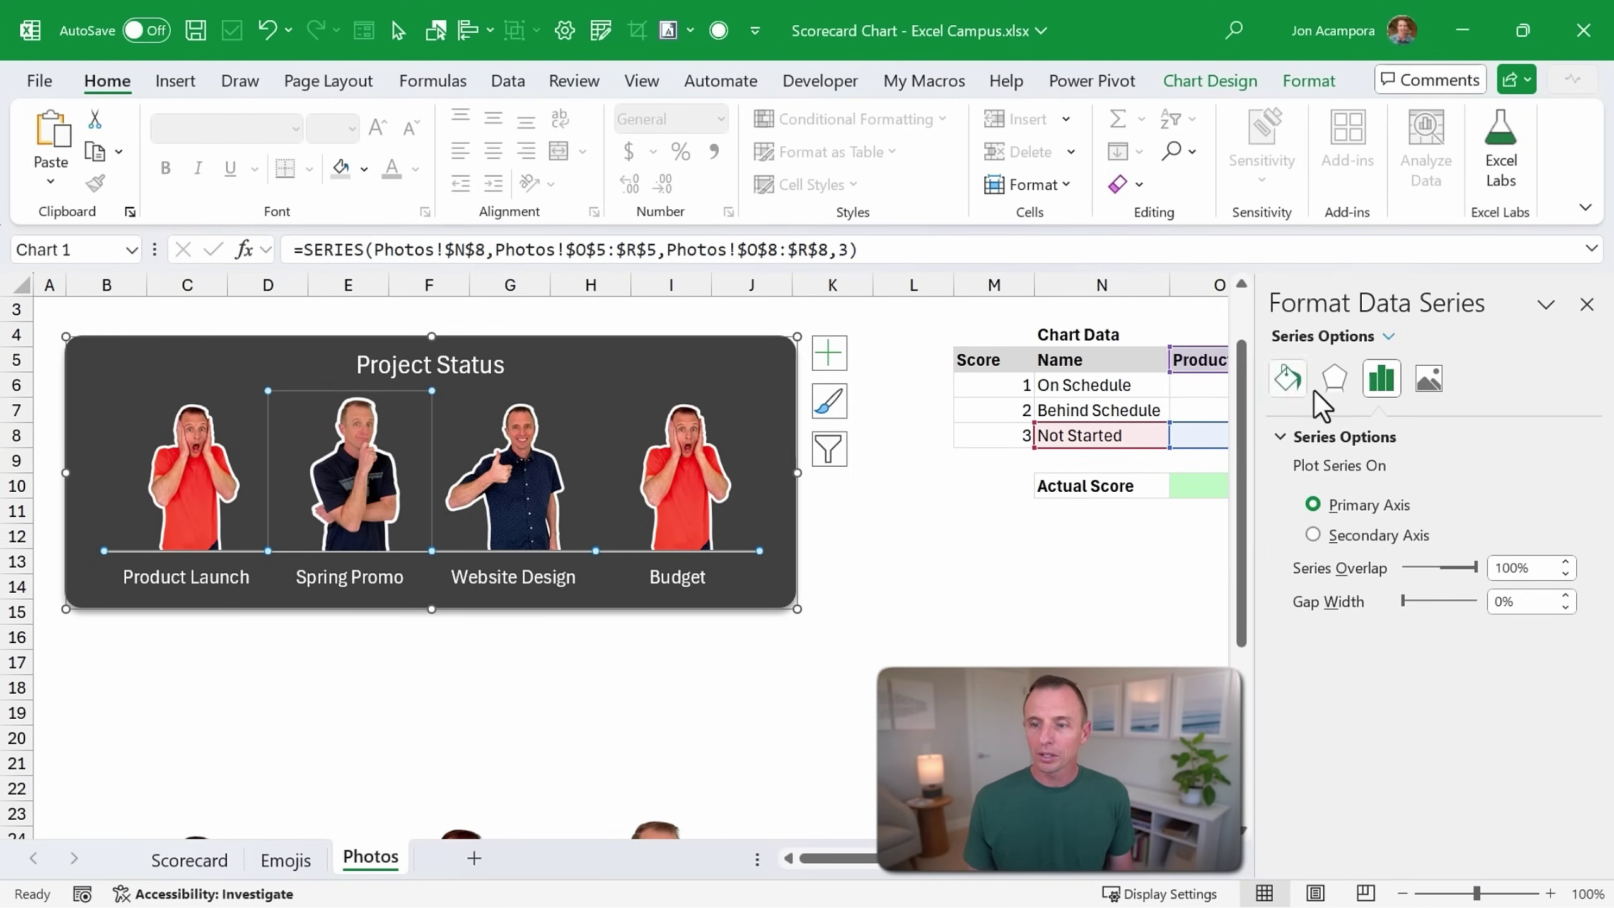
left_click(1288, 379)
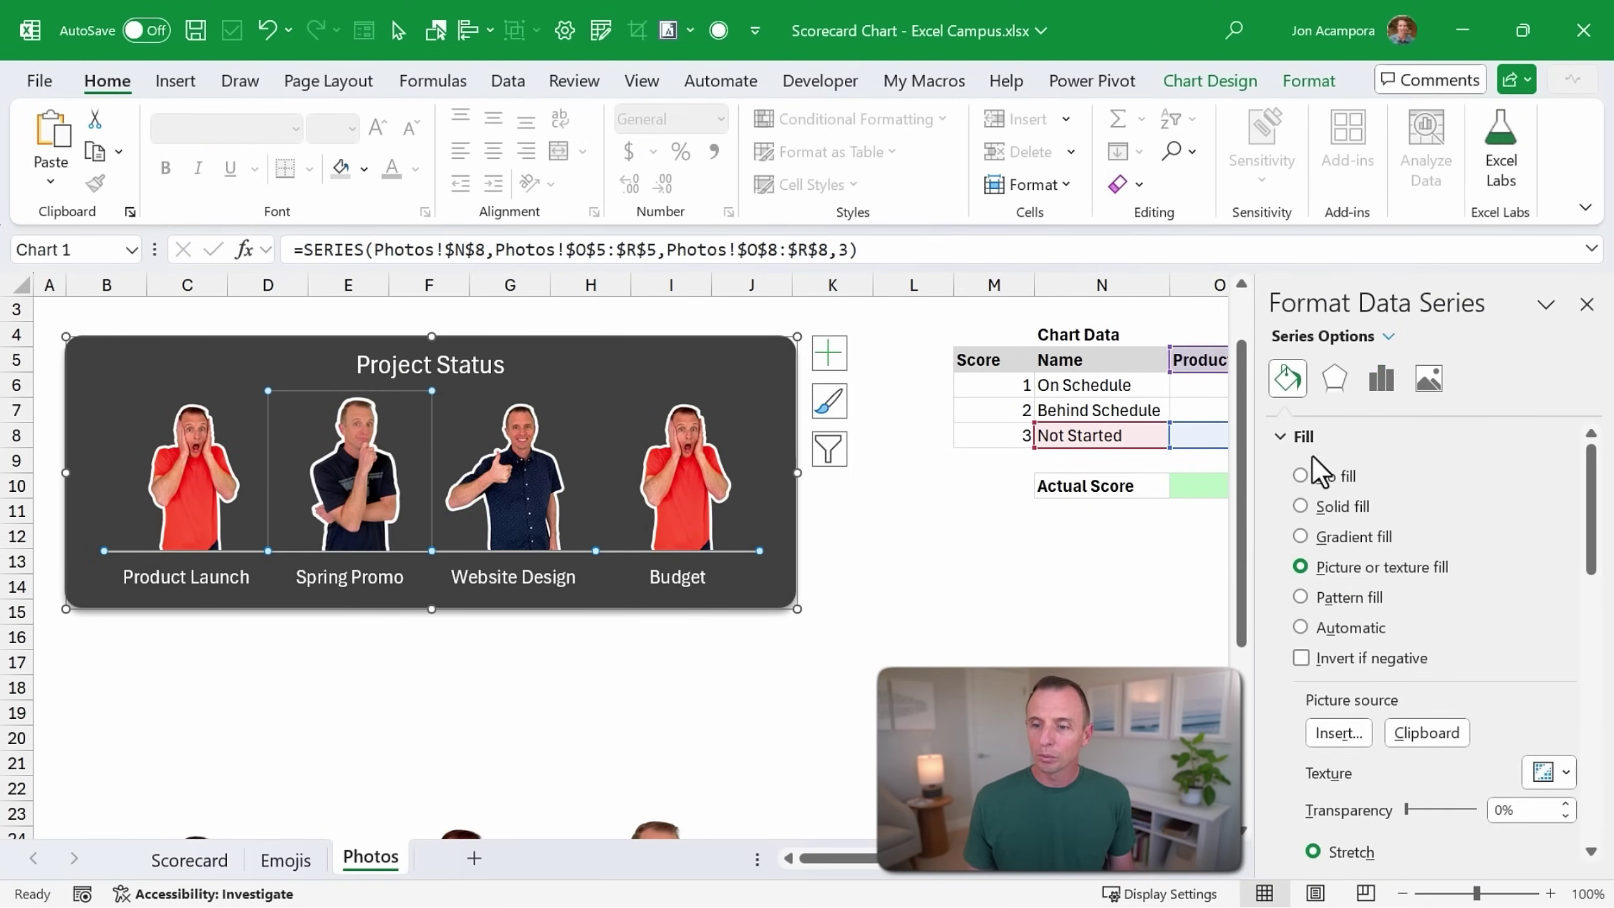
left_click(1421, 733)
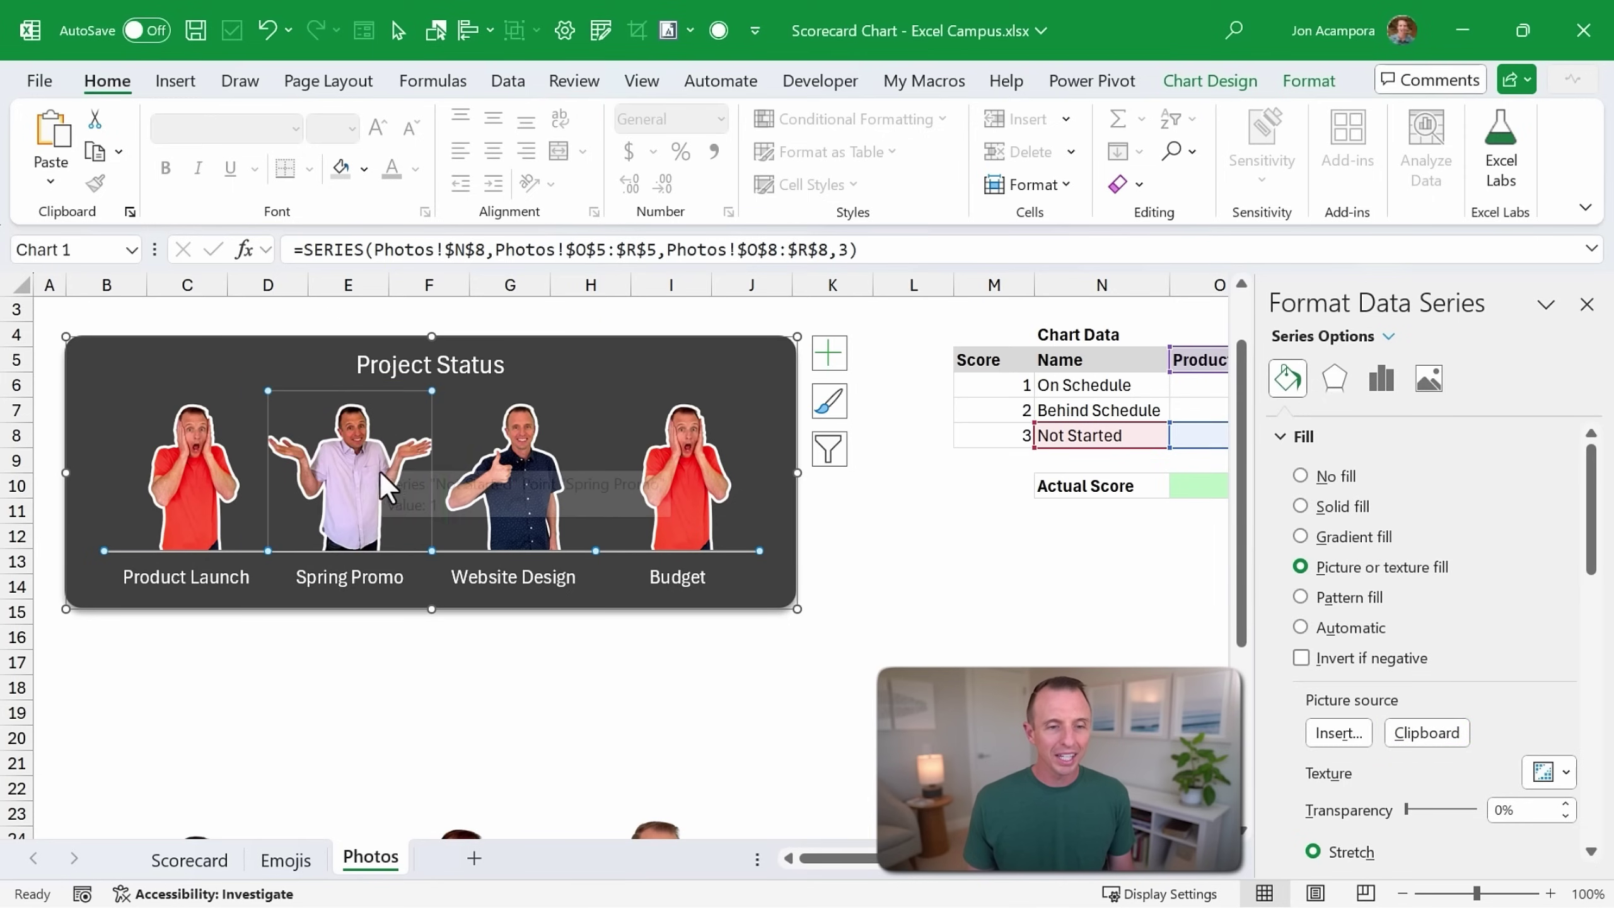
left_click(359, 656)
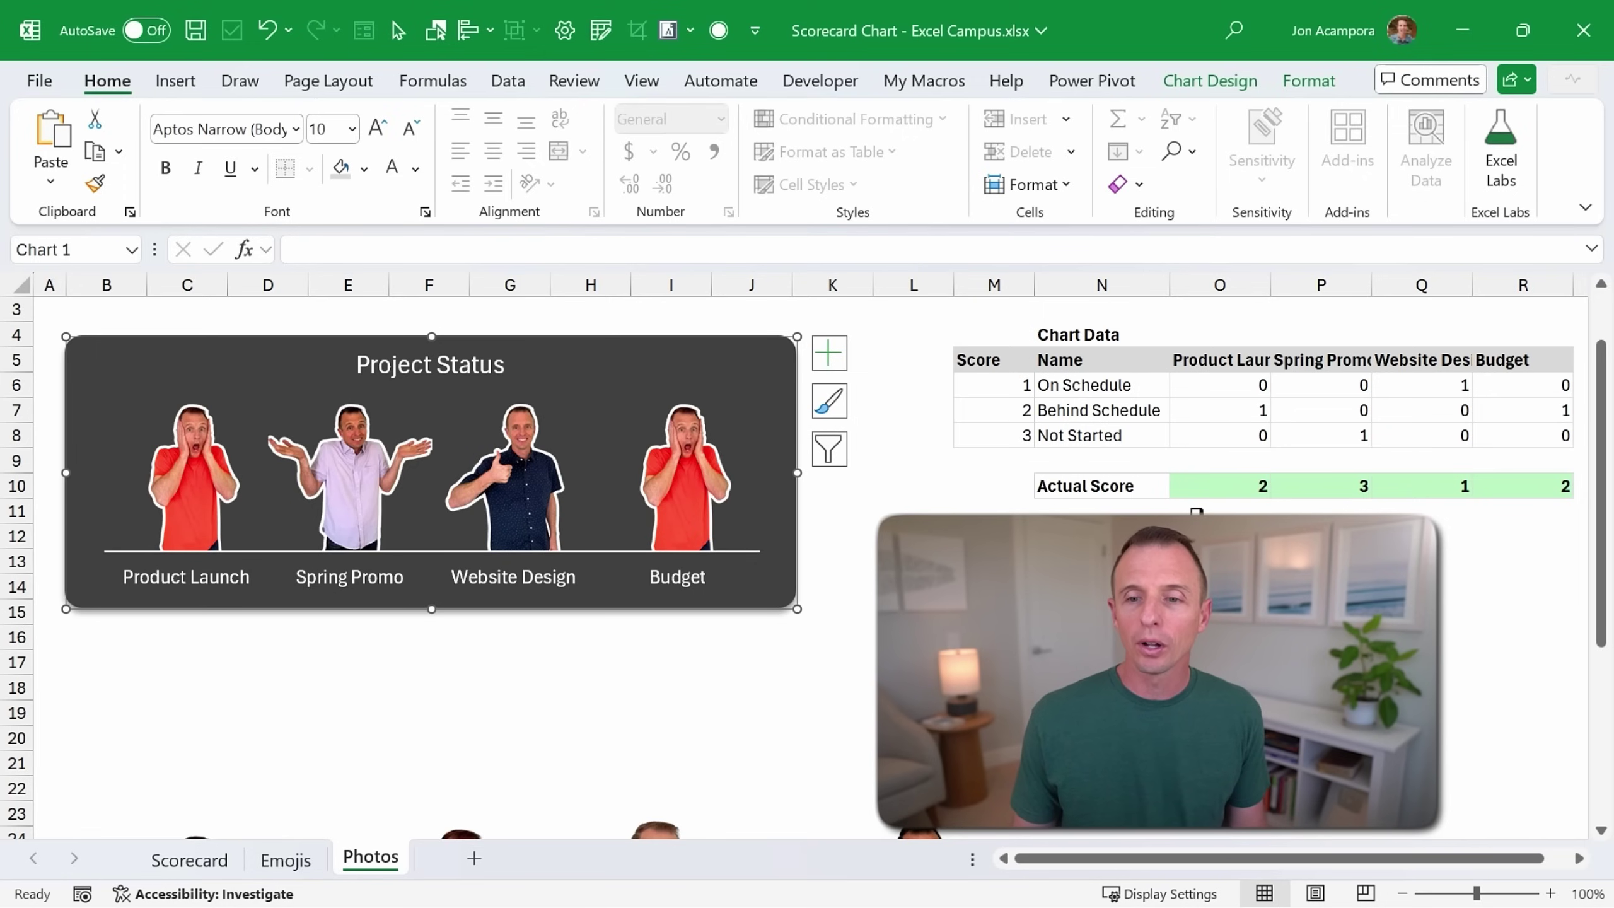
Change Product Launch's actual score in O10 to 1.
left_click(1225, 484)
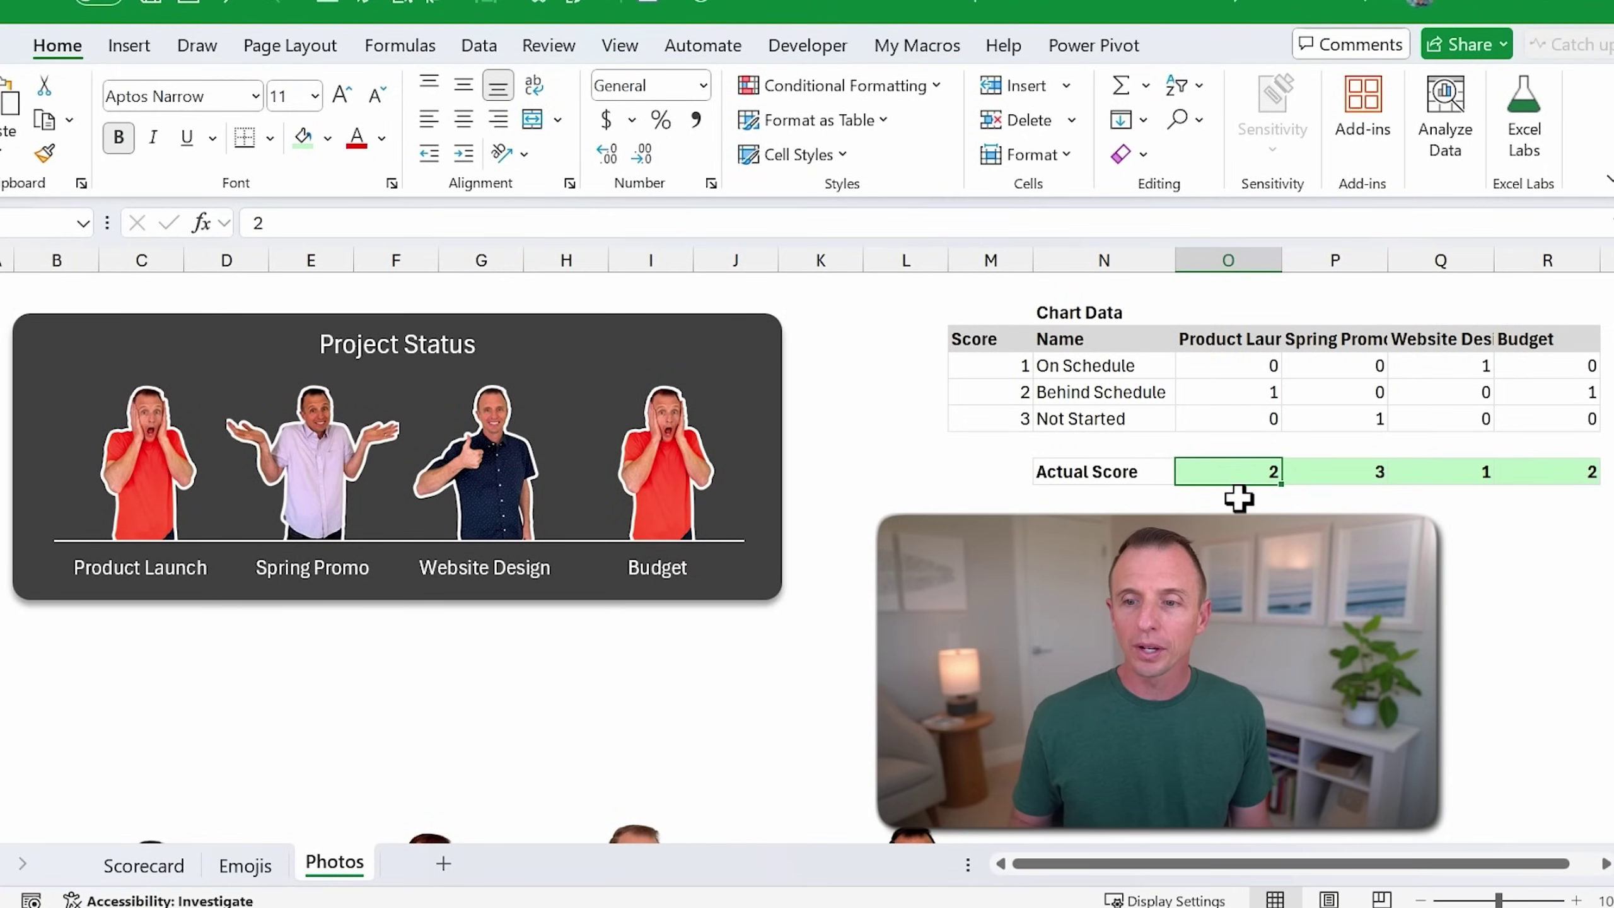
type("1")
key("Return")
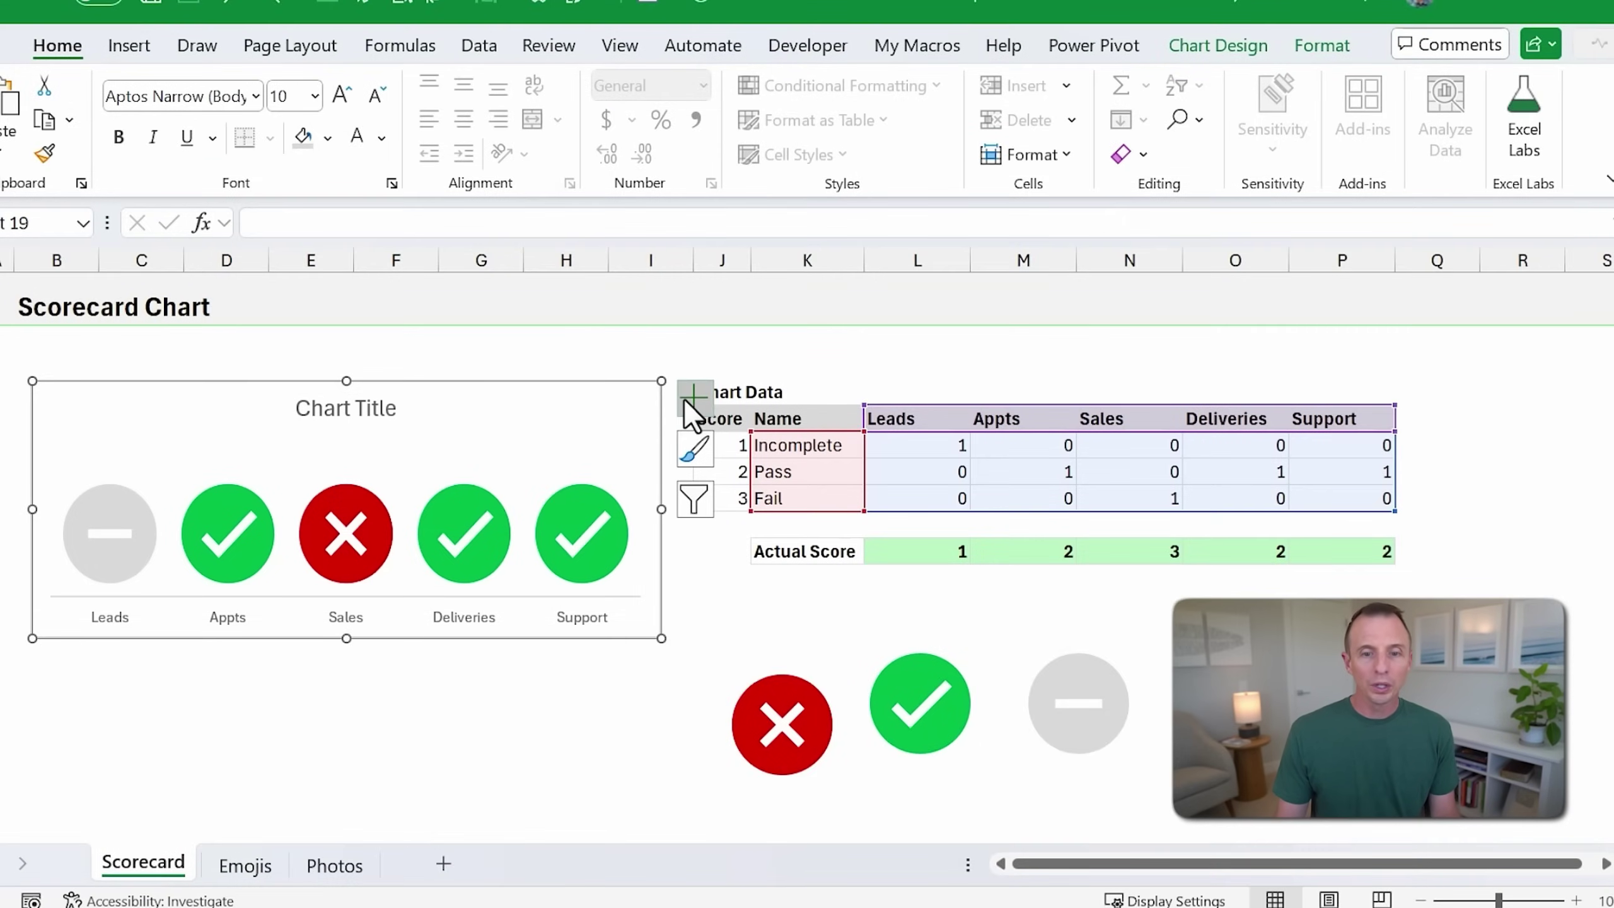
Show the Scorecard chart's vertical axis and set its maximum bound from 1.2 to 1.
left_click(693, 396)
left_click(883, 435)
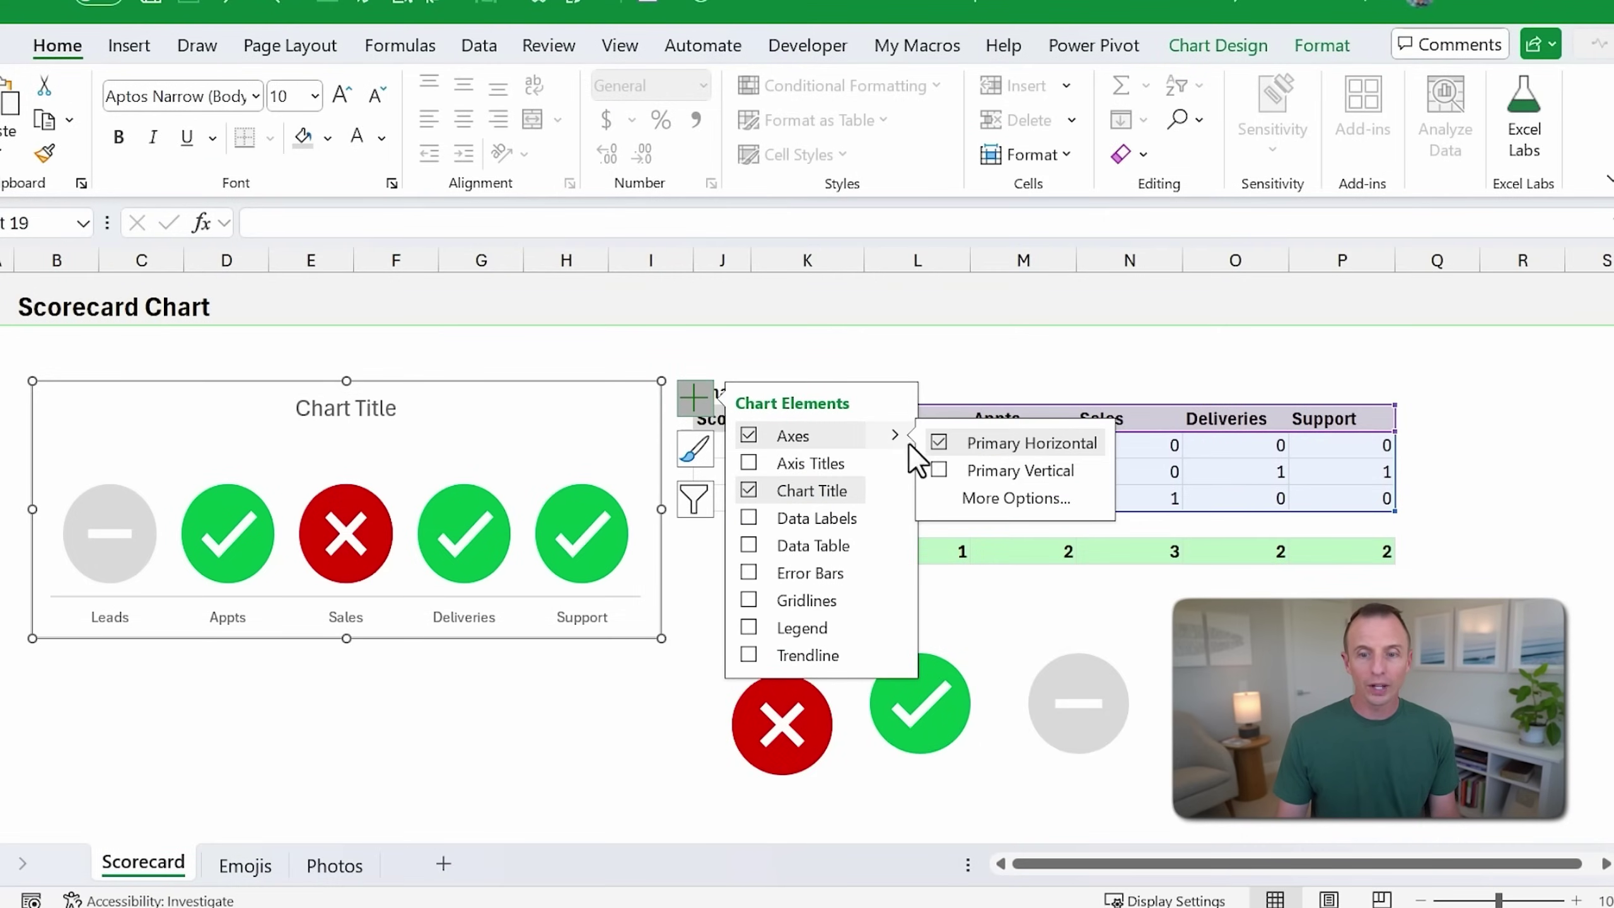
left_click(940, 470)
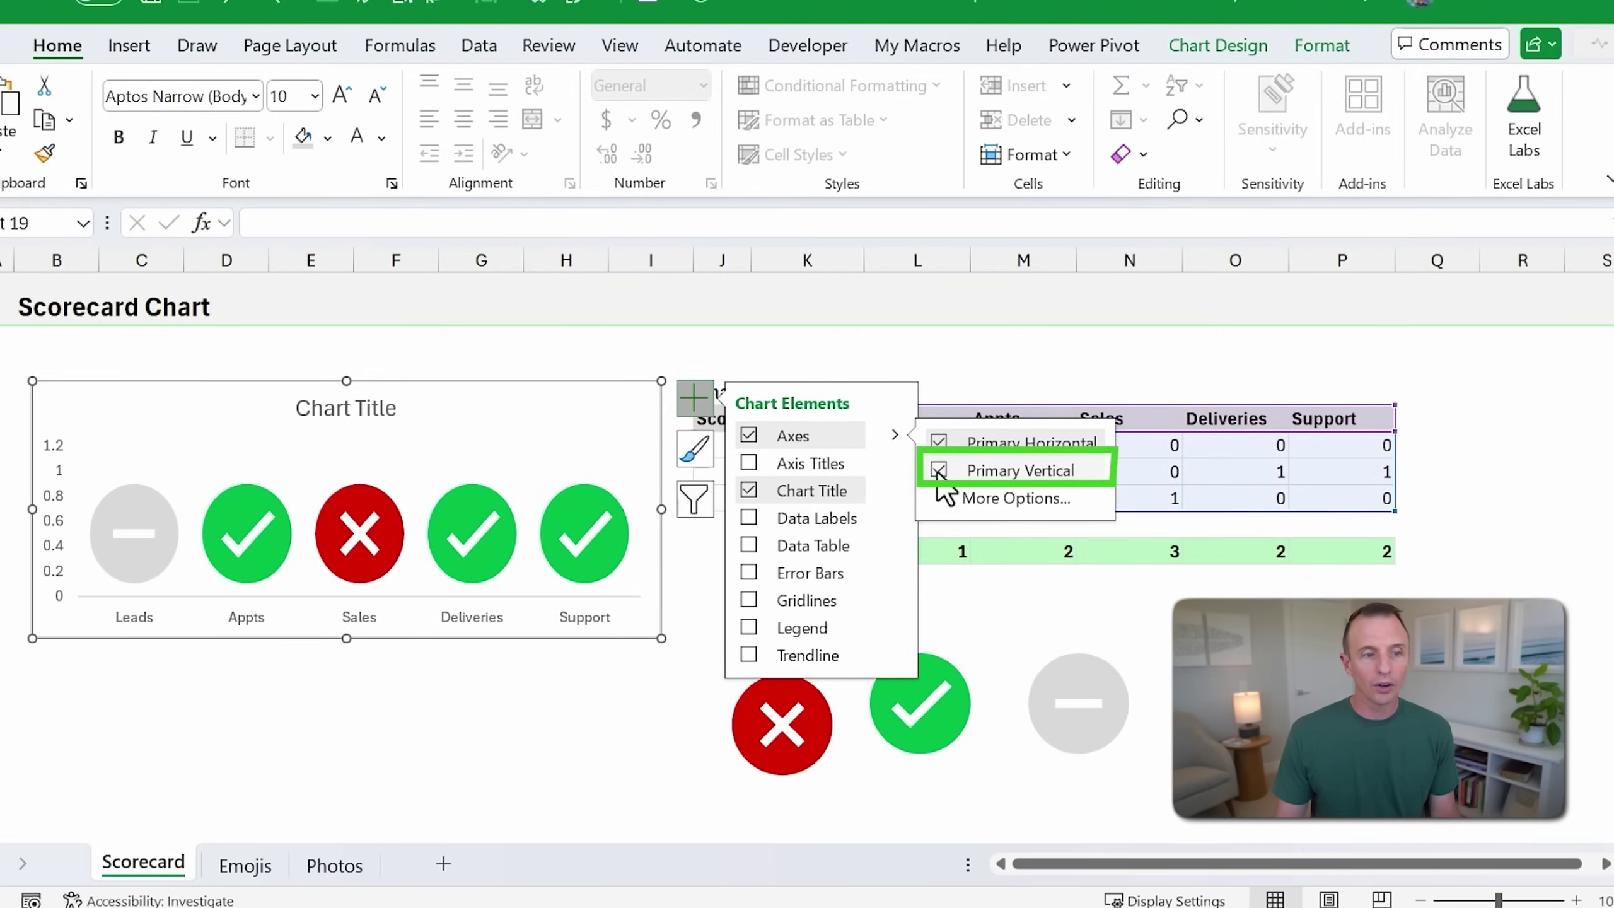
right_click(58, 472)
left_click(130, 818)
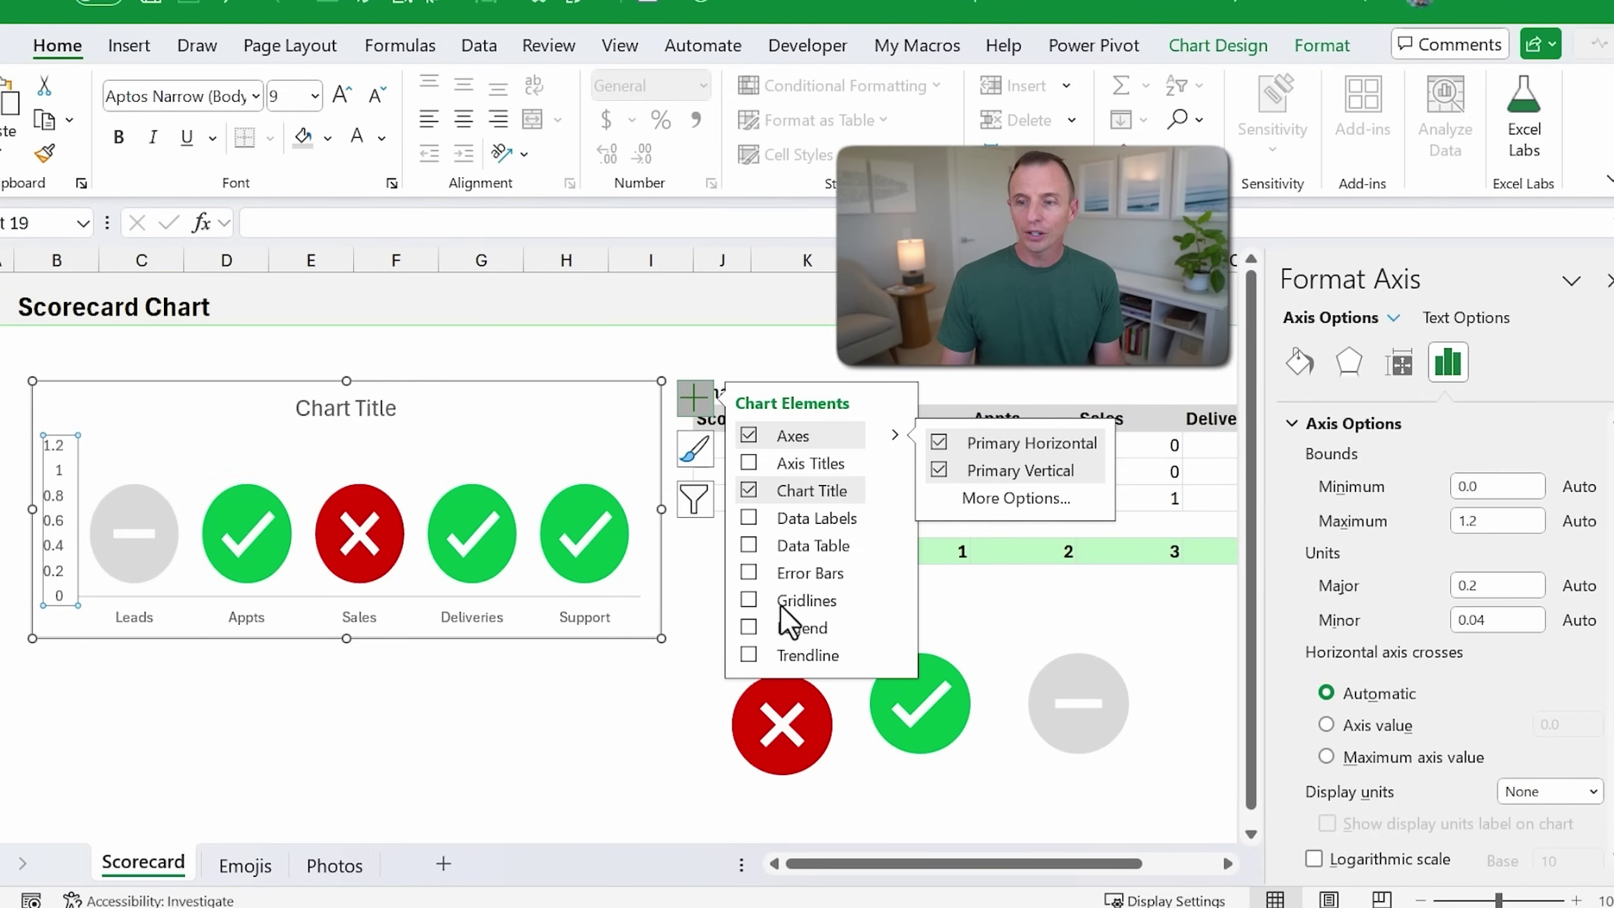
left_click_drag(1498, 519, 1440, 525)
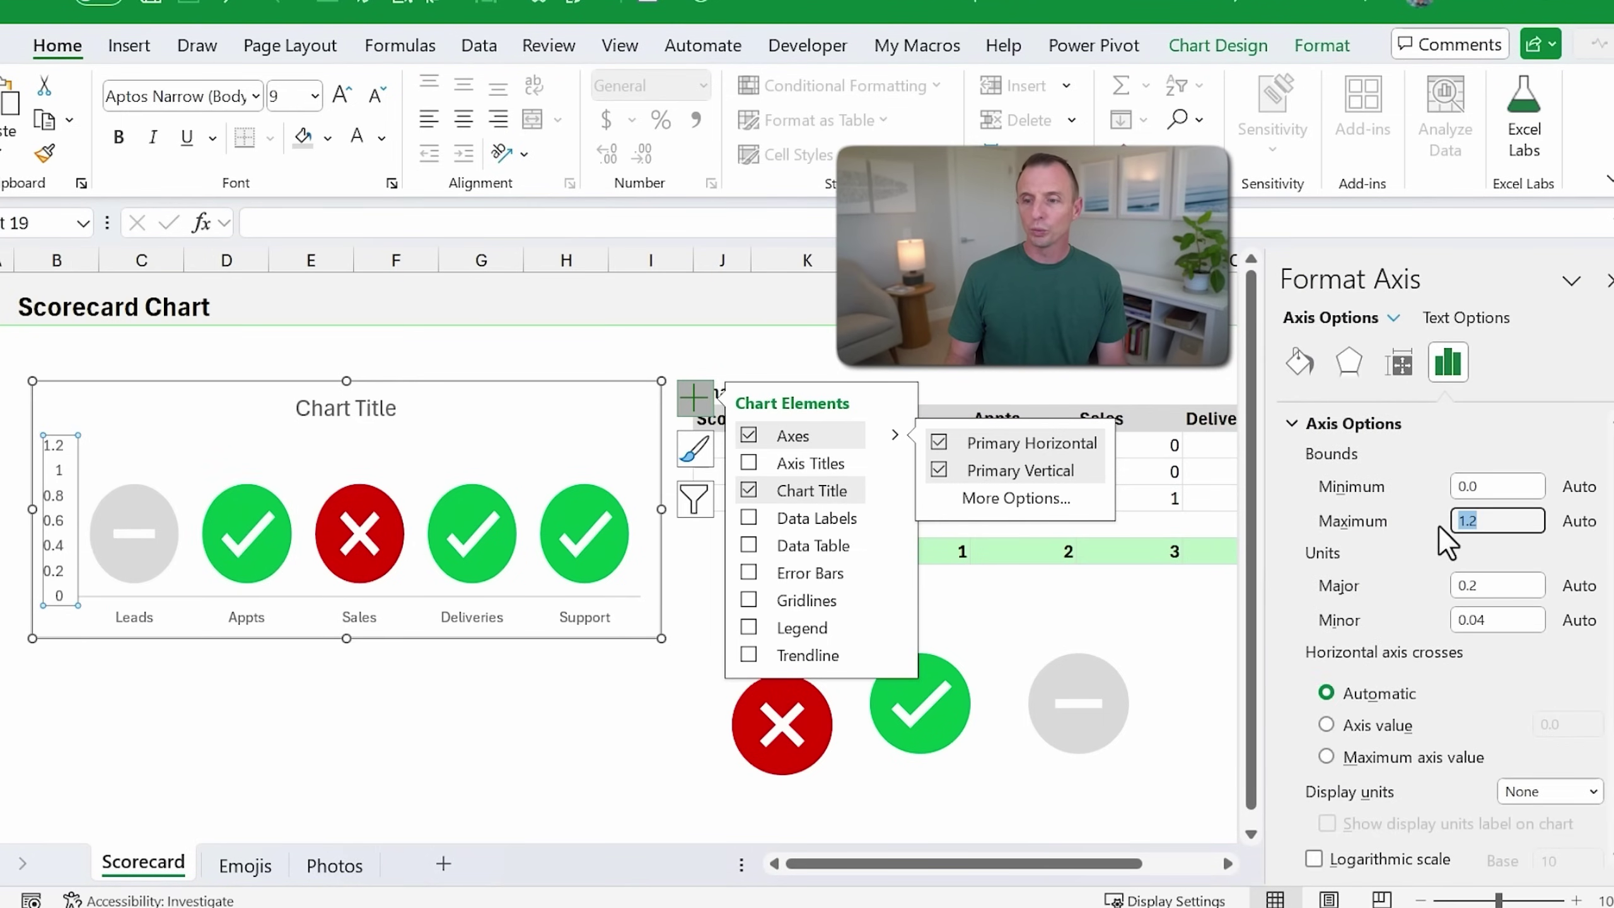
type("1")
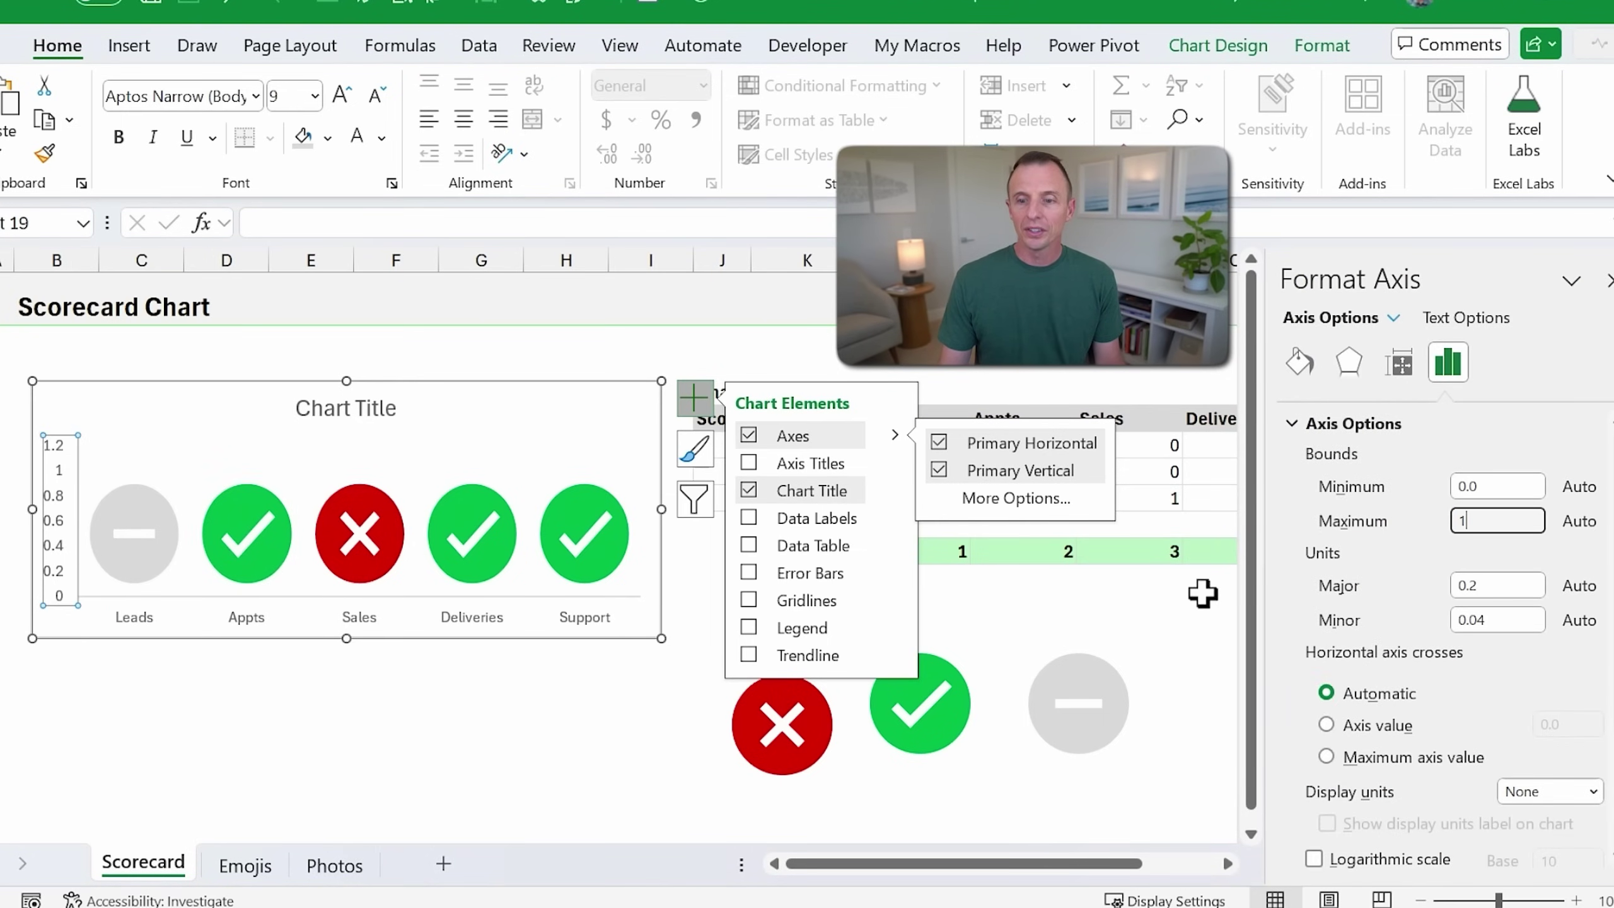
left_click(1201, 601)
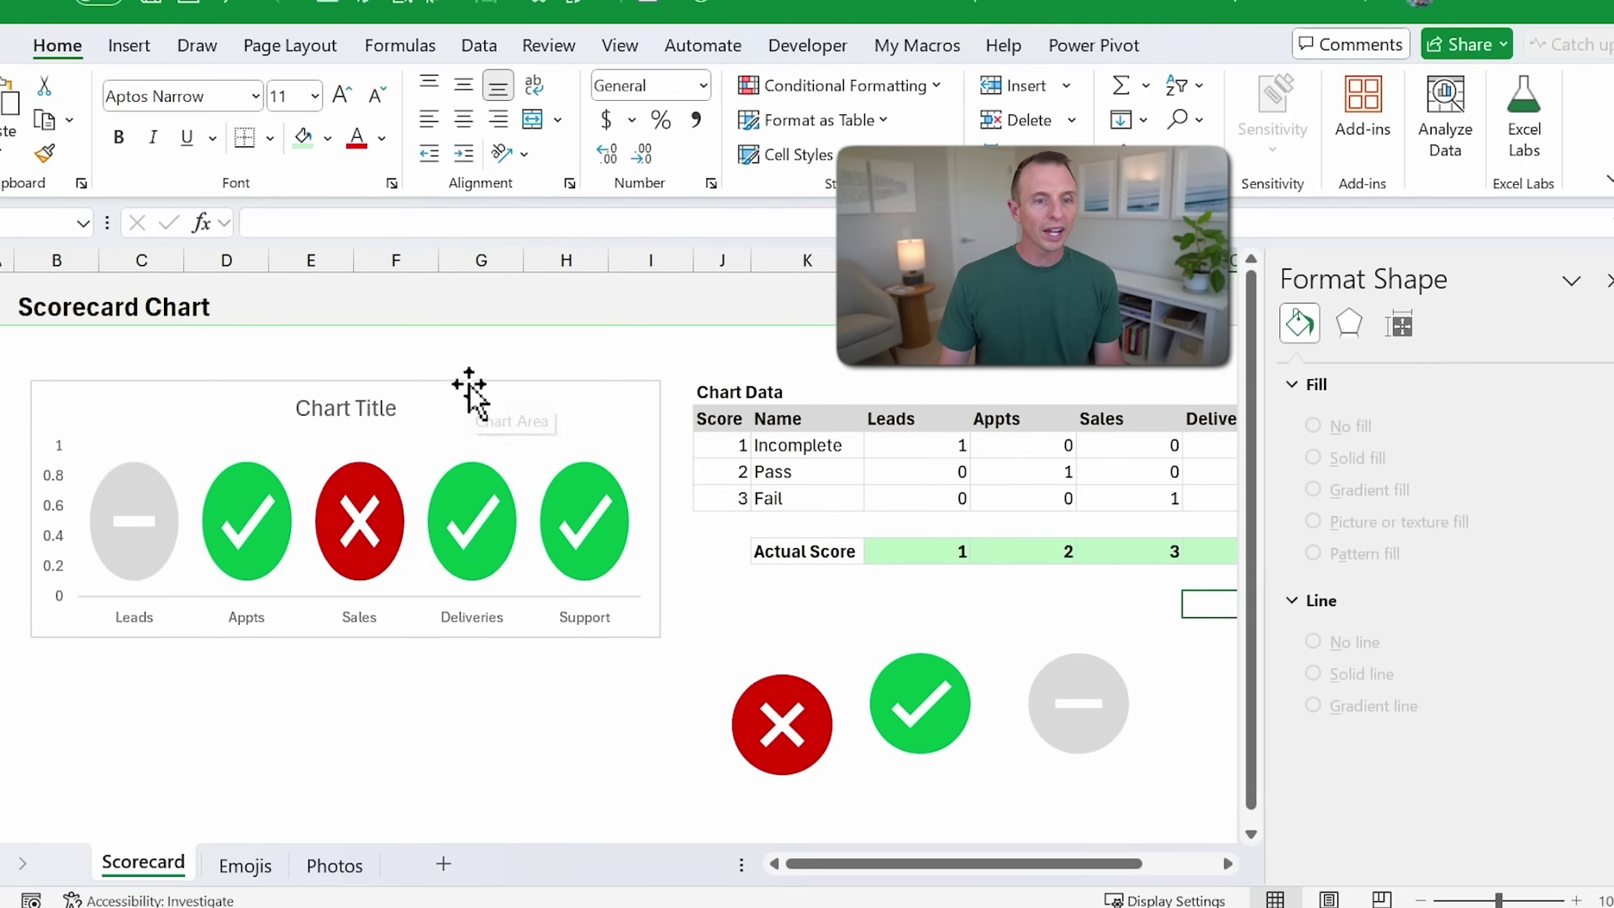
Shorten the Scorecard chart from its top edge and hide the vertical axis again.
left_click(437, 391)
left_click_drag(348, 381, 346, 417)
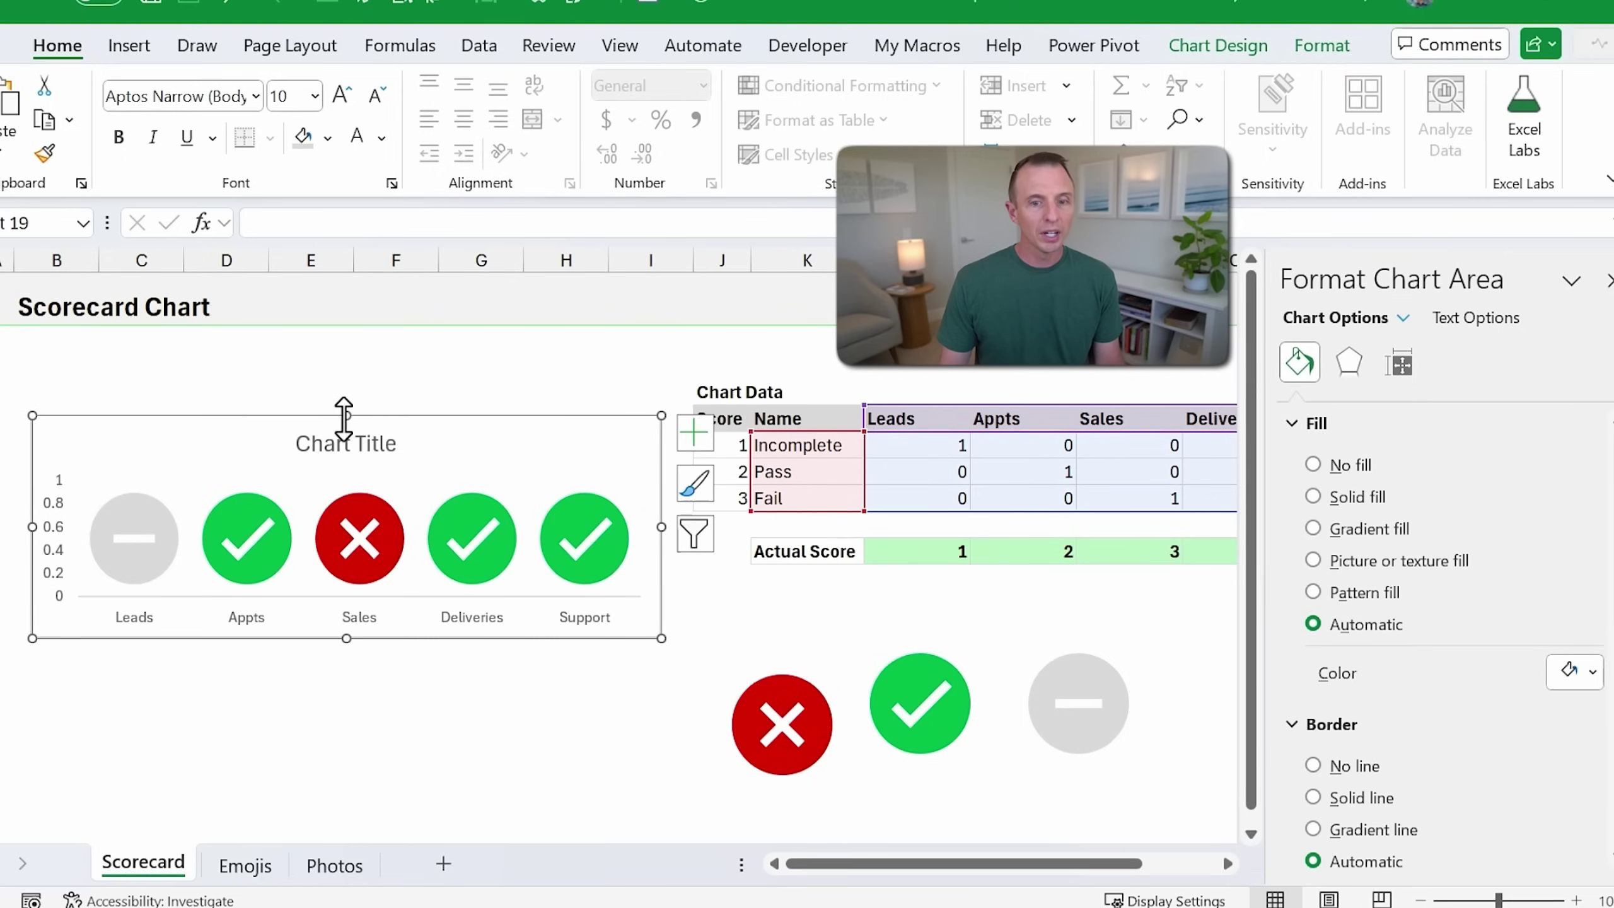
left_click(696, 435)
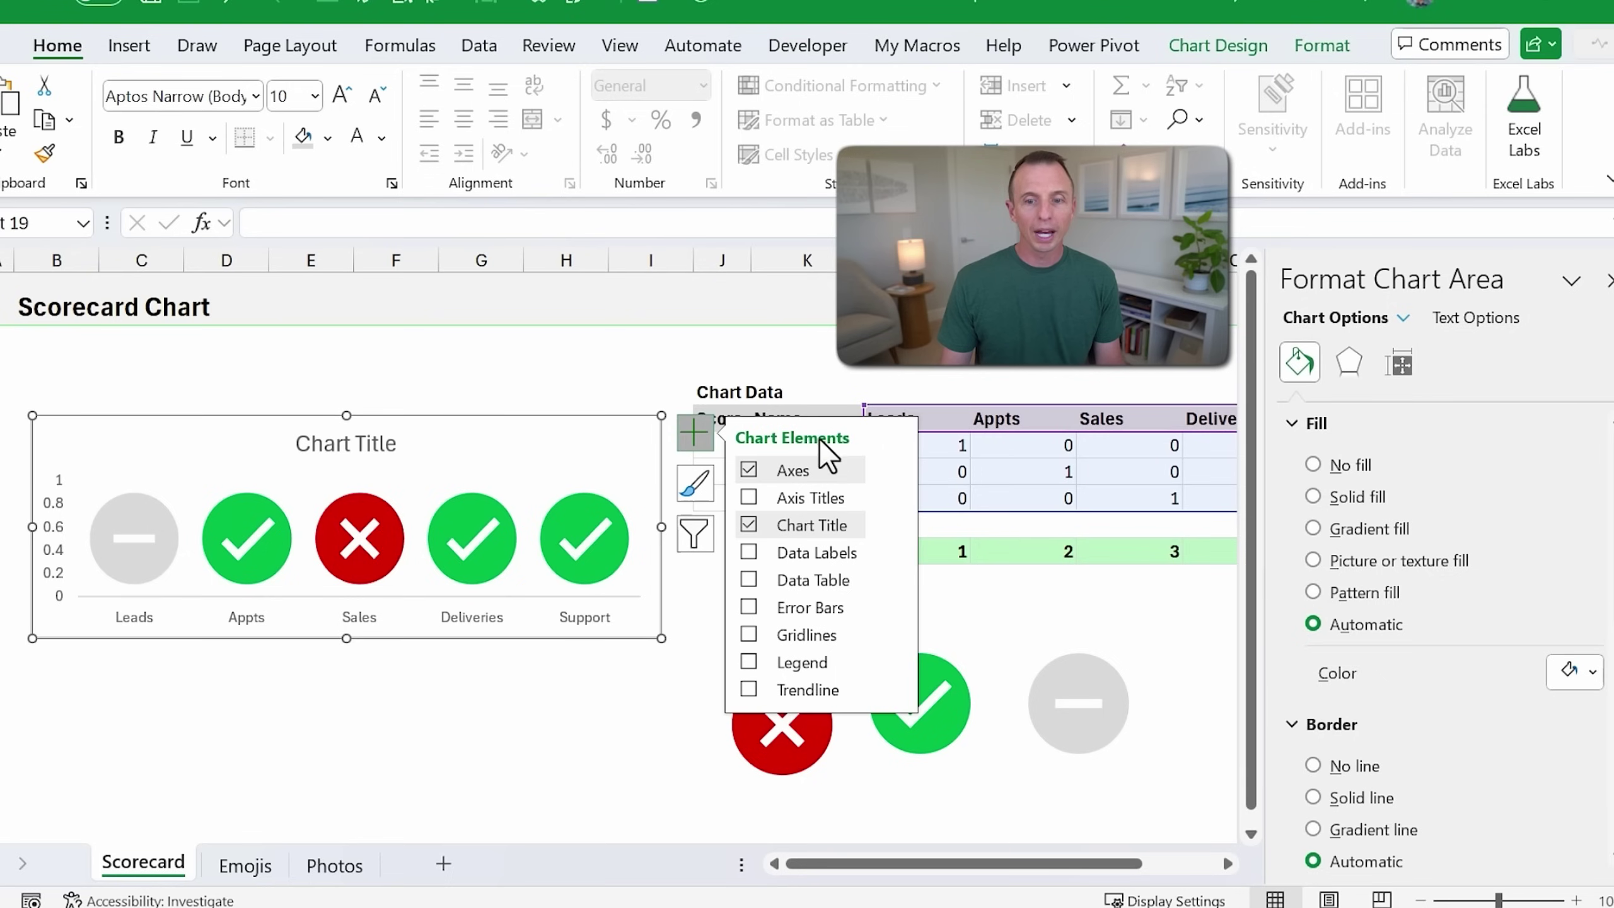
left_click(895, 471)
left_click(940, 505)
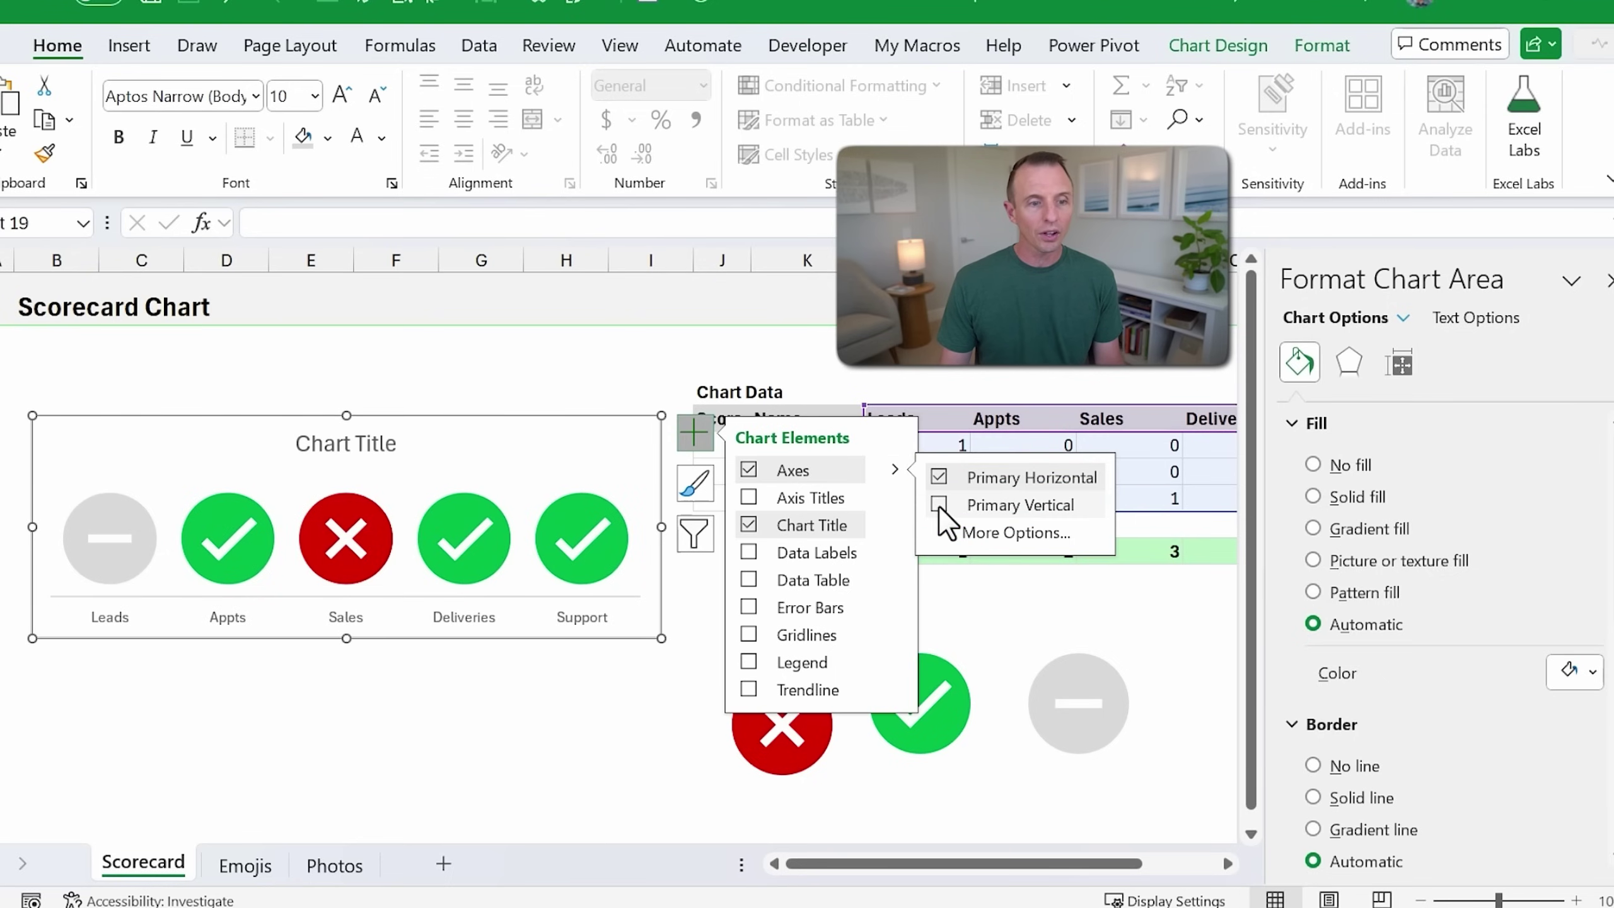